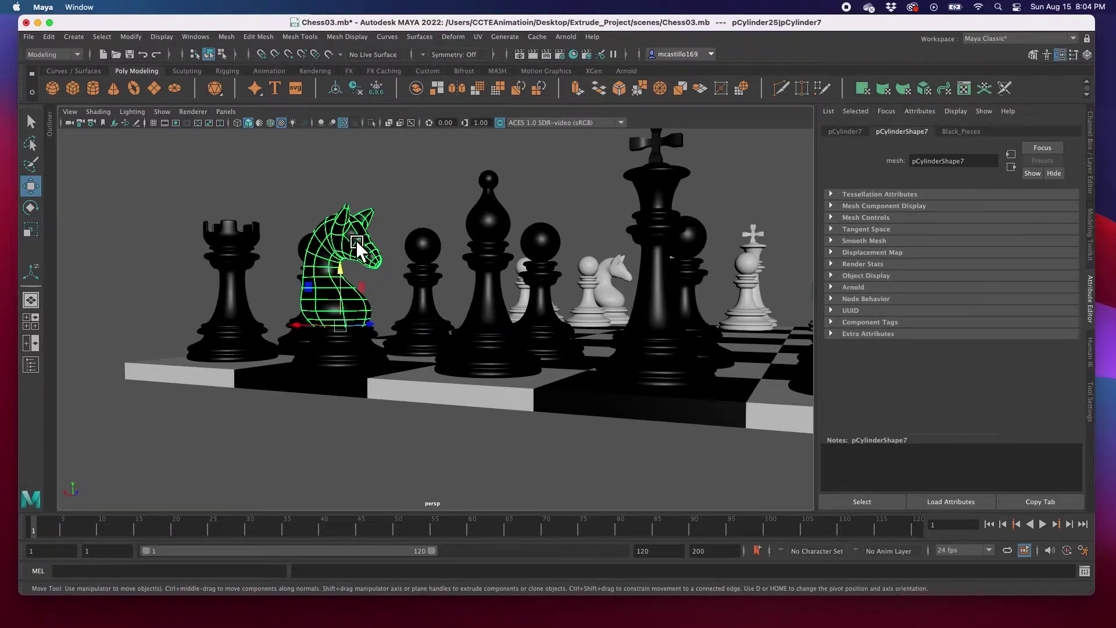
pyautogui.click(305, 209)
pyautogui.keyDown('alt'); pyautogui.moveTo(409, 280); pyautogui.dragTo(538, 292); pyautogui.keyUp('alt')
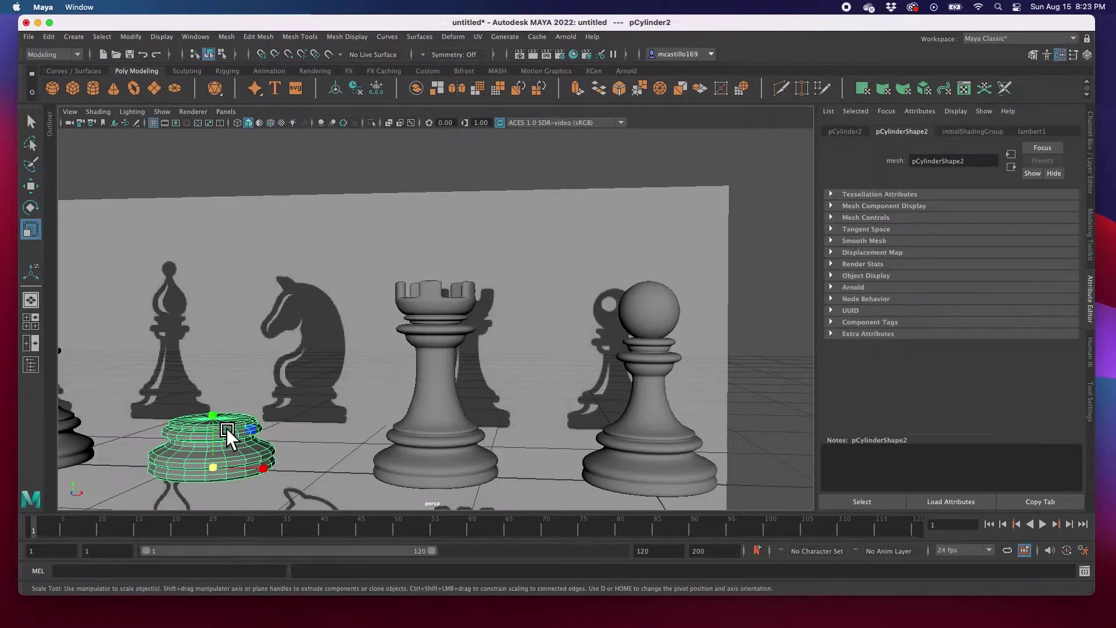
# Examine the knight's base against the reference image in the perspective and front views
pyautogui.press('space')
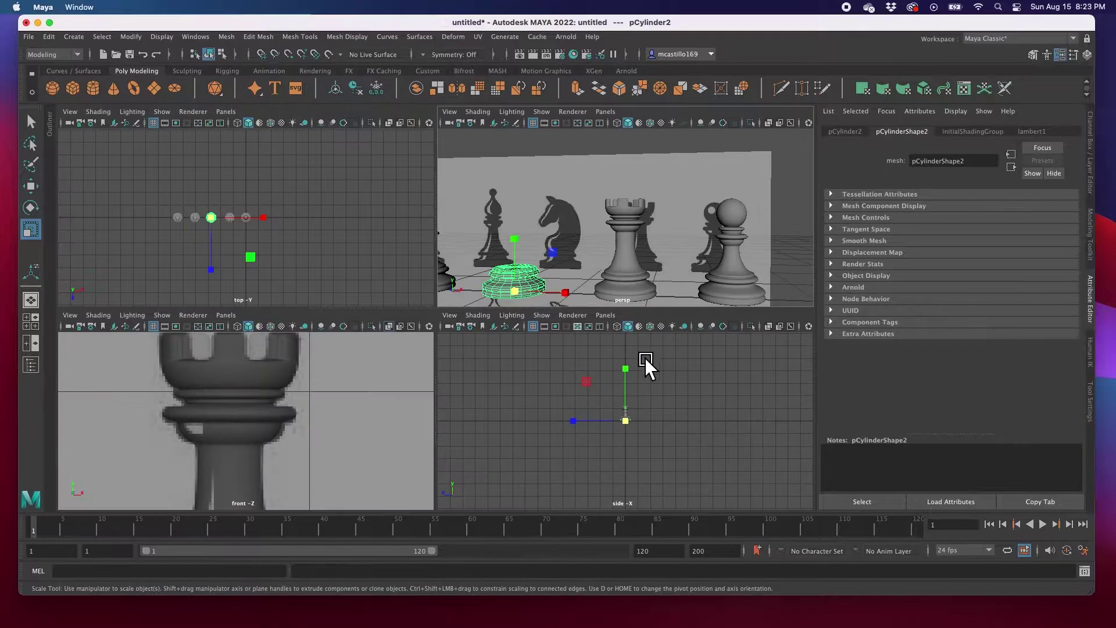
pyautogui.press('space')
pyautogui.press('f')
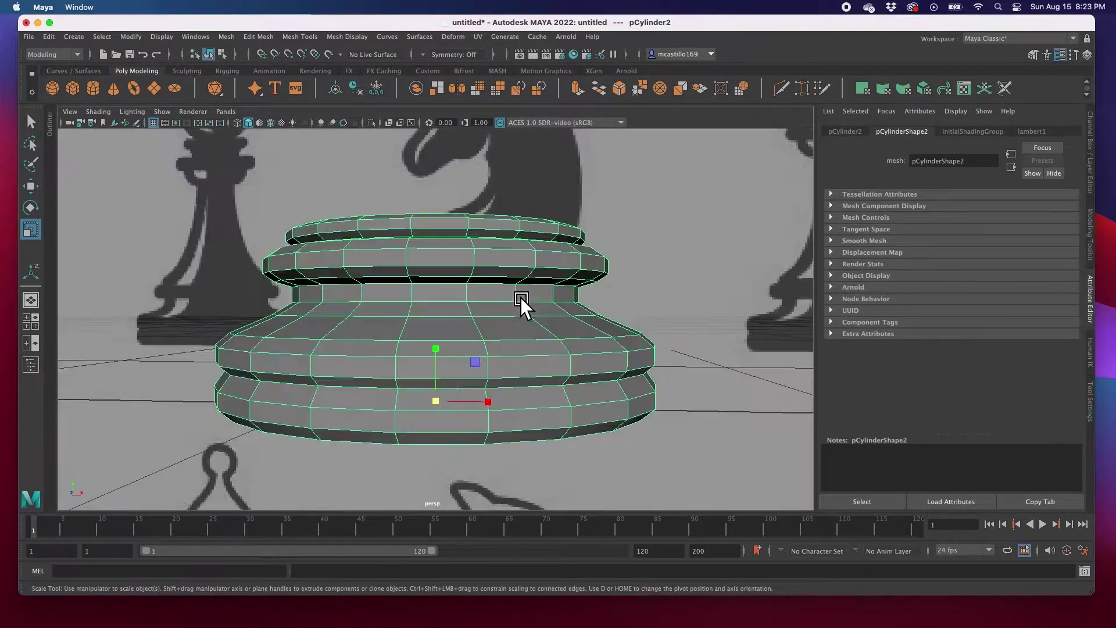
pyautogui.scroll(-10, 482, 339)
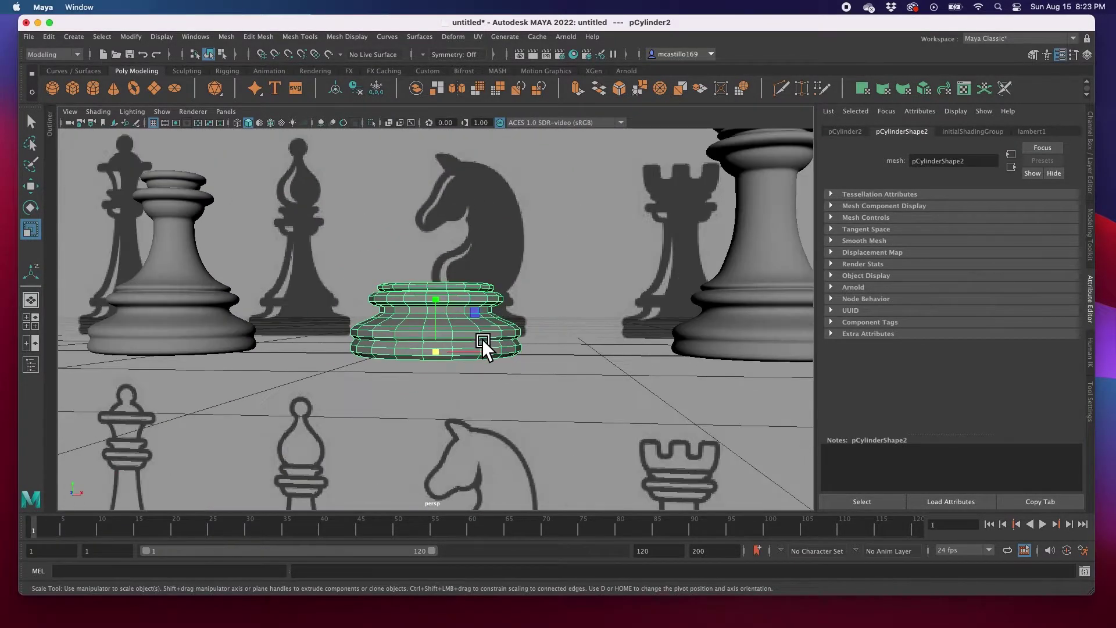
pyautogui.press('space')
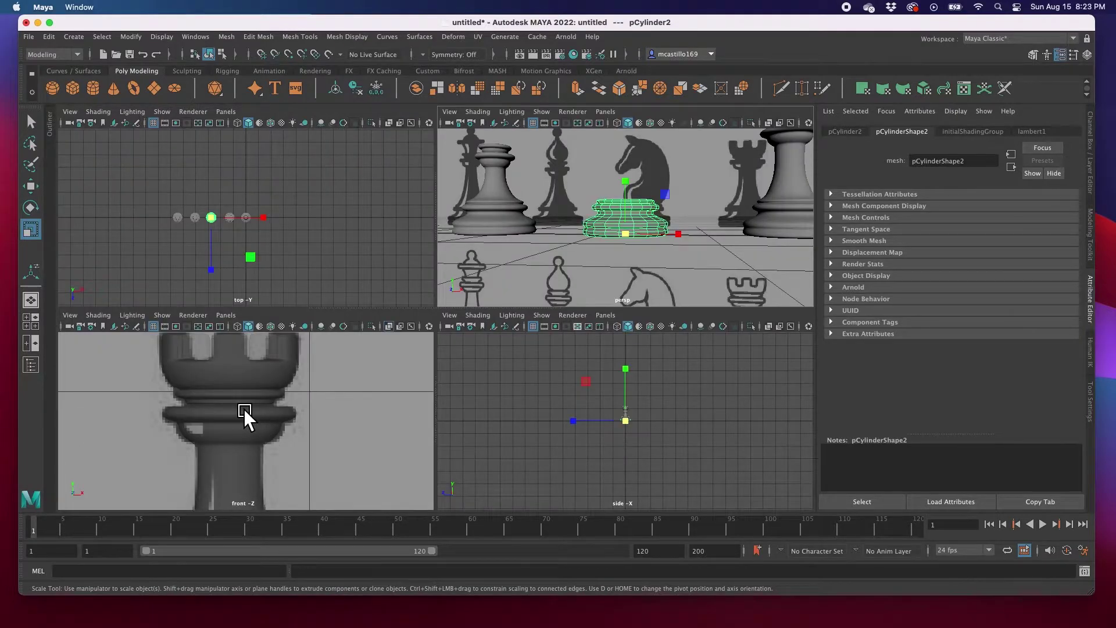
pyautogui.press('f')
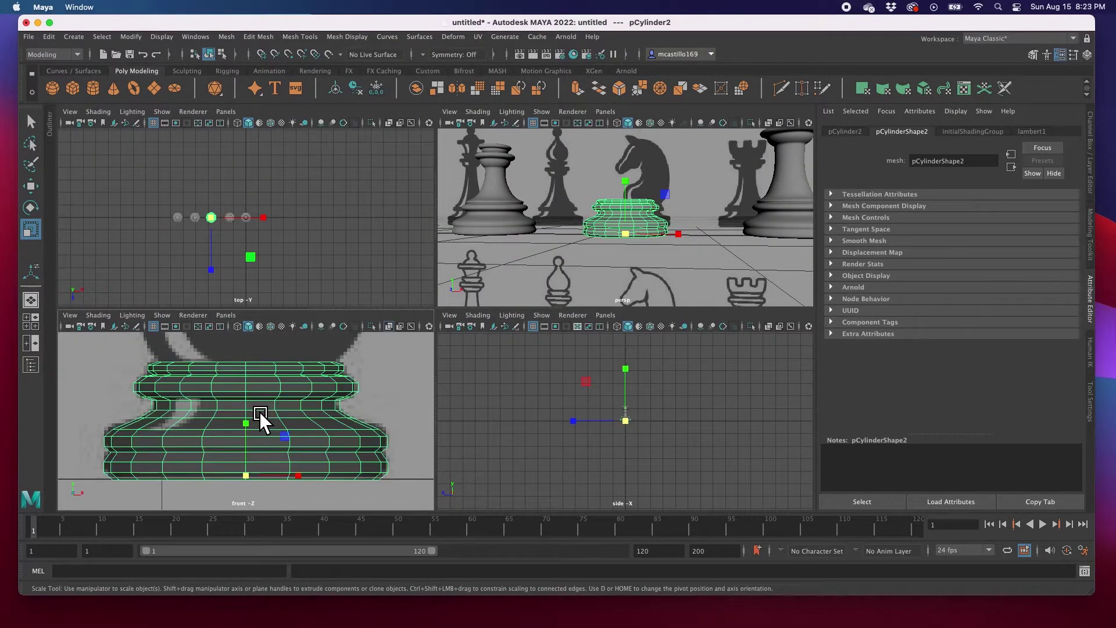
pyautogui.scroll(-10, 260, 412)
pyautogui.scroll(5, 259, 412)
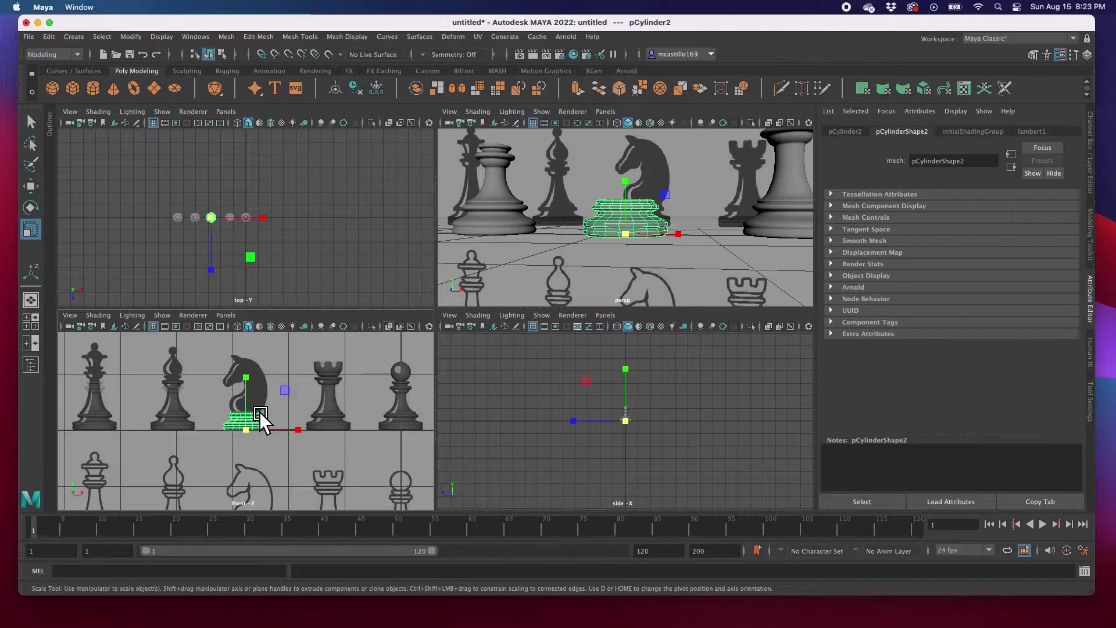
# Create a polygon cylinder and move it over the dark knight silhouette, to about X -2.765, Y 0.603
pyautogui.click(302, 391)
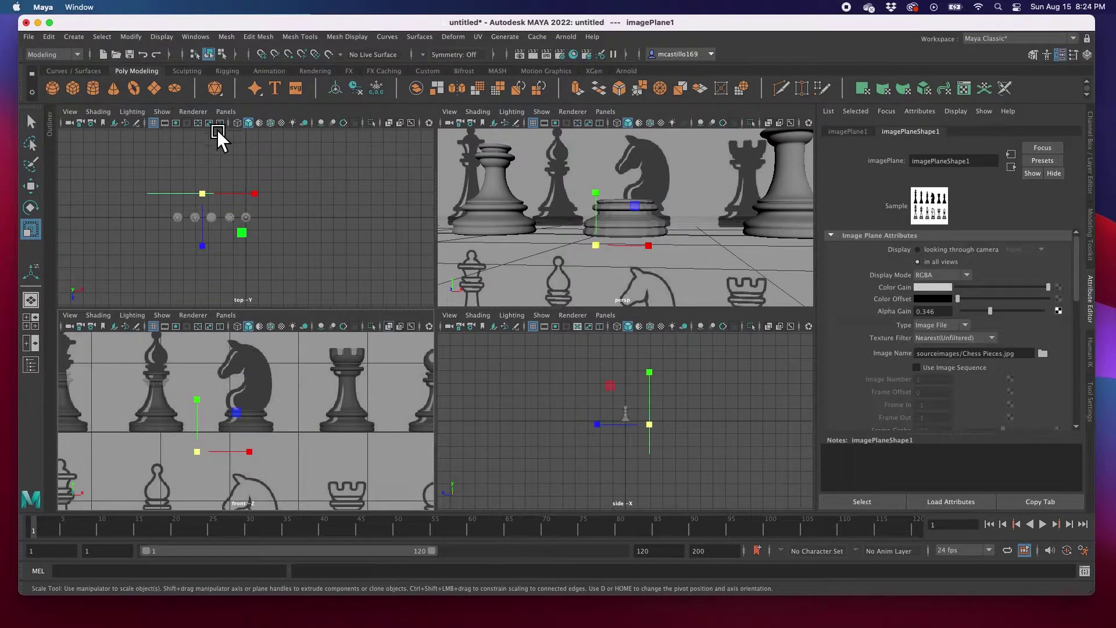
pyautogui.click(94, 89)
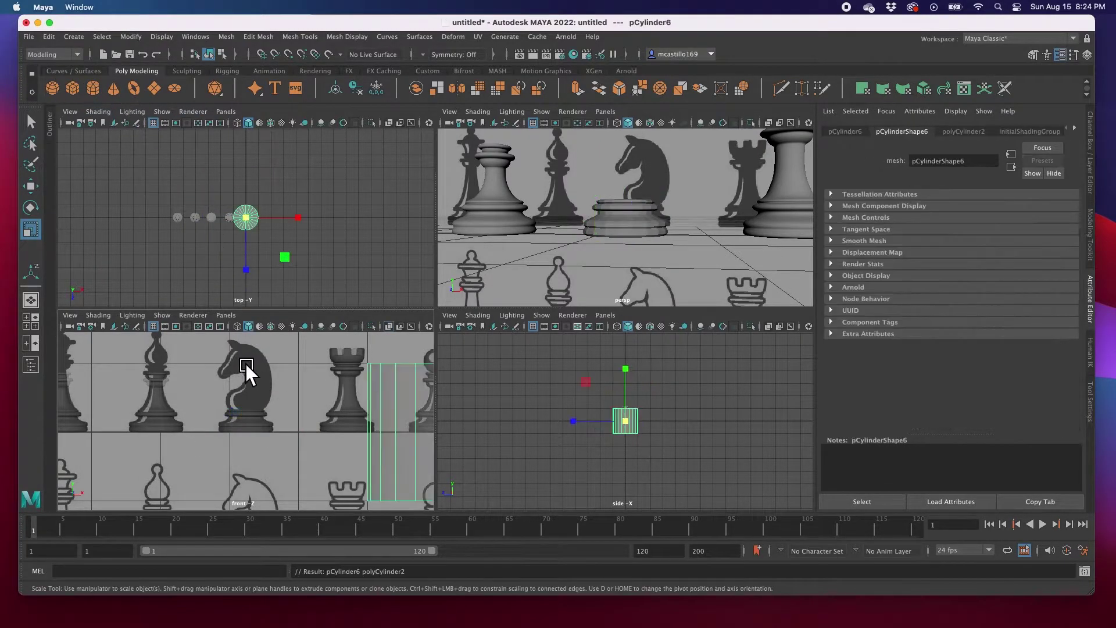
pyautogui.scroll(-5, 387, 427)
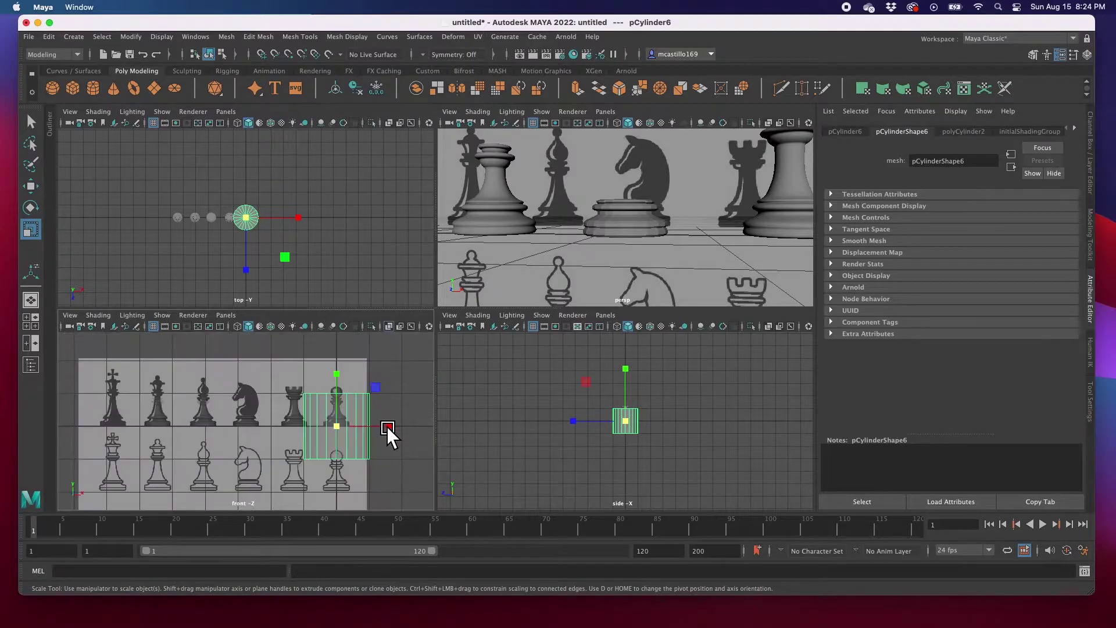
pyautogui.press('w')
pyautogui.moveTo(401, 430); pyautogui.dragTo(311, 418)
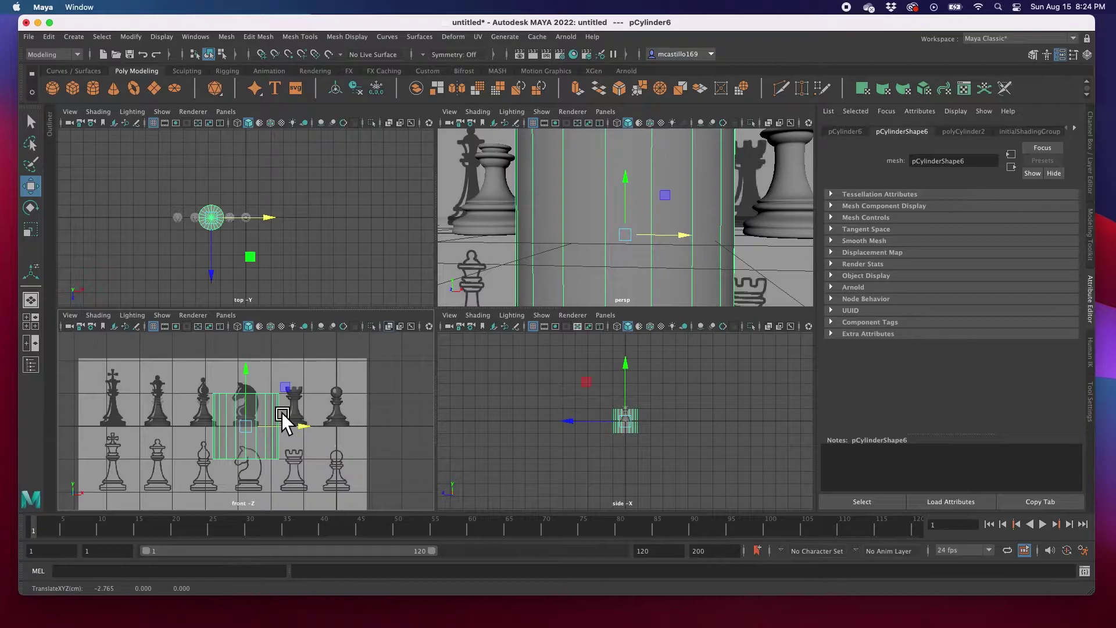
pyautogui.moveTo(256, 383); pyautogui.dragTo(255, 359)
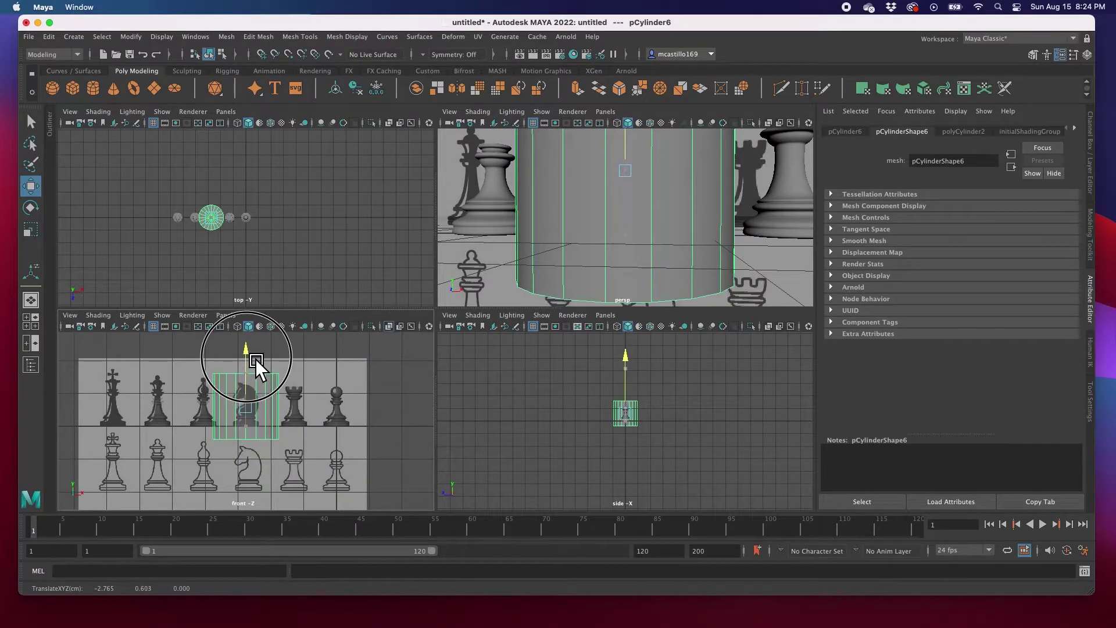
# Scale the cylinder uniformly to about 0.284 and set its axis subdivisions to 8
pyautogui.press('r')
pyautogui.moveTo(246, 408); pyautogui.dragTo(218, 414)
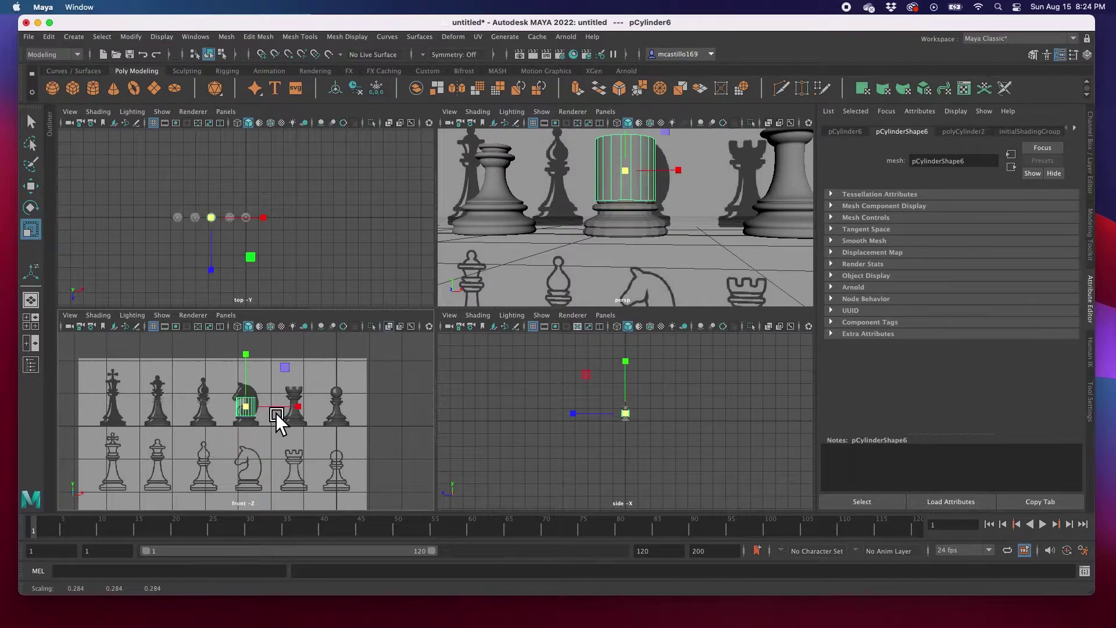
pyautogui.click(982, 134)
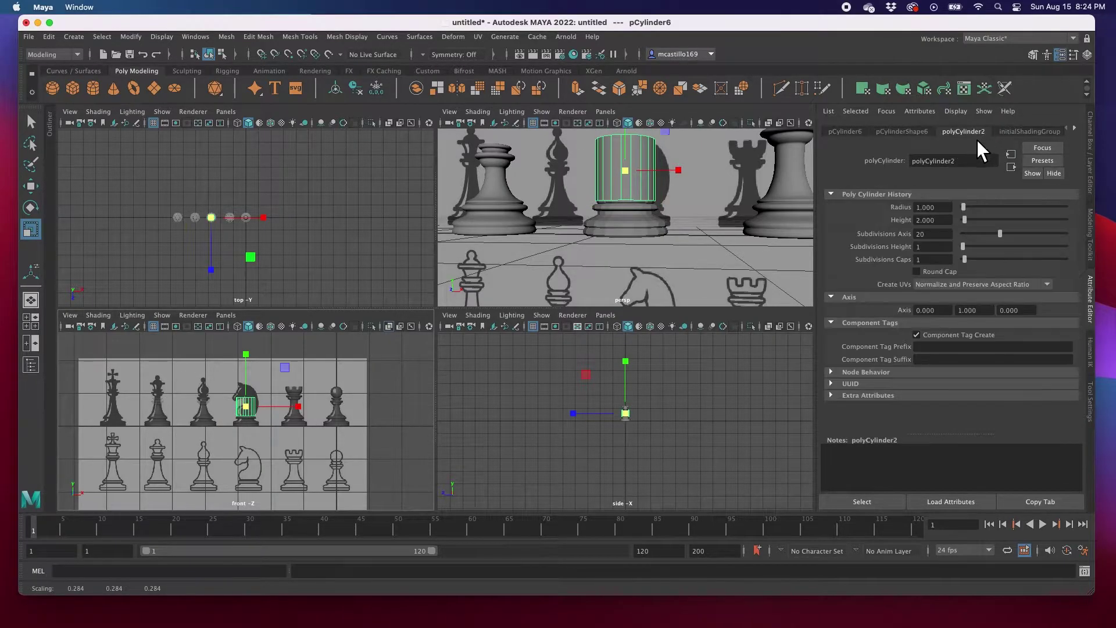
pyautogui.doubleClick(930, 234)
pyautogui.write('8')
pyautogui.press('Return')
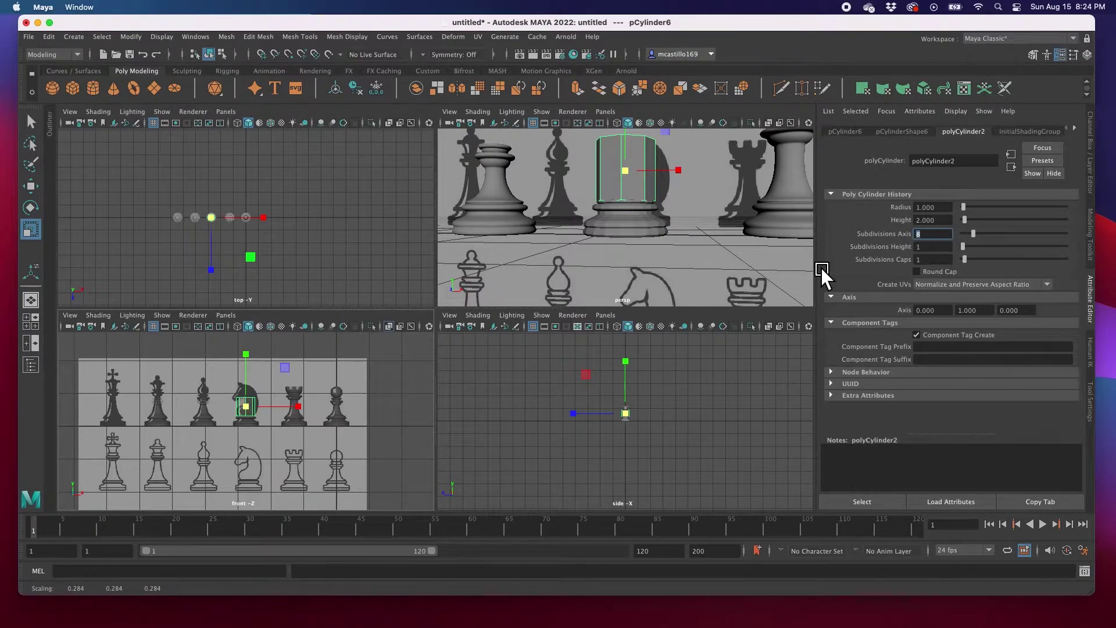
# Flatten the cylinder vertically in the front view into a thin disc, with a Y scale of about 0.009
pyautogui.scroll(8, 245, 405)
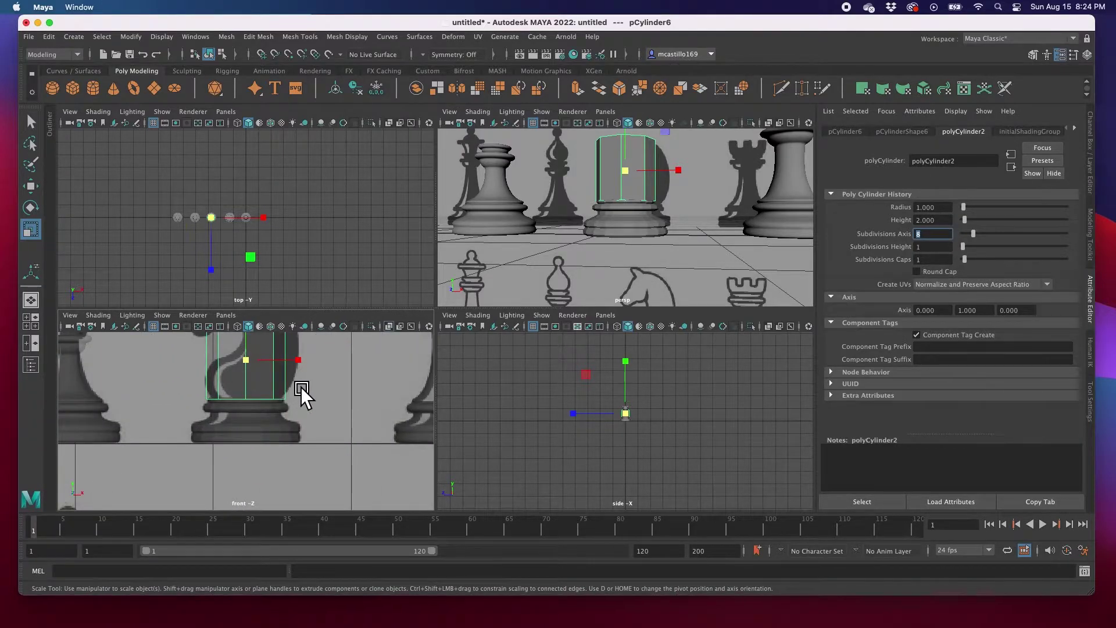
pyautogui.click(278, 445)
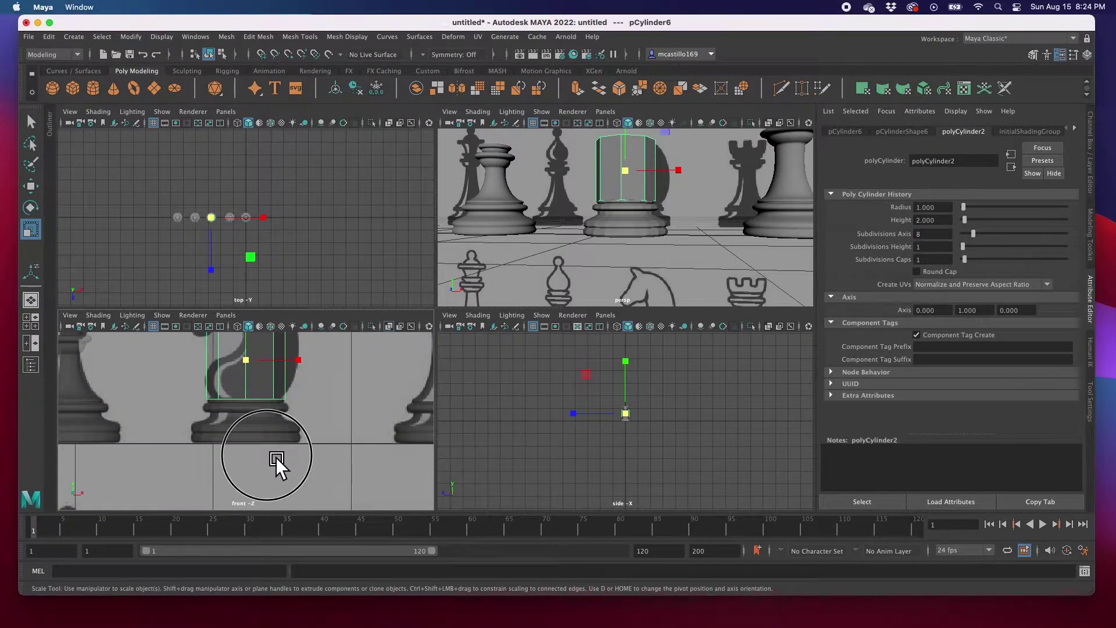
pyautogui.press('space')
pyautogui.click(421, 230)
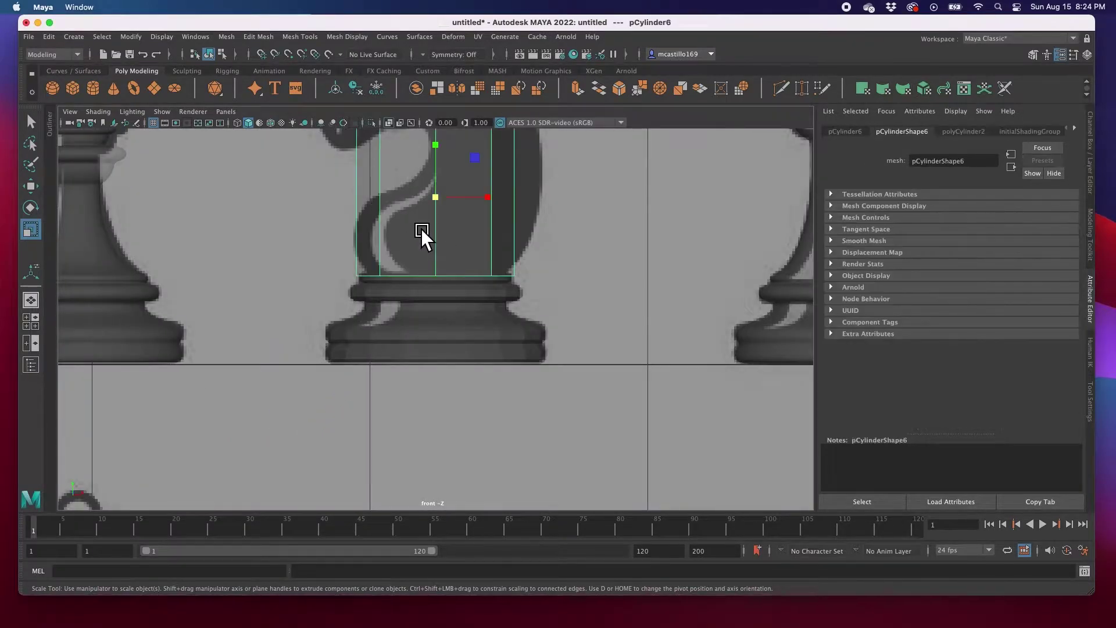
pyautogui.scroll(3, 436, 224)
pyautogui.scroll(-8, 436, 266)
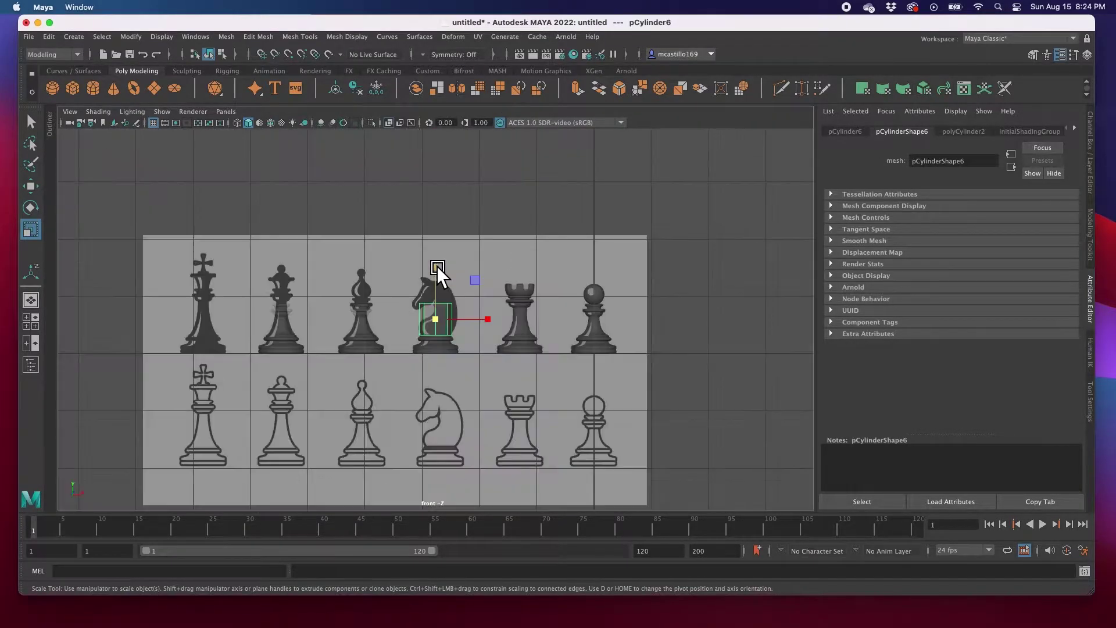
pyautogui.scroll(6, 434, 292)
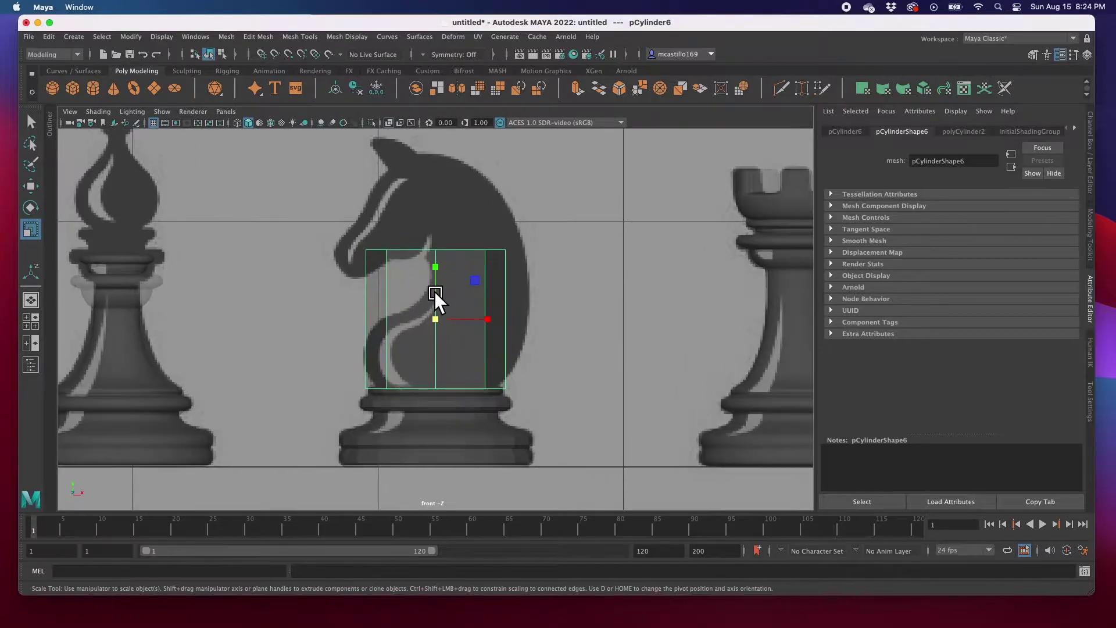
pyautogui.moveTo(446, 273); pyautogui.dragTo(441, 322, button='middle')
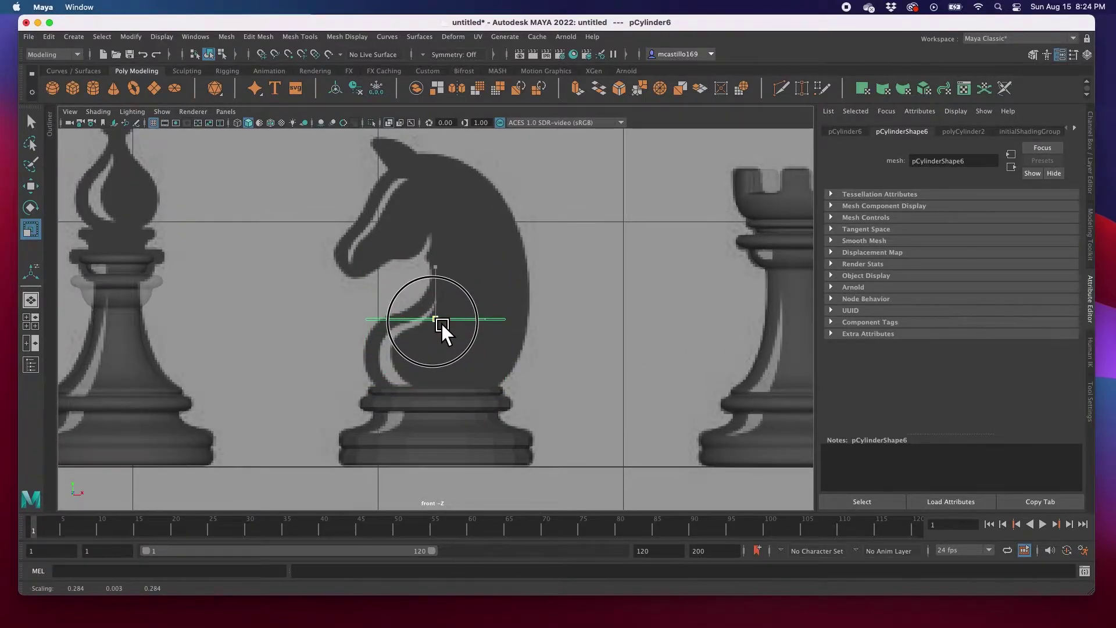
pyautogui.moveTo(442, 320); pyautogui.dragTo(442, 323, button='middle')
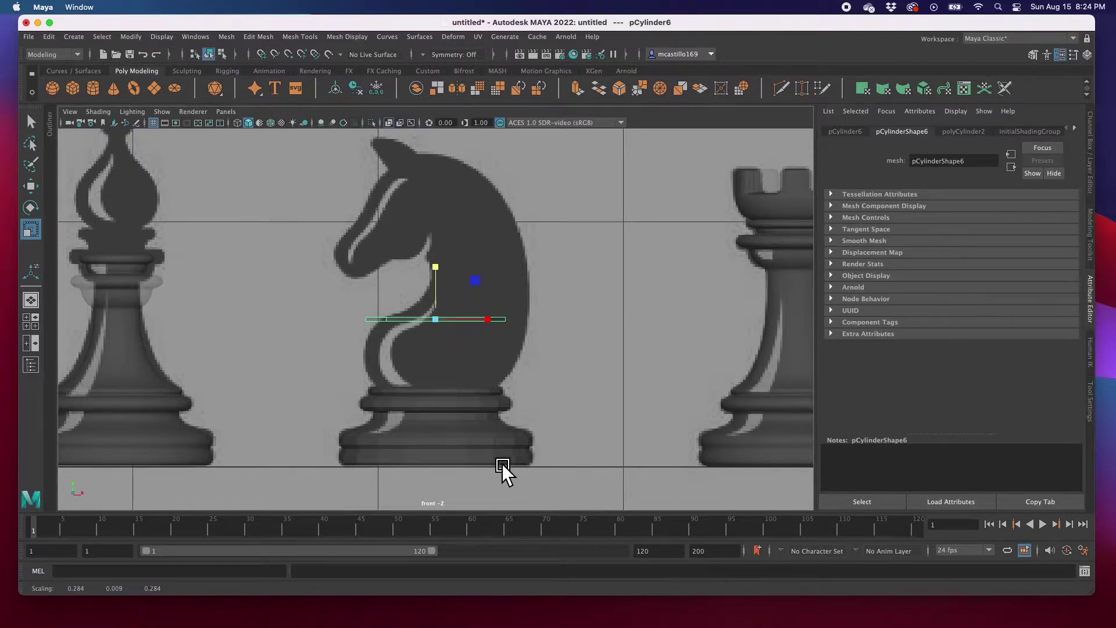
# Lower the thin disc onto the top of the knight's base and scale it slightly narrower to fit the silhouette
pyautogui.press('w')
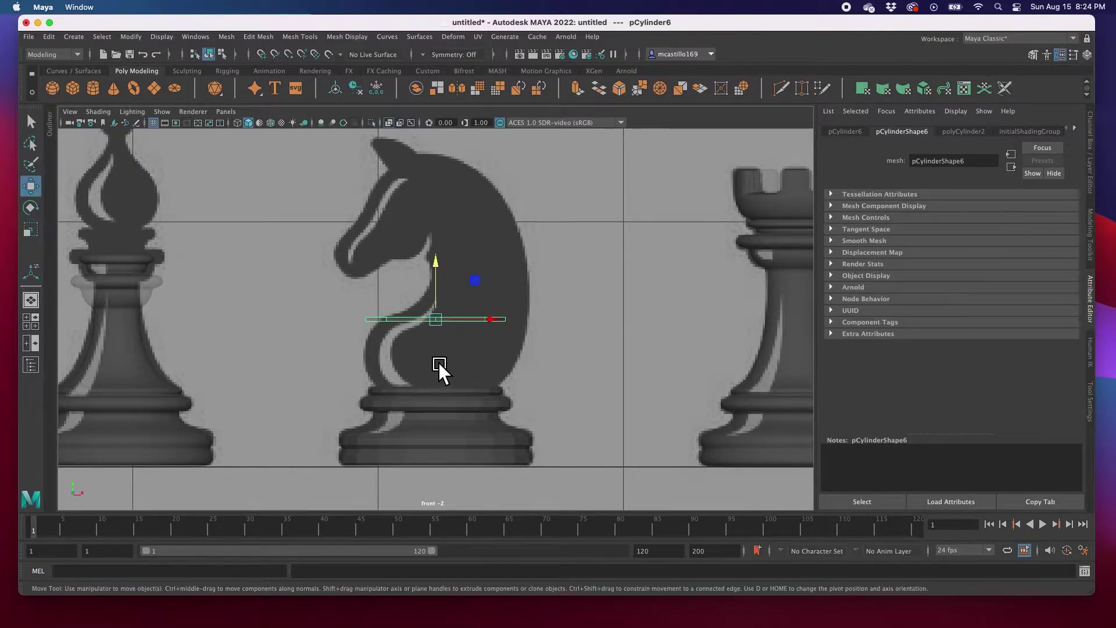
pyautogui.moveTo(444, 324); pyautogui.dragTo(448, 385)
pyautogui.press('r')
pyautogui.press('w')
pyautogui.scroll(5, 455, 384)
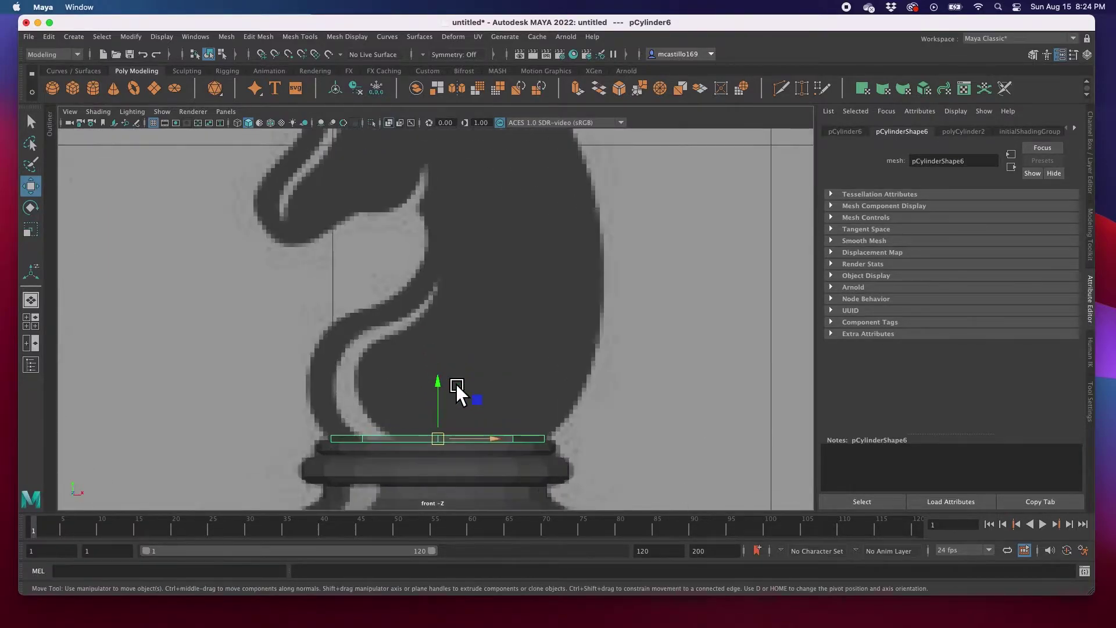
# Select all eight top cap faces of the disc and scale them slightly outward
pyautogui.press('space')
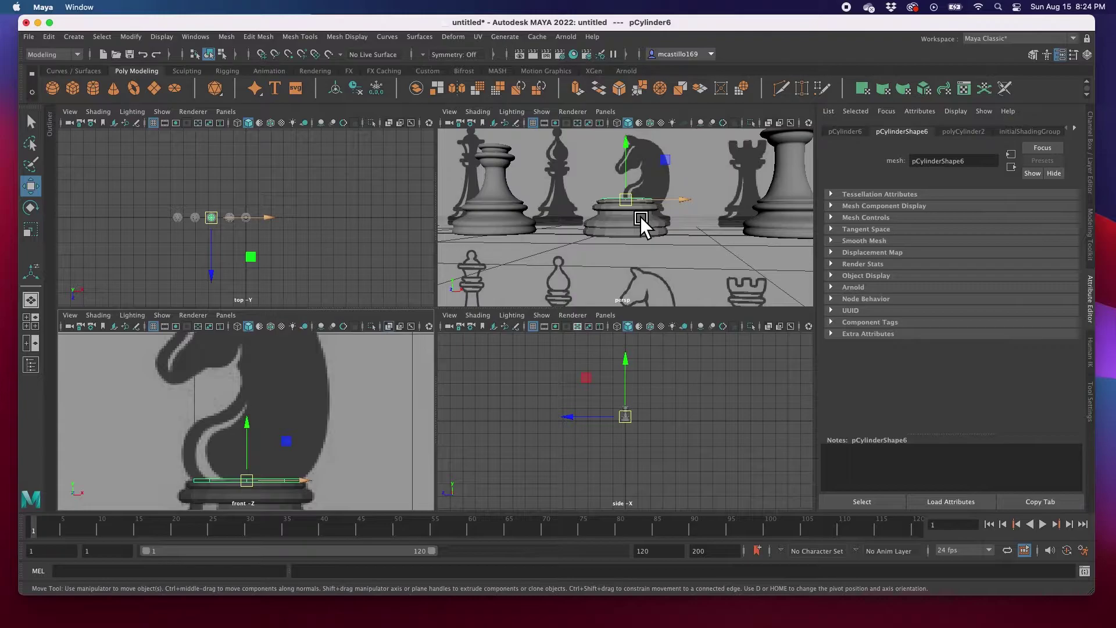
pyautogui.press('f')
pyautogui.keyDown('alt'); pyautogui.moveTo(653, 219); pyautogui.dragTo(580, 238); pyautogui.keyUp('alt')
pyautogui.moveTo(567, 219); pyautogui.dragTo(568, 241, button='right')
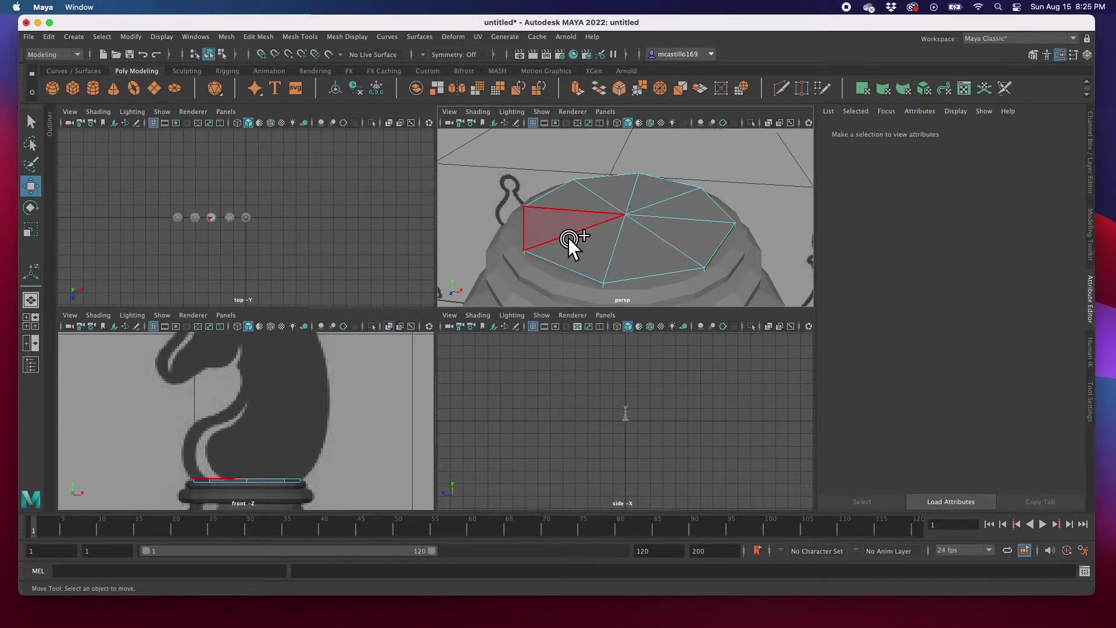
pyautogui.moveTo(567, 238)
pyautogui.mouseDown()
pyautogui.moveTo(684, 215)
pyautogui.moveTo(530, 264)
pyautogui.mouseUp()
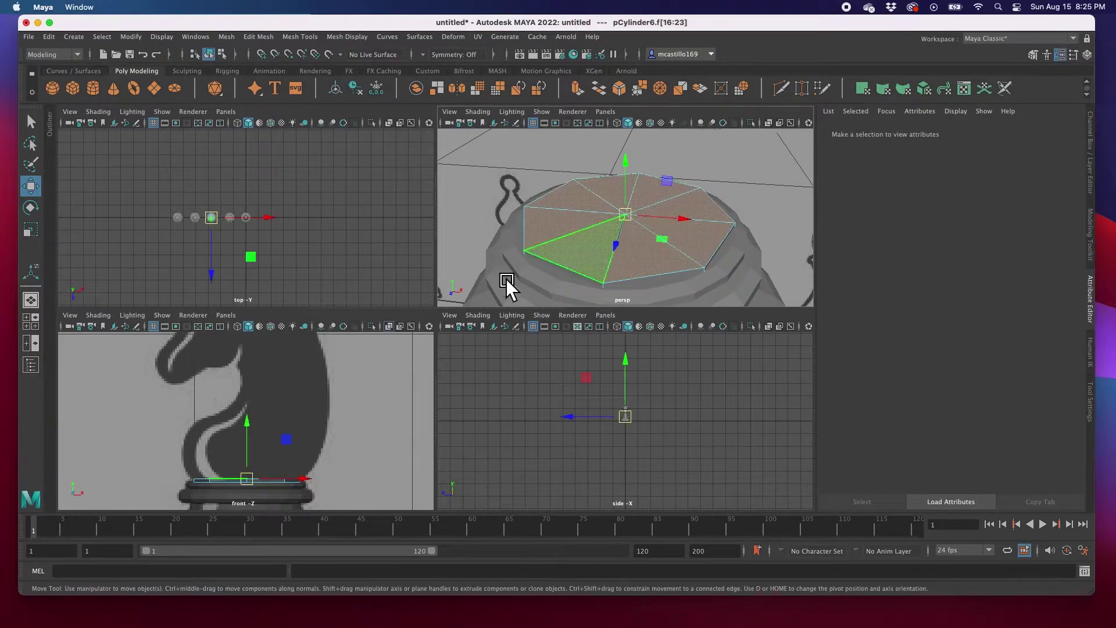
pyautogui.press('space')
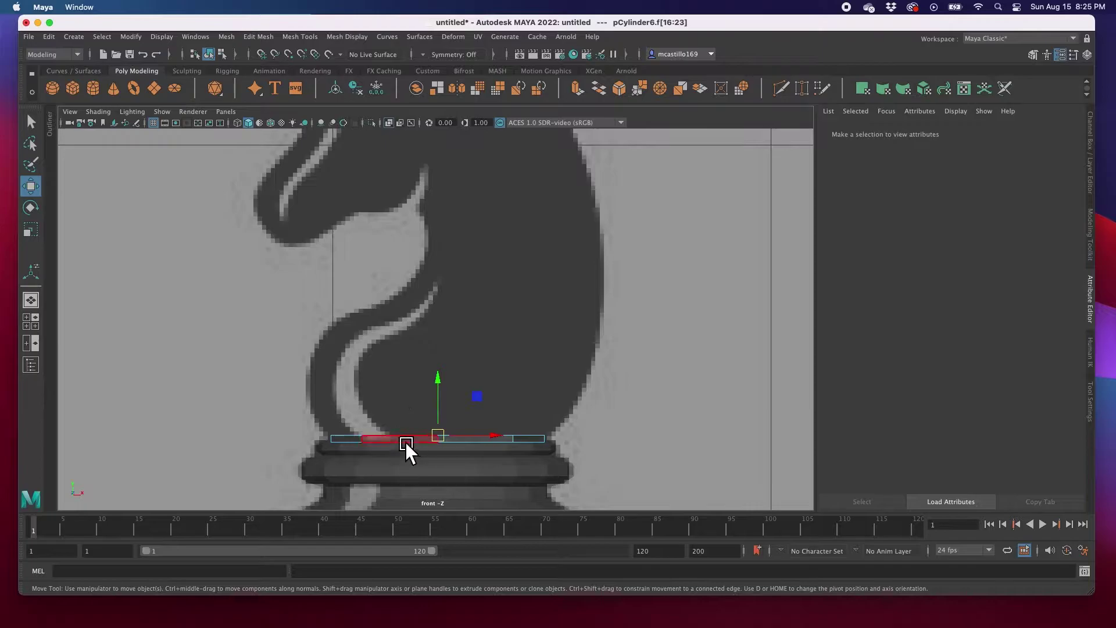
pyautogui.press('r')
pyautogui.moveTo(447, 441); pyautogui.dragTo(456, 440)
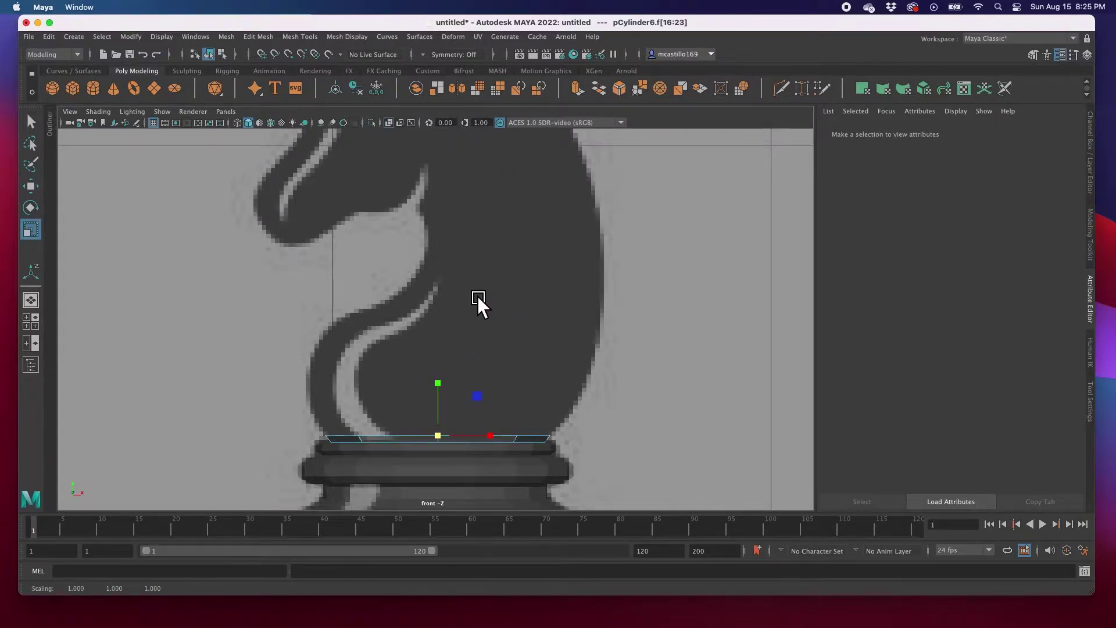
# Switch to Preview, review the extrusion shapes in ExtrudeReferenc.jpg and close the image
pyautogui.scroll(-5, 474, 299)
pyautogui.scroll(4, 473, 300)
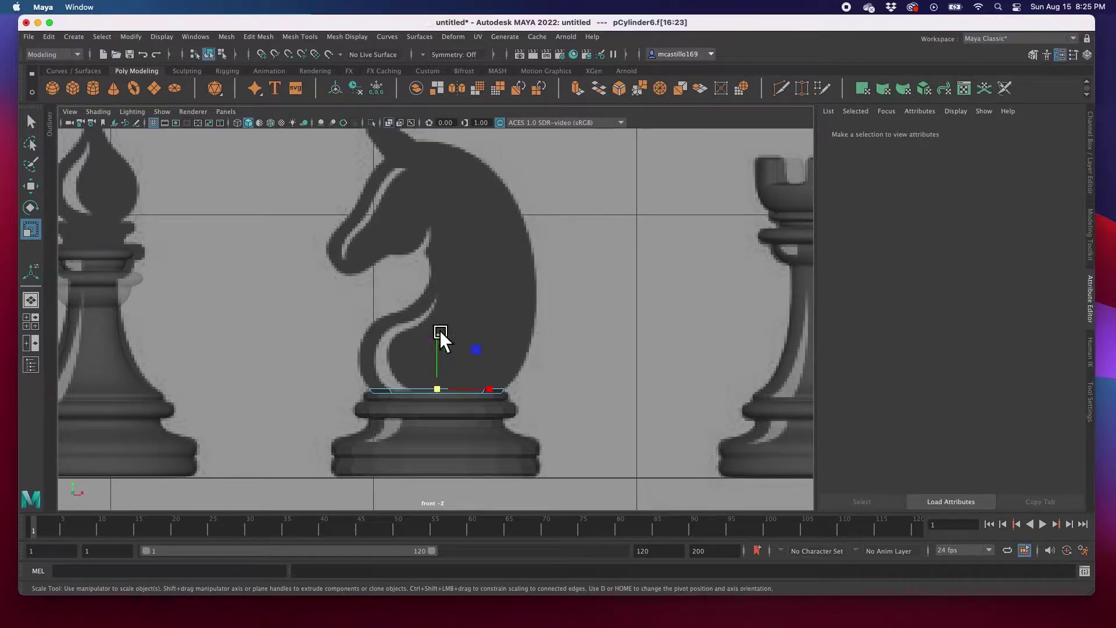
pyautogui.press('super+Tab')
pyautogui.moveTo(444, 34); pyautogui.dragTo(389, 70)
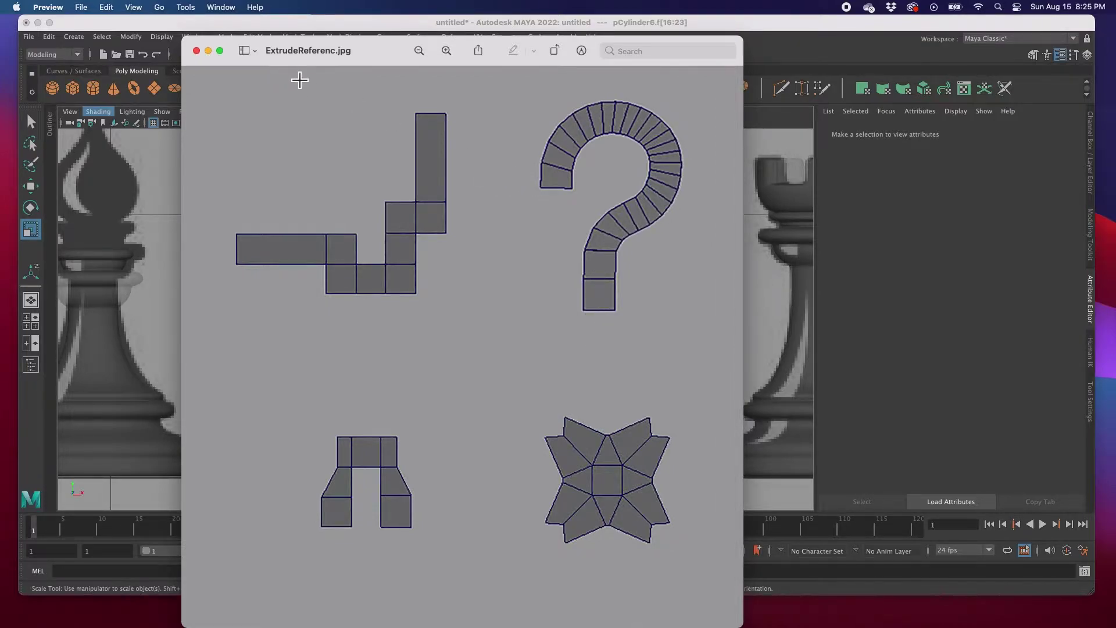
pyautogui.moveTo(334, 55); pyautogui.dragTo(322, 50)
pyautogui.press('super+w')
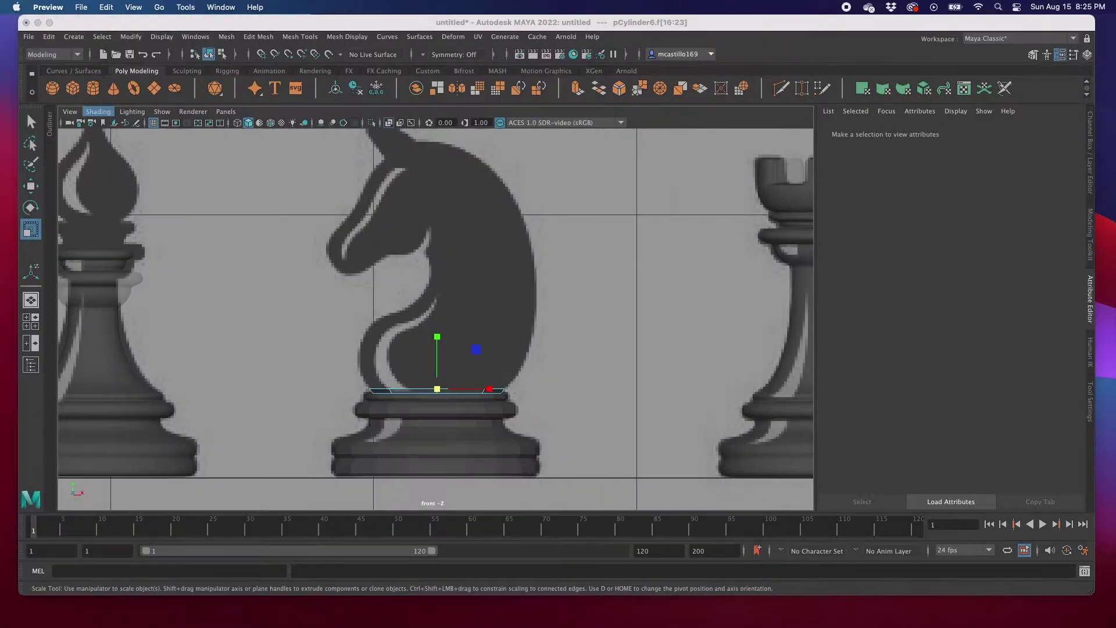
# Extrude the disc's top faces upward in the front view and widen them to match the knight's lower outline
pyautogui.click(430, 390)
pyautogui.scroll(3, 429, 390)
pyautogui.press('w')
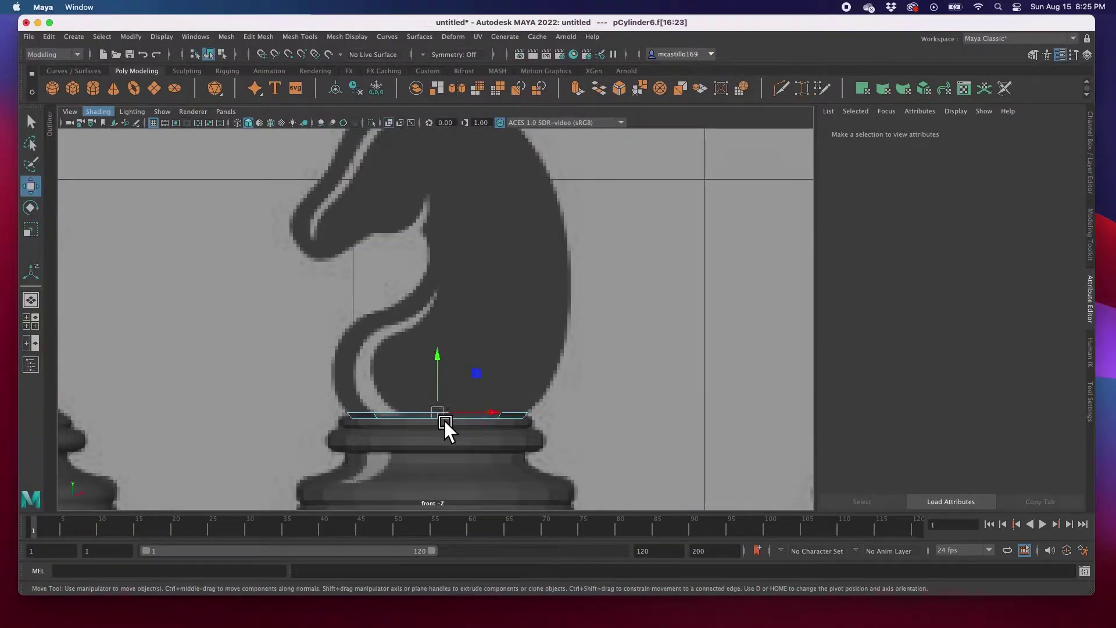
pyautogui.keyDown('shift'); pyautogui.moveTo(446, 419); pyautogui.dragTo(467, 393); pyautogui.keyUp('shift')
pyautogui.press('r')
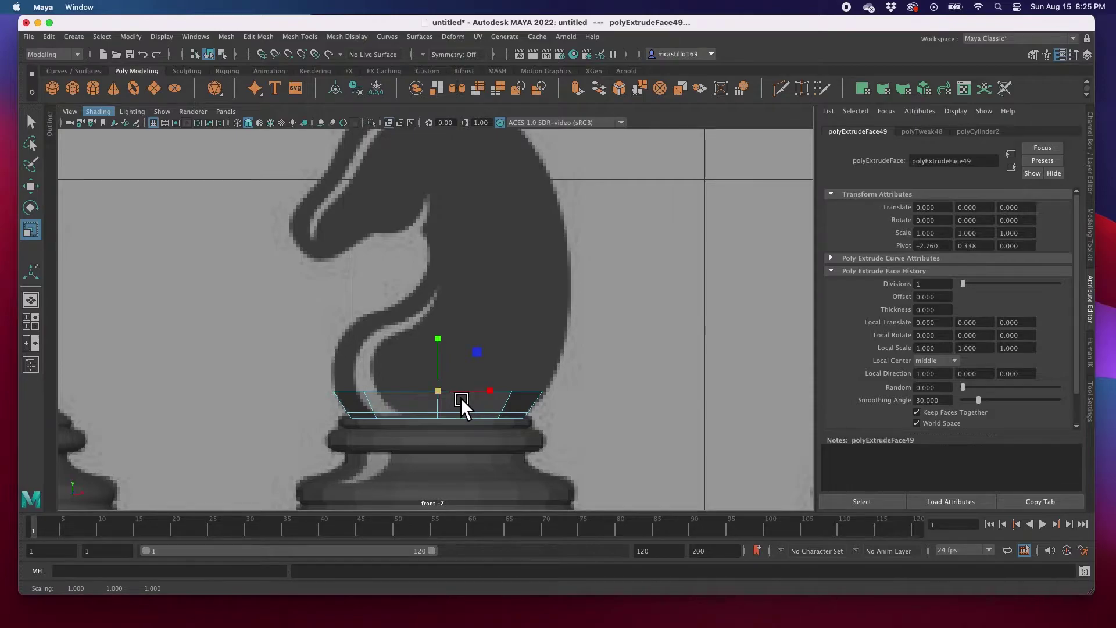
# Extrude the top faces upward a second time, shifting and widening them toward the back of the horse's silhouette
pyautogui.press('w')
pyautogui.moveTo(454, 397); pyautogui.dragTo(457, 359)
pyautogui.press('r')
pyautogui.press('w')
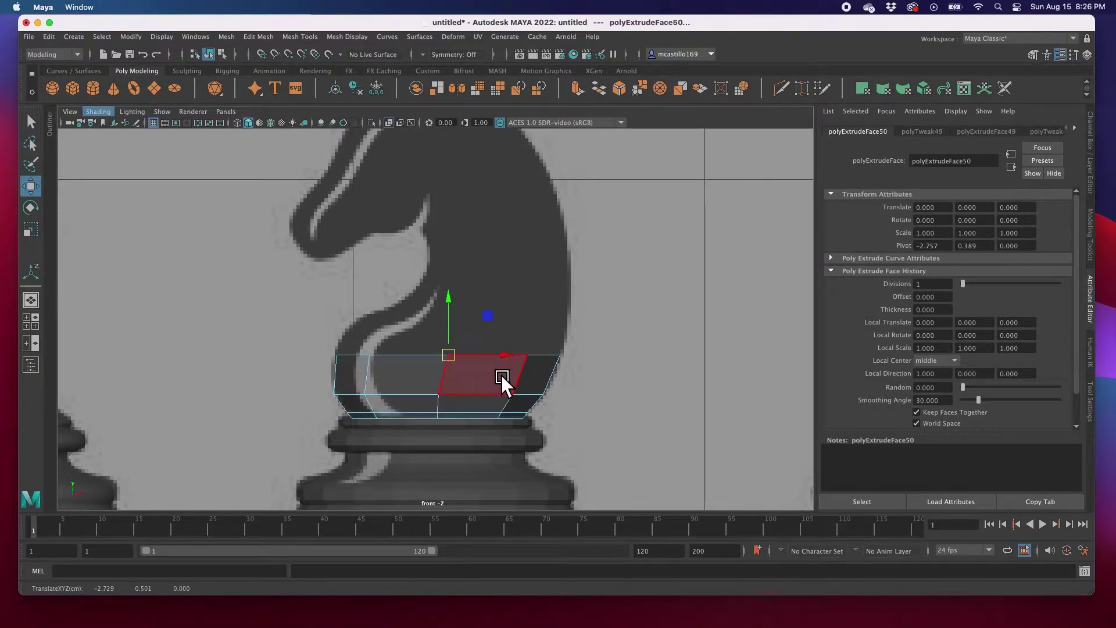
# Extrude the top faces upward a third time in the front view and fit their width to the chest and back outline
pyautogui.keyDown('shift'); pyautogui.moveTo(464, 359); pyautogui.dragTo(483, 330); pyautogui.keyUp('shift')
pyautogui.press('r')
pyautogui.press('w')
pyautogui.press('r')
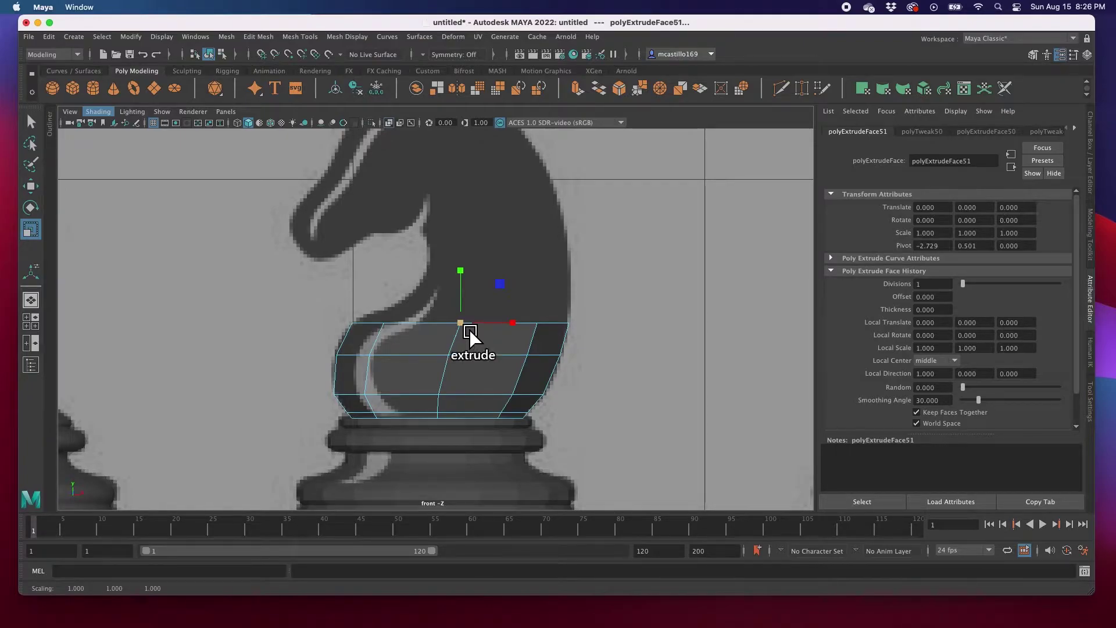
pyautogui.press('w')
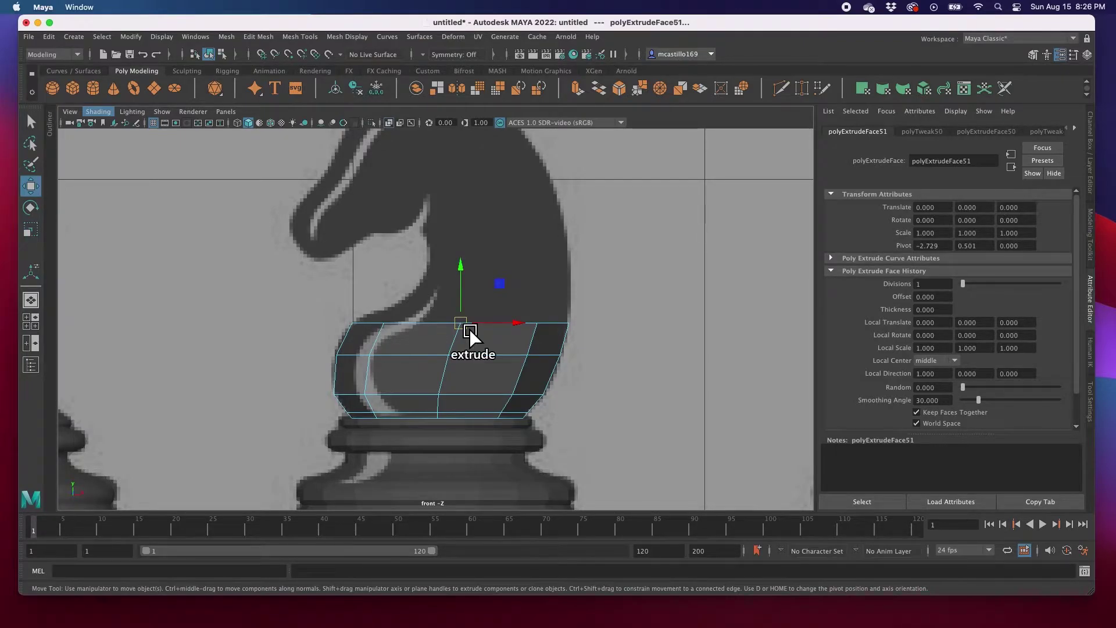
# Extrude the top faces upward two more times, shifting them backward and narrowing them to follow the chest curve into the neck
pyautogui.moveTo(469, 328); pyautogui.dragTo(498, 265)
pyautogui.hotkey('ctrl', 'e')
pyautogui.press('r')
pyautogui.press('w')
pyautogui.press('r')
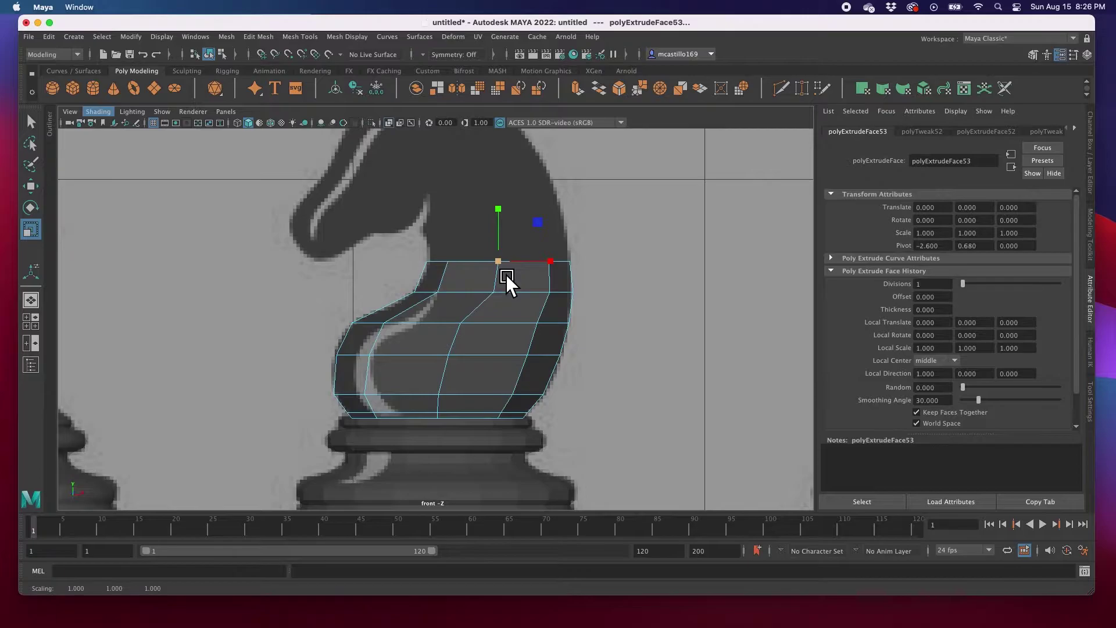
# Scale the top faces slightly inward along the depth axis in the perspective view to thin the base of the neck
pyautogui.press('space')
pyautogui.scroll(-5, 632, 214)
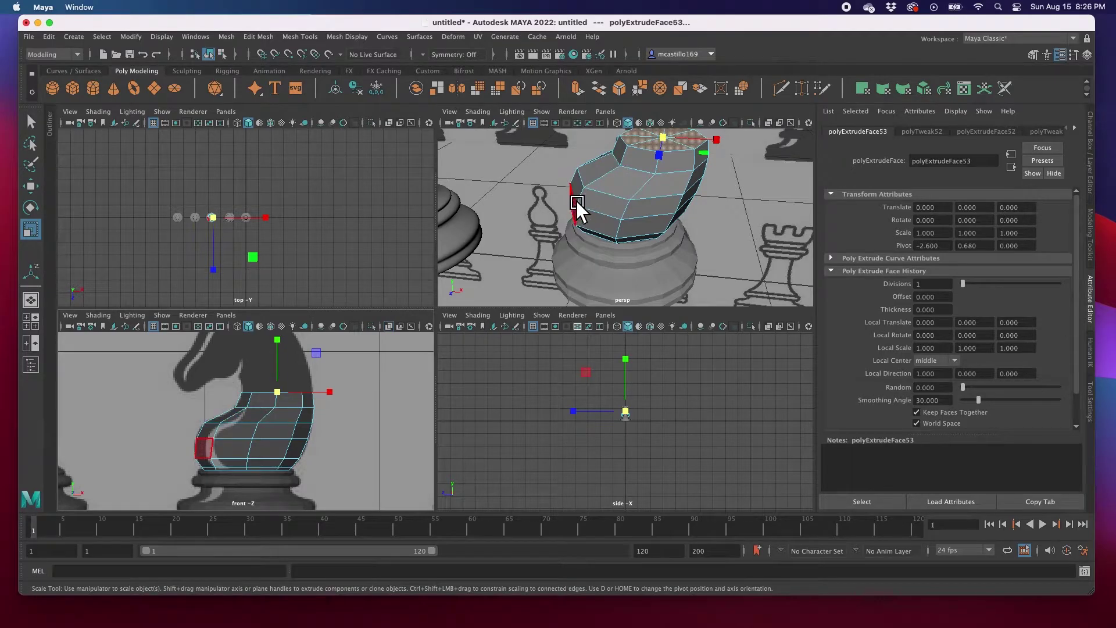
pyautogui.click(658, 156)
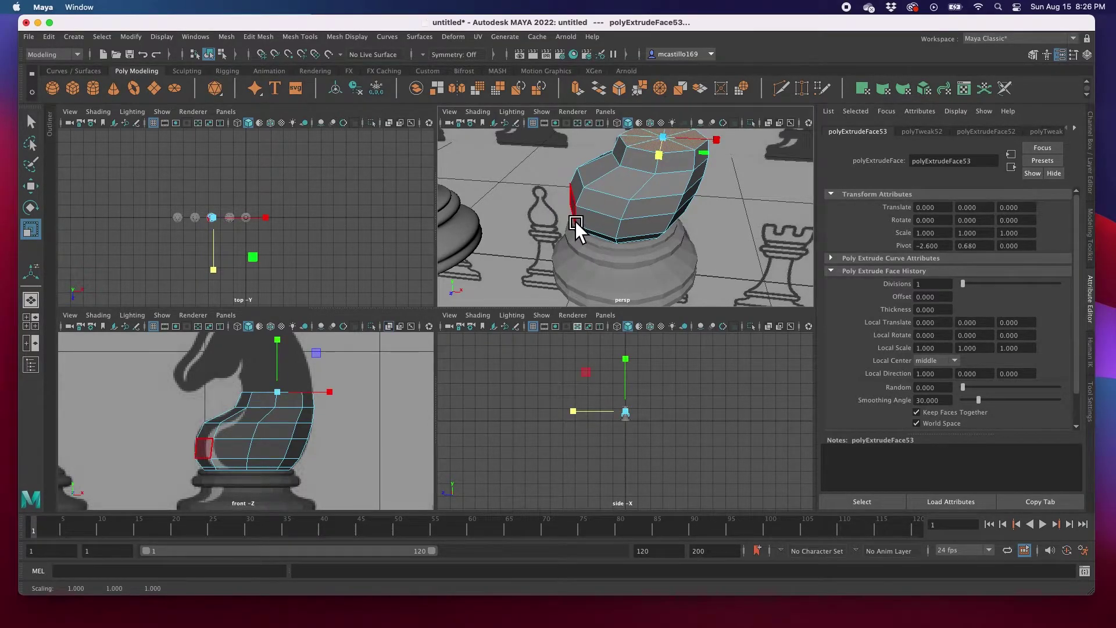
pyautogui.hotkey('ctrl', 'z')
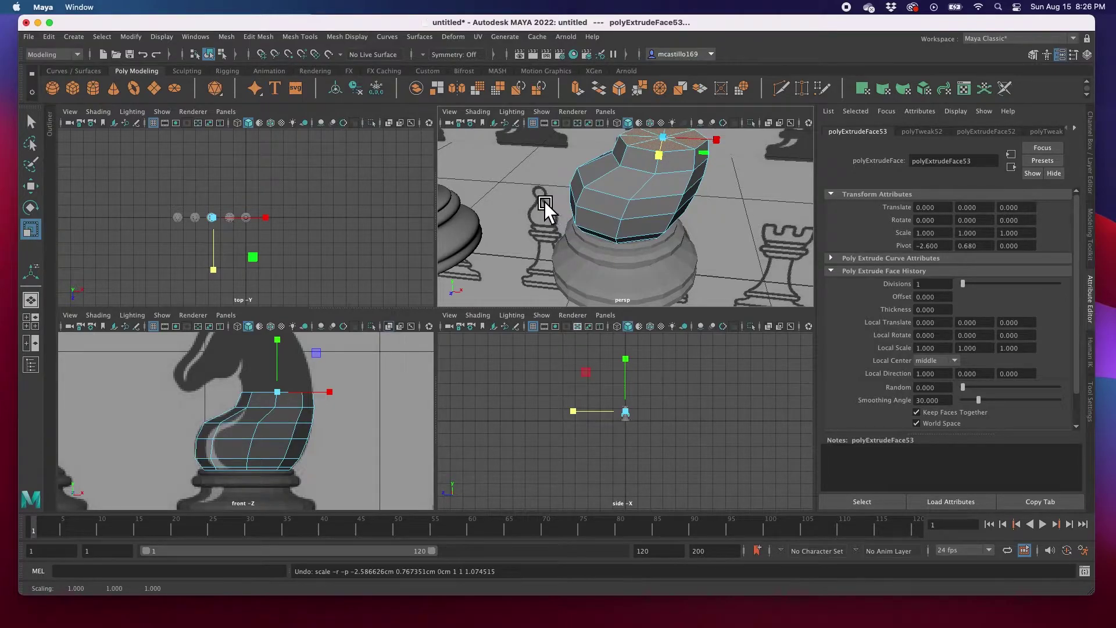
pyautogui.keyDown('alt'); pyautogui.moveTo(539, 197); pyautogui.dragTo(598, 217); pyautogui.keyUp('alt')
pyautogui.moveTo(750, 246); pyautogui.dragTo(746, 231)
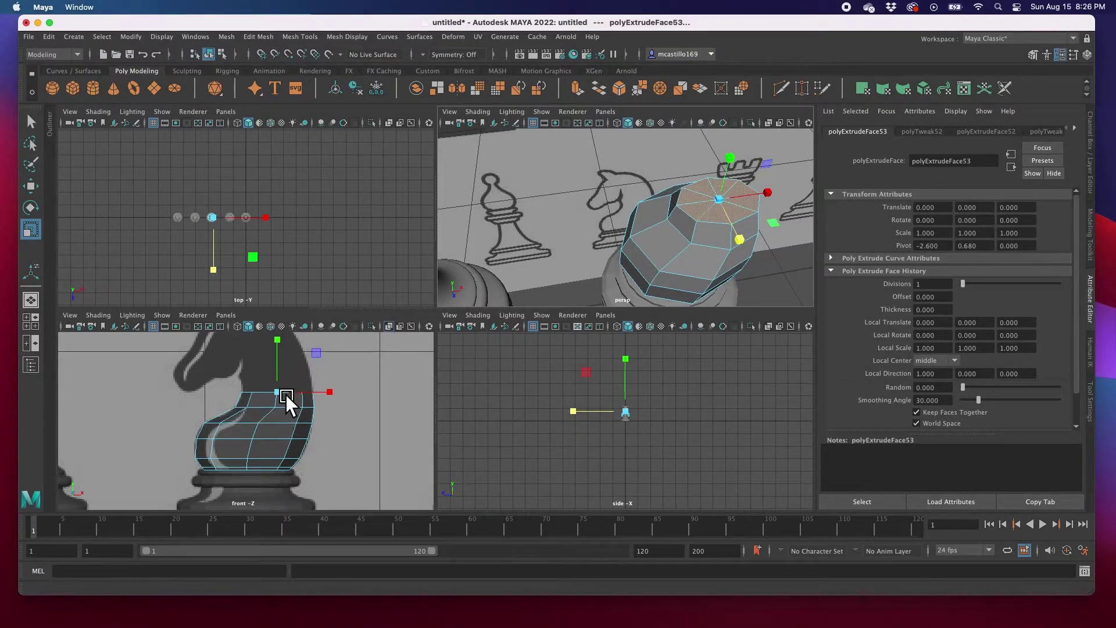
# Extrude the top faces a short way up the neck in the front view and narrow them slightly in depth
pyautogui.press('w')
pyautogui.moveTo(289, 380); pyautogui.dragTo(289, 366)
pyautogui.hotkey('ctrl', 'e')
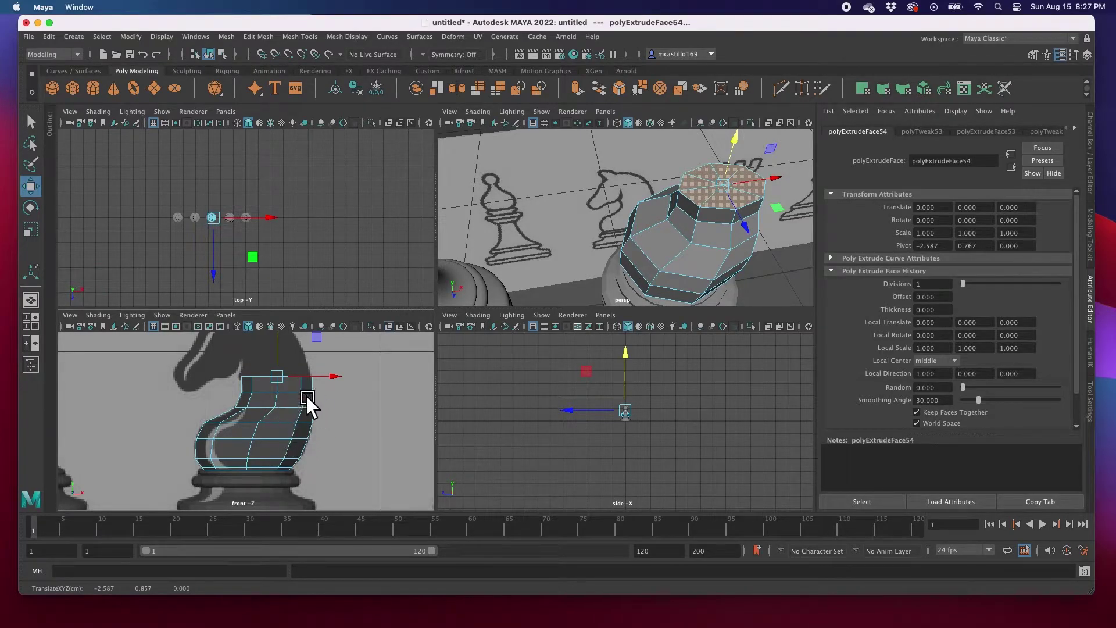
pyautogui.moveTo(289, 378); pyautogui.dragTo(288, 382)
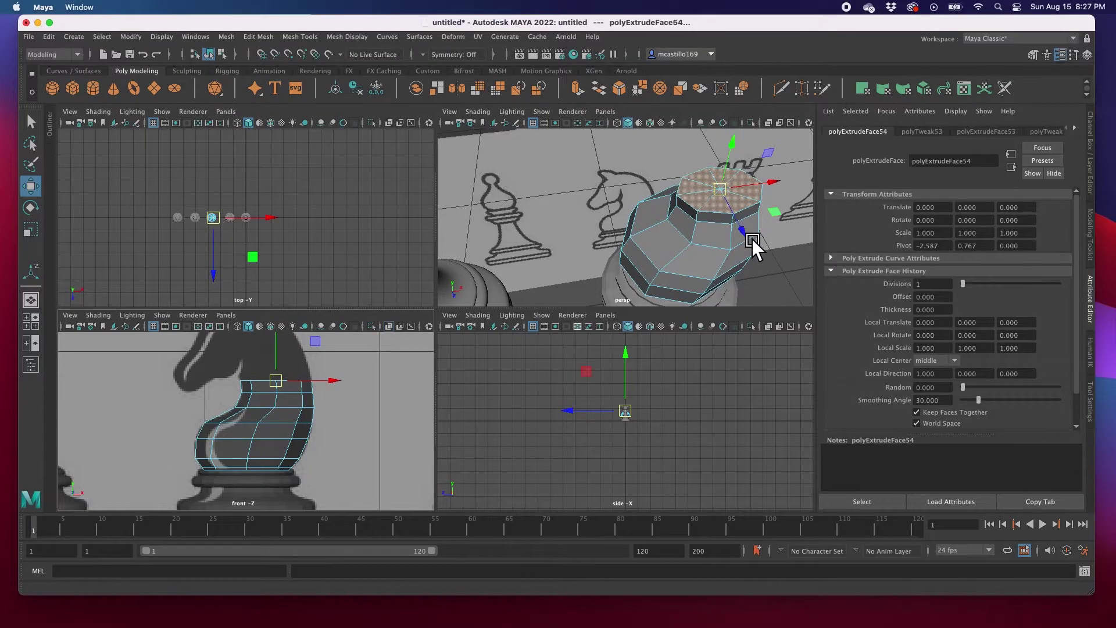
pyautogui.press('r')
pyautogui.moveTo(754, 240); pyautogui.dragTo(751, 232)
# Rotate the neck's top faces in the front view so their rear edge rises and they tilt toward the throat
pyautogui.press('space')
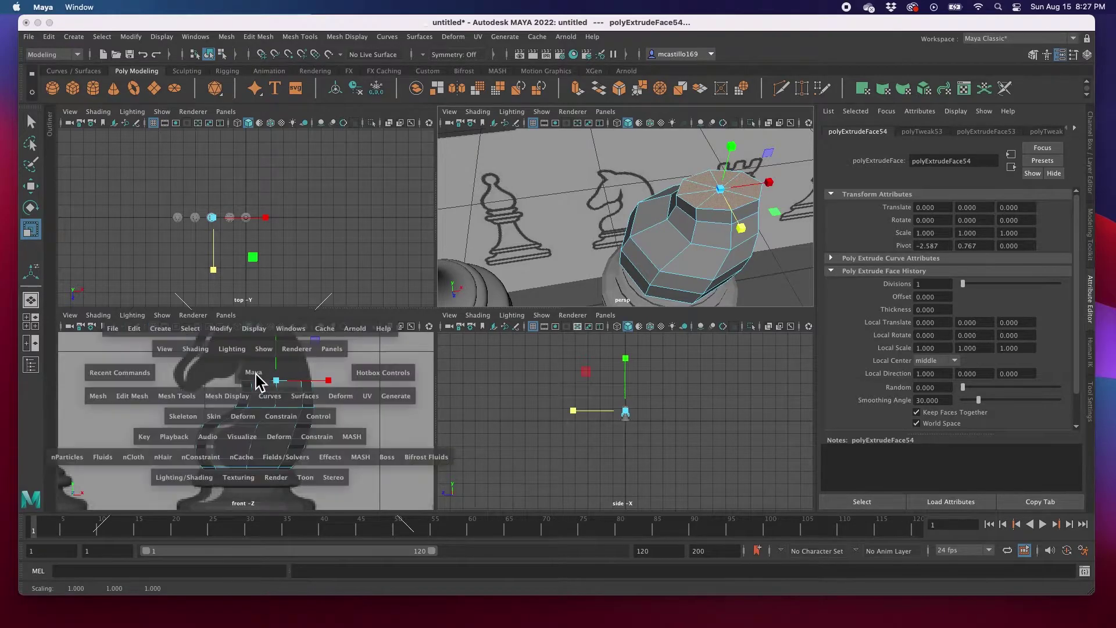
pyautogui.scroll(-2, 458, 318)
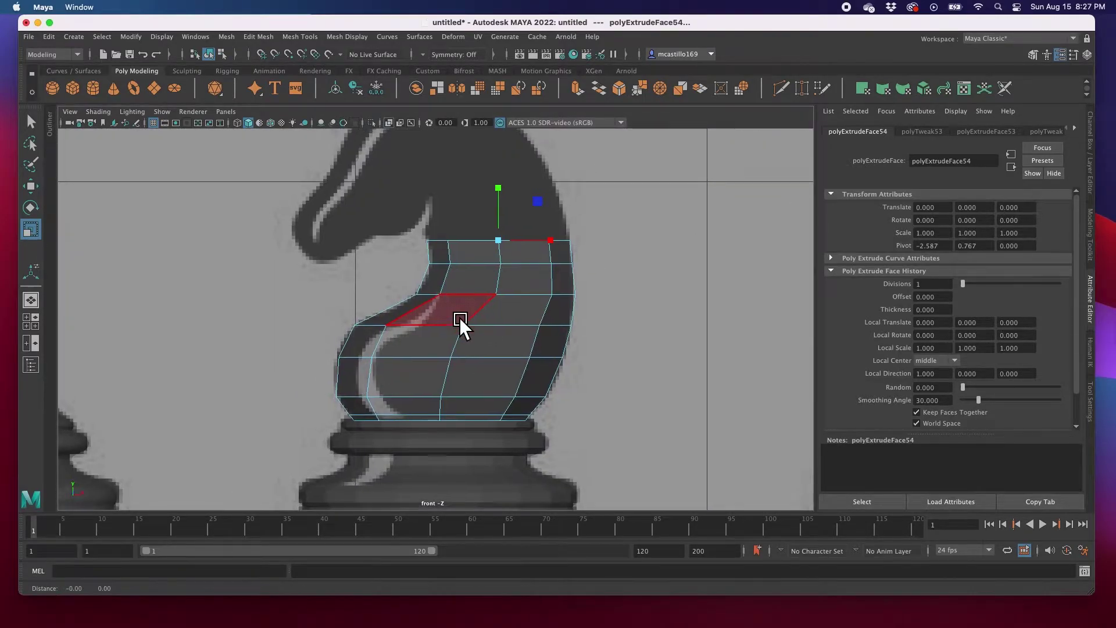
pyautogui.keyDown('alt'); pyautogui.moveTo(460, 319); pyautogui.dragTo(476, 415, button='middle'); pyautogui.keyUp('alt')
pyautogui.keyDown('alt'); pyautogui.moveTo(478, 415); pyautogui.dragTo(518, 371, button='right'); pyautogui.keyUp('alt')
pyautogui.press('w')
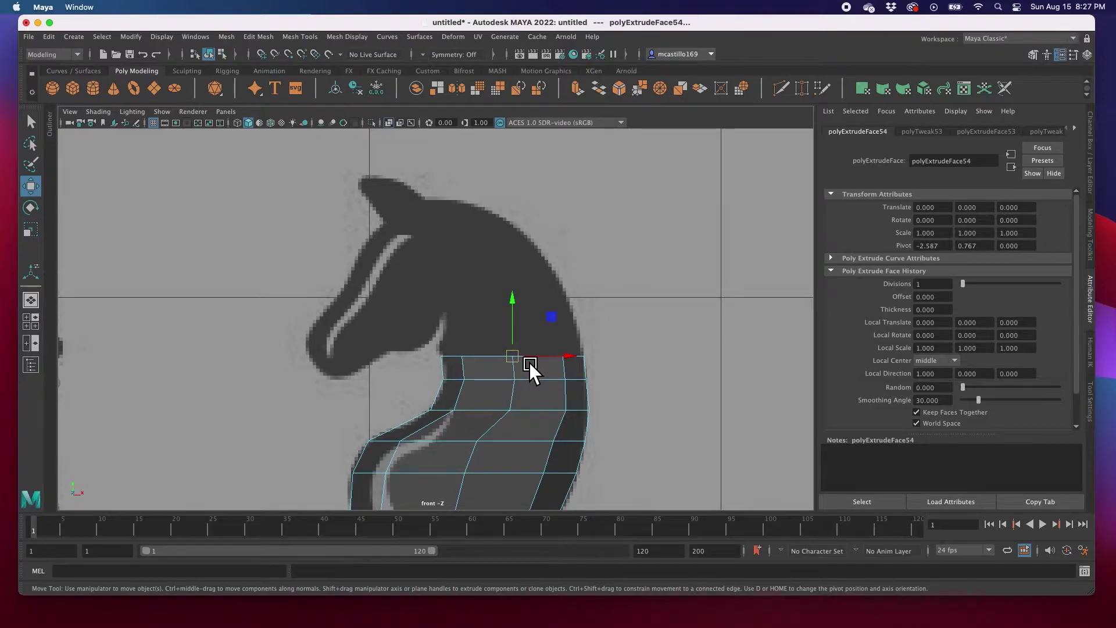
pyautogui.press('e')
pyautogui.moveTo(574, 345); pyautogui.dragTo(522, 354)
pyautogui.press('w')
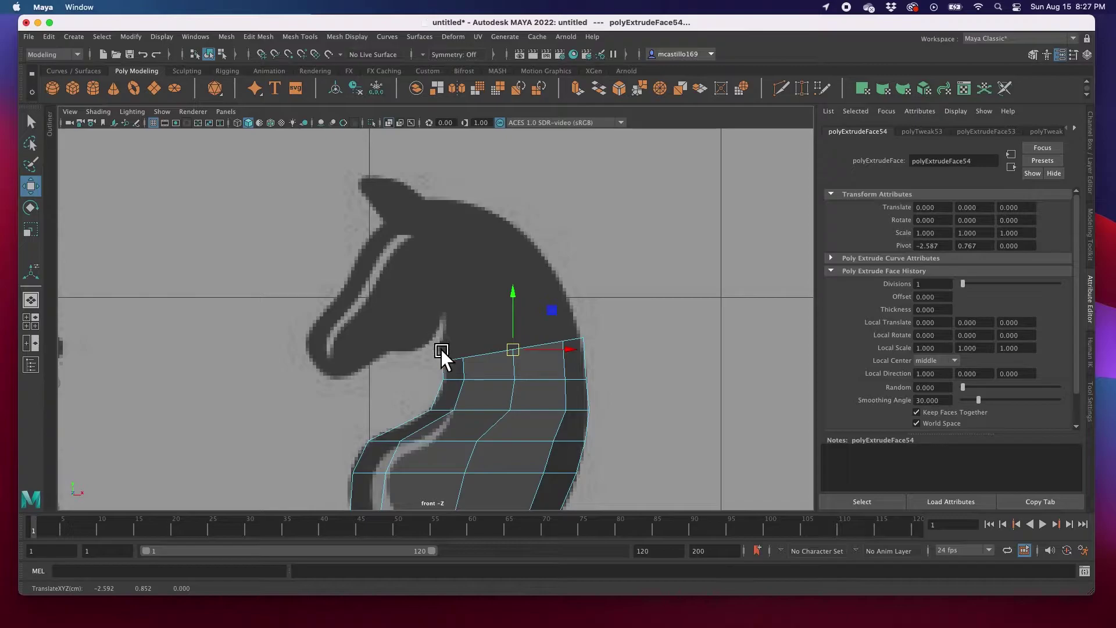
# Extrude the tilted top faces along the neck, rotating and scaling them to span from the throat to the mane outline
pyautogui.moveTo(506, 350)
pyautogui.keyDown('shift'); pyautogui.mouseDown()
pyautogui.moveTo(524, 351)
pyautogui.moveTo(518, 335)
pyautogui.moveTo(527, 347)
pyautogui.mouseUp(); pyautogui.keyUp('shift')
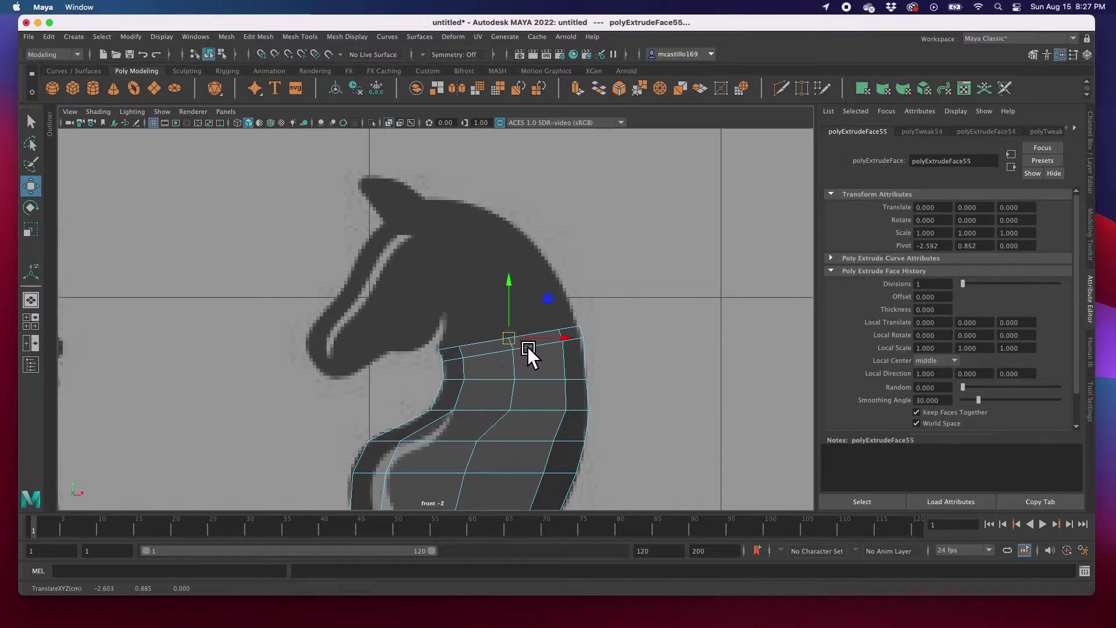
pyautogui.press('e')
pyautogui.moveTo(551, 310); pyautogui.dragTo(526, 289)
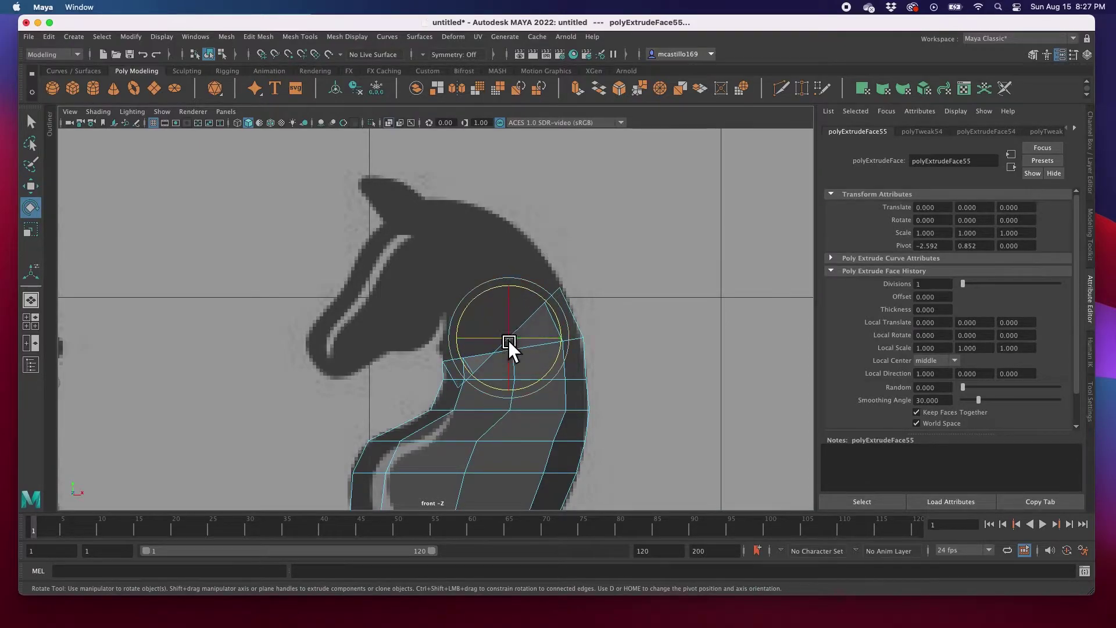
pyautogui.press('w')
pyautogui.moveTo(519, 347); pyautogui.dragTo(498, 308)
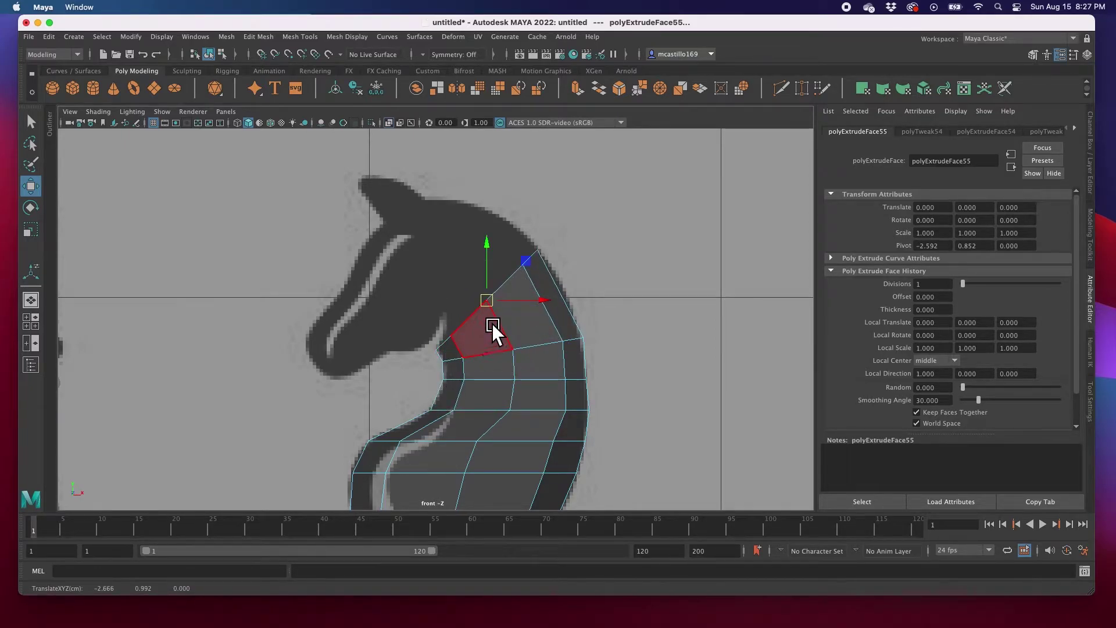
pyautogui.press('r')
pyautogui.moveTo(498, 306); pyautogui.dragTo(490, 300)
# Extrude the end faces again around the neck bend, rotating and moving them toward the crown of the head
pyautogui.press('w')
pyautogui.press('e')
pyautogui.moveTo(529, 266); pyautogui.dragTo(513, 249)
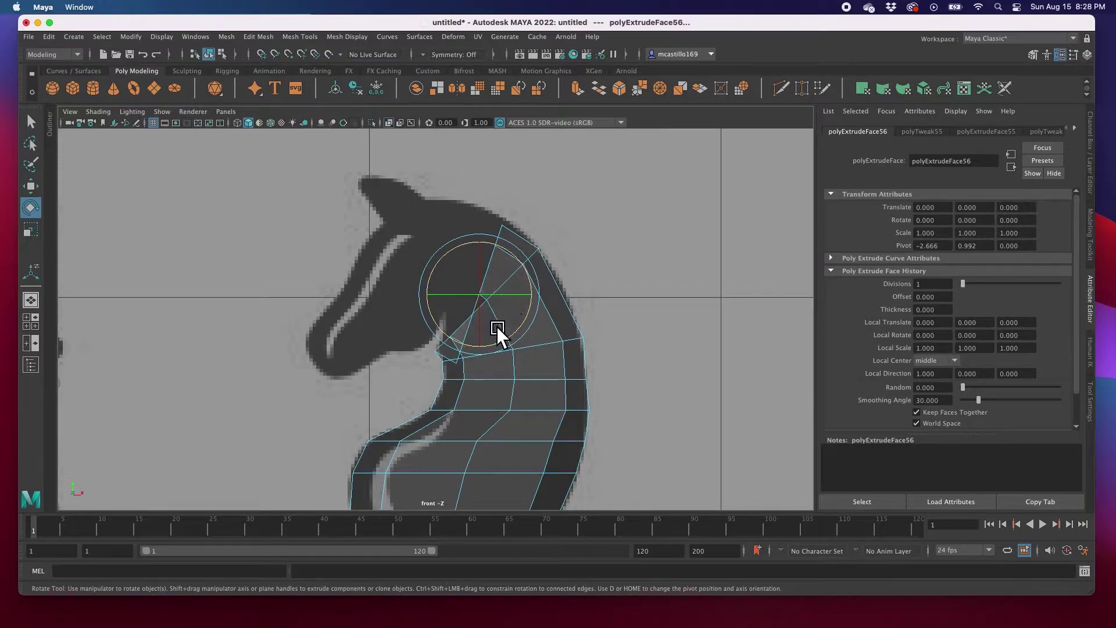
pyautogui.press('w')
pyautogui.moveTo(489, 326); pyautogui.dragTo(464, 280)
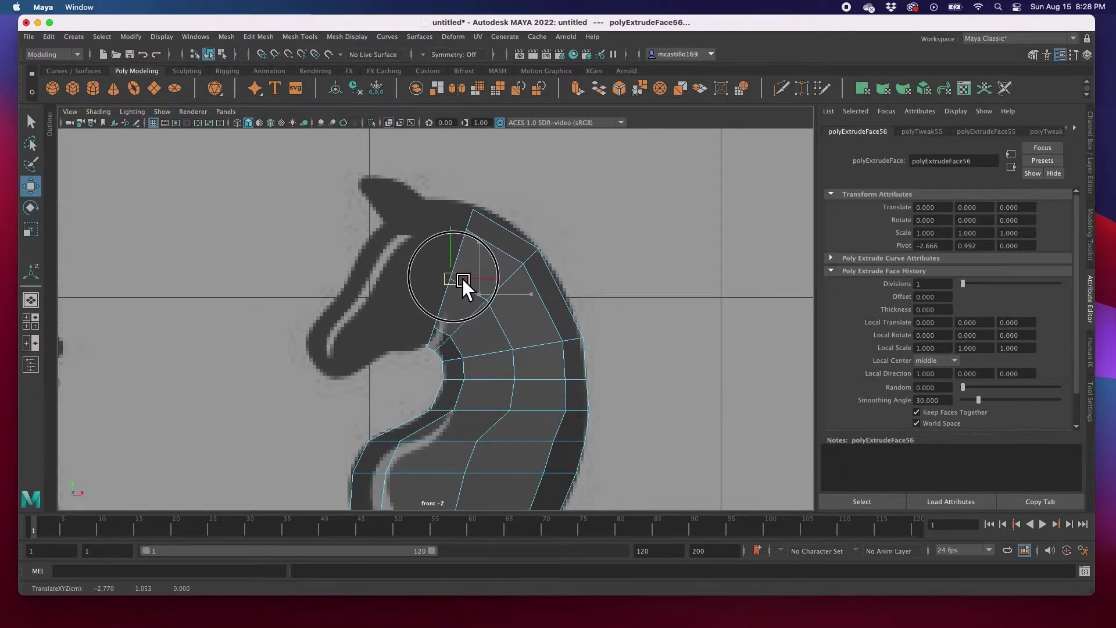
# Extrude the nearly upright end faces forward, rotating and placing them between the top of the head and the jaw
pyautogui.press('e')
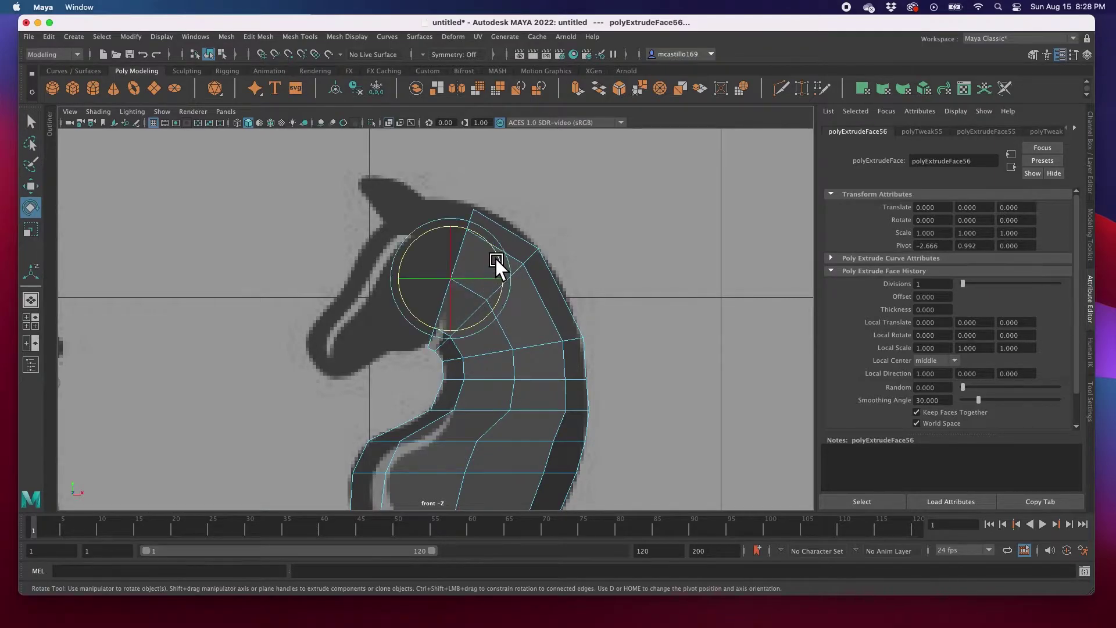
pyautogui.moveTo(495, 244); pyautogui.dragTo(438, 281)
pyautogui.press('w')
pyautogui.press('e')
pyautogui.press('w')
pyautogui.press('e')
pyautogui.press('w')
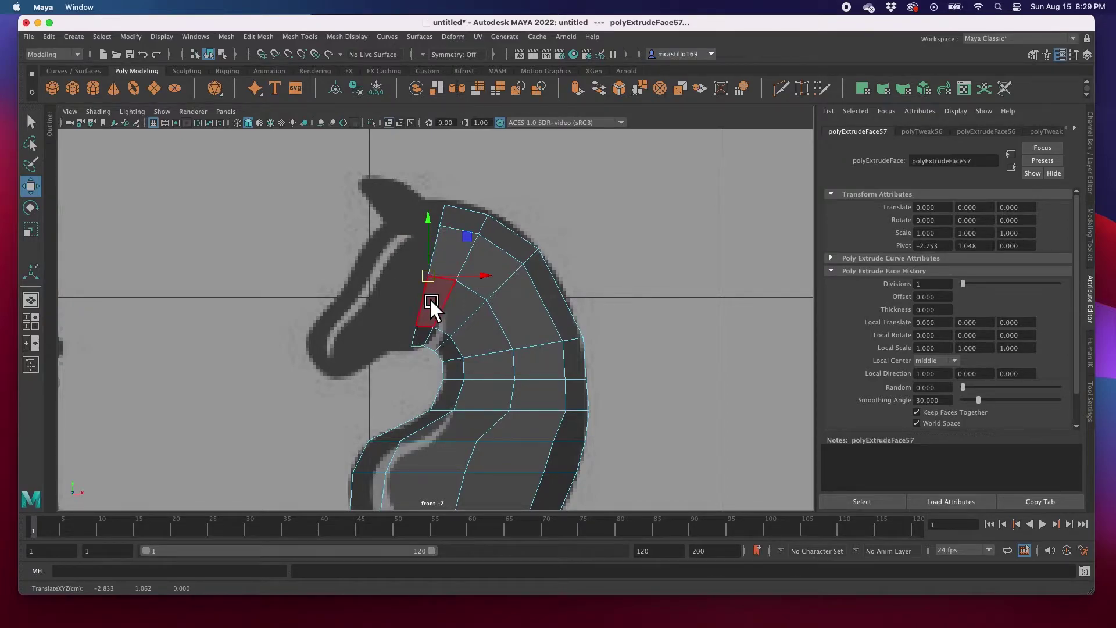
# Extrude the end faces forward into the head, rotating, moving and scaling them to meet the forehead and jaw outlines
pyautogui.hotkey('ctrl', 'e')
pyautogui.moveTo(428, 287); pyautogui.dragTo(416, 289)
pyautogui.hotkey('ctrl', 'e')
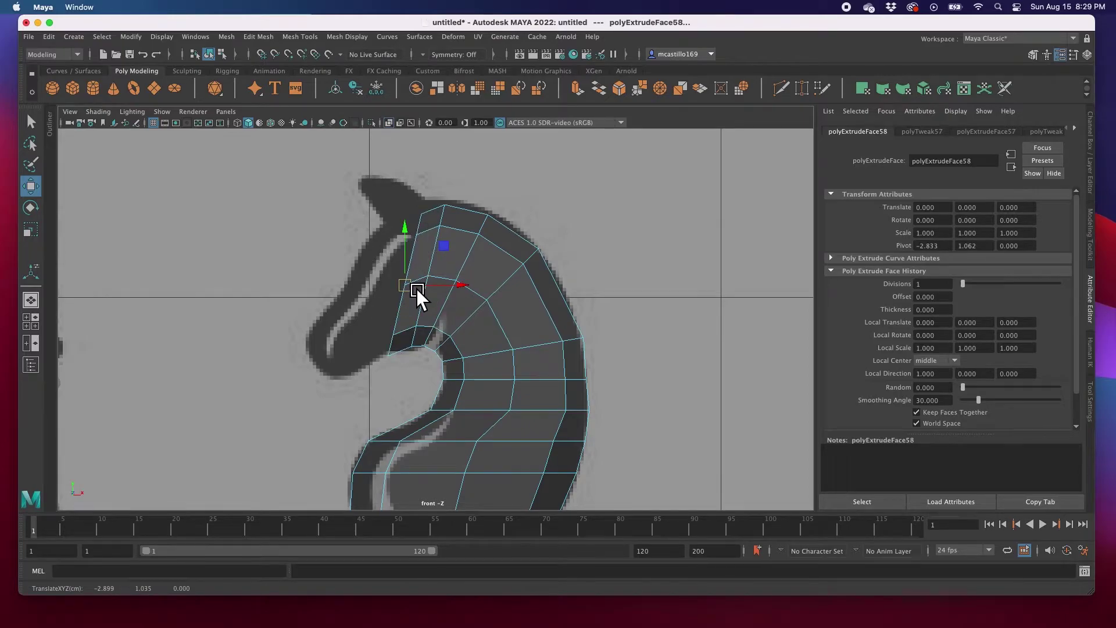
pyautogui.press('e')
pyautogui.moveTo(426, 241); pyautogui.dragTo(412, 242)
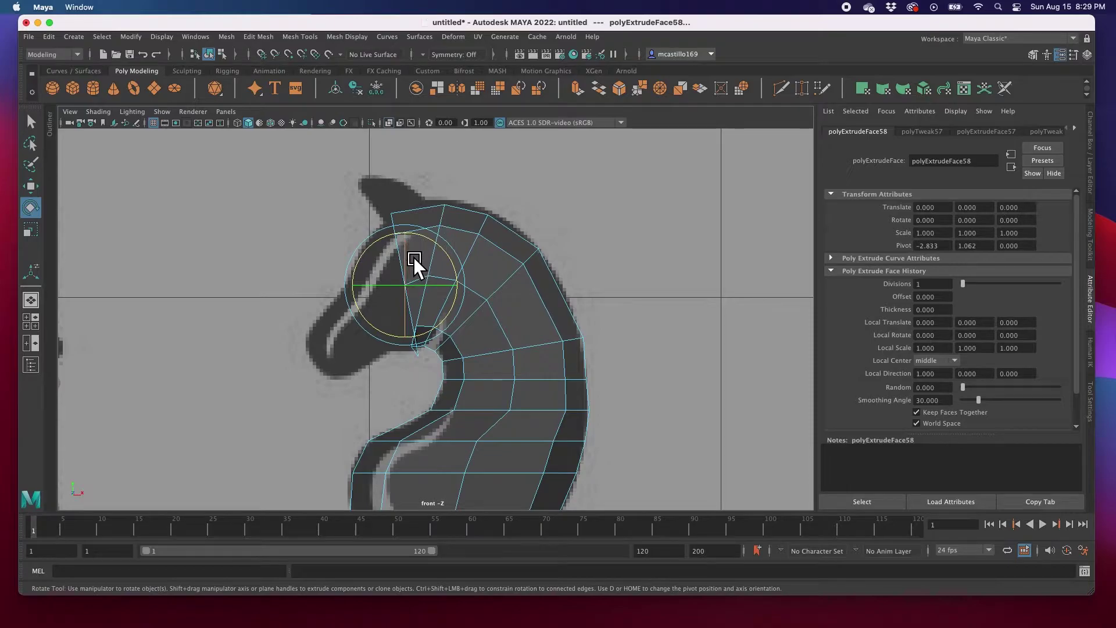
pyautogui.press('w')
pyautogui.moveTo(411, 283); pyautogui.dragTo(382, 284)
pyautogui.press('r')
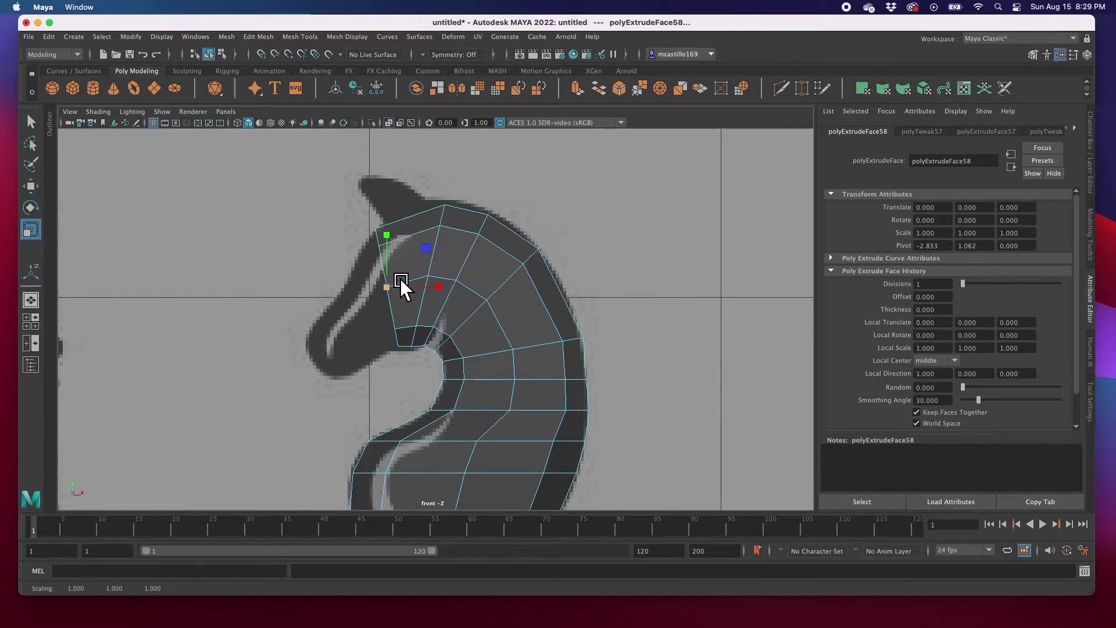
# Extrude the head's end faces down toward the muzzle, rotating and scaling them to span from the face outline to the jaw
pyautogui.press('w')
pyautogui.moveTo(395, 293); pyautogui.dragTo(378, 303)
pyautogui.hotkey('ctrl', 'e')
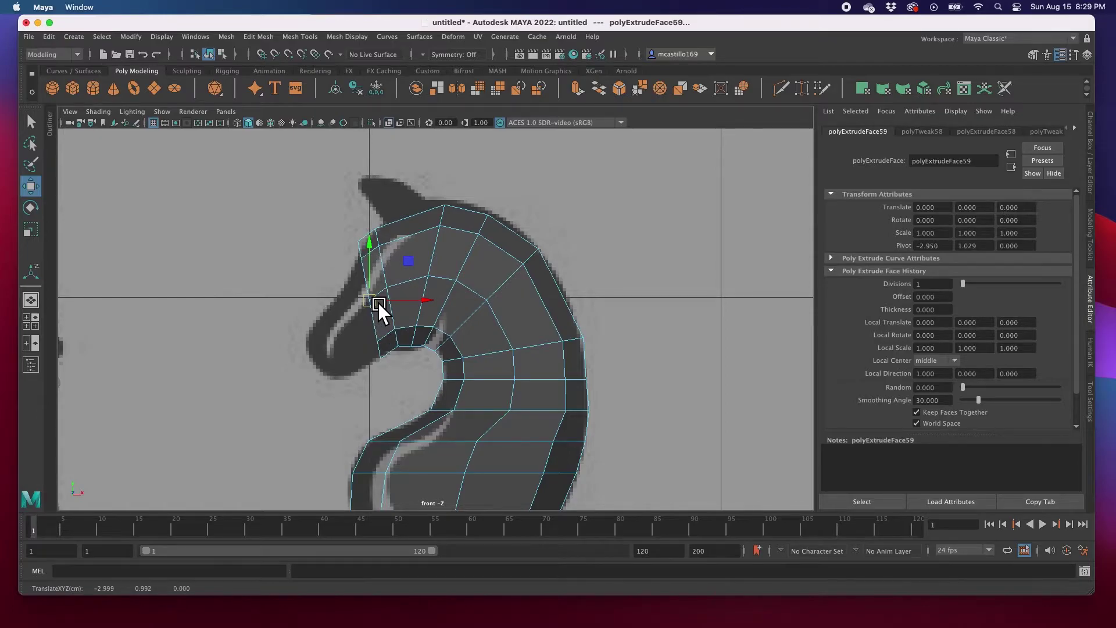
pyautogui.press('e')
pyautogui.moveTo(392, 257); pyautogui.dragTo(380, 315)
pyautogui.press('w')
pyautogui.press('r')
pyautogui.press('w')
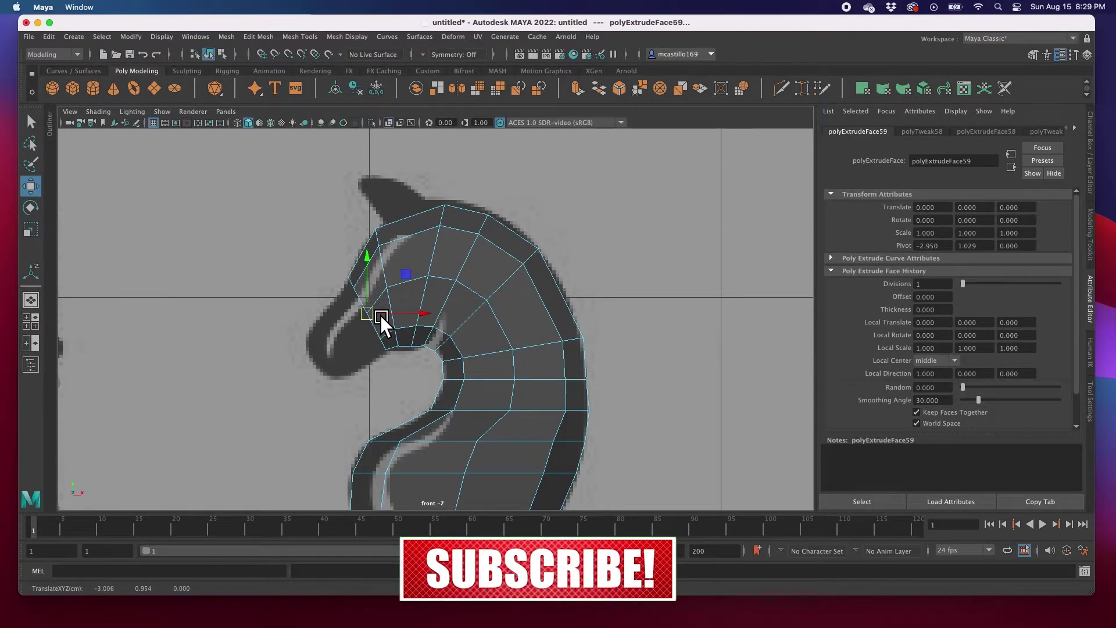
# Extrude the end faces along the upper muzzle, rotating and scaling them perpendicular to the nose direction
pyautogui.hotkey('ctrl', 'e')
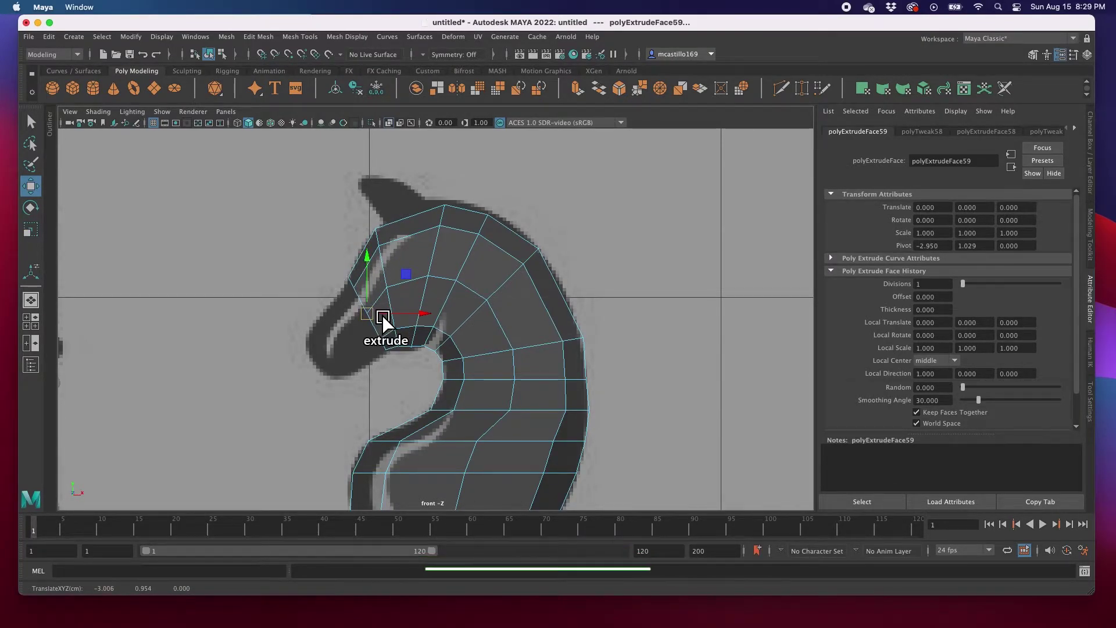
pyautogui.moveTo(378, 318); pyautogui.dragTo(360, 336)
pyautogui.hotkey('ctrl', 'e')
pyautogui.press('e')
pyautogui.moveTo(380, 290); pyautogui.dragTo(354, 336)
pyautogui.press('r')
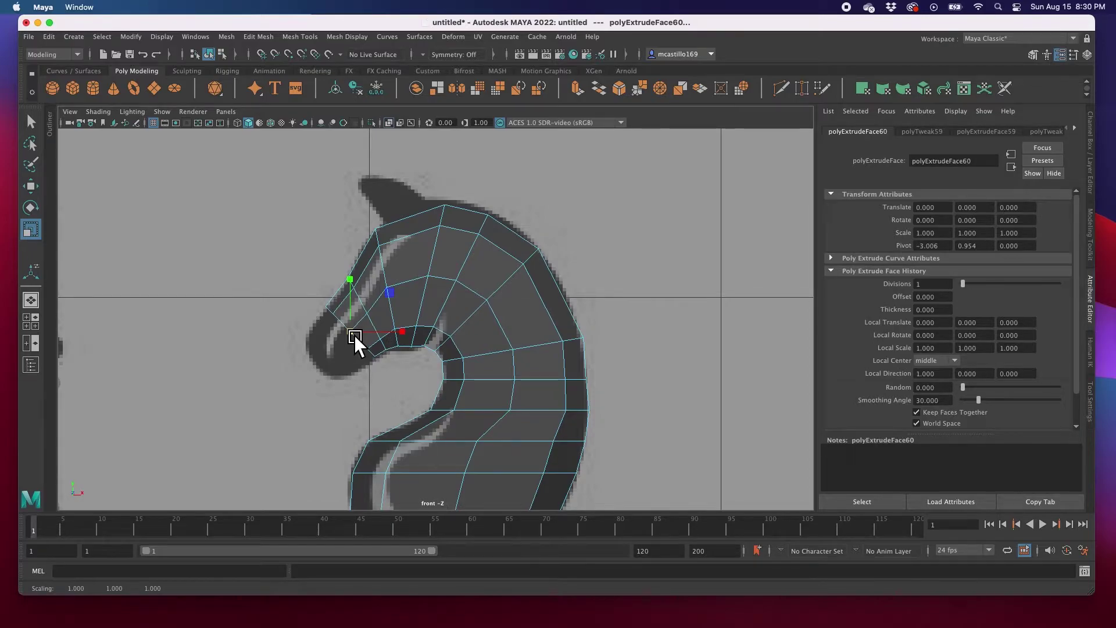
# Extrude the muzzle's end faces repeatedly to the tip of the nose, scaling them down to close in on its rounded outline
pyautogui.press('w')
pyautogui.keyDown('shift'); pyautogui.moveTo(356, 335); pyautogui.dragTo(363, 371); pyautogui.keyUp('shift')
pyautogui.press('e')
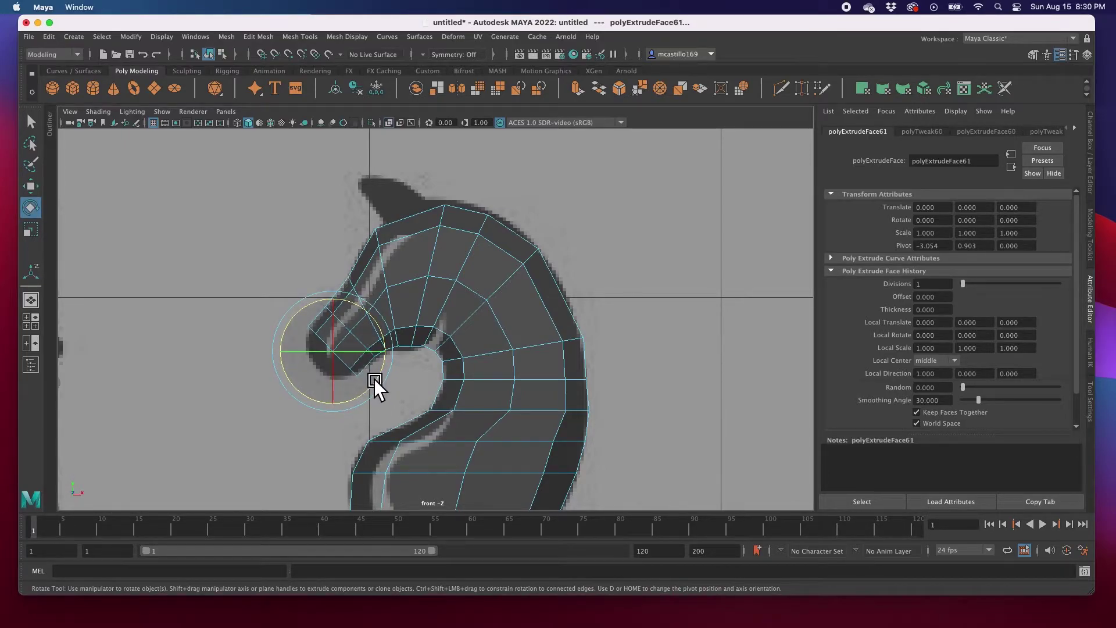
pyautogui.press('w')
pyautogui.keyDown('shift'); pyautogui.moveTo(345, 356); pyautogui.dragTo(312, 364); pyautogui.keyUp('shift')
pyautogui.press('r')
pyautogui.press('w')
pyautogui.press('r')
# Examine the extruded horse shape against the reference in the front view and from several angles in the perspective view
pyautogui.scroll(-6, 333, 356)
pyautogui.scroll(-2, 335, 354)
pyautogui.scroll(8, 335, 356)
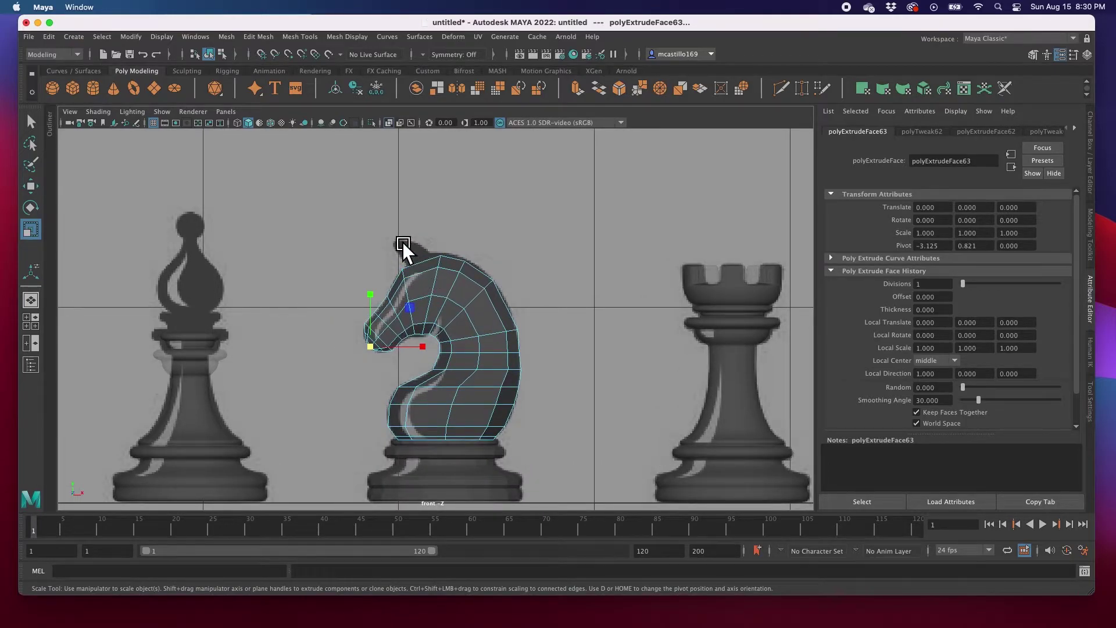
pyautogui.press('space')
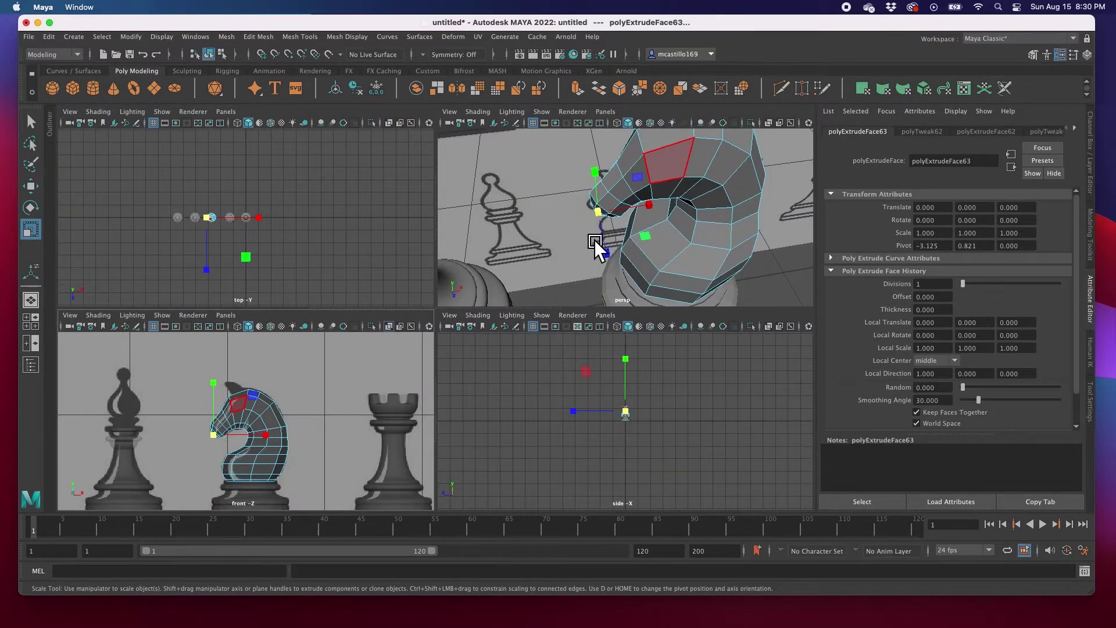
pyautogui.keyDown('alt'); pyautogui.moveTo(591, 240); pyautogui.dragTo(617, 228); pyautogui.keyUp('alt')
pyautogui.press('space')
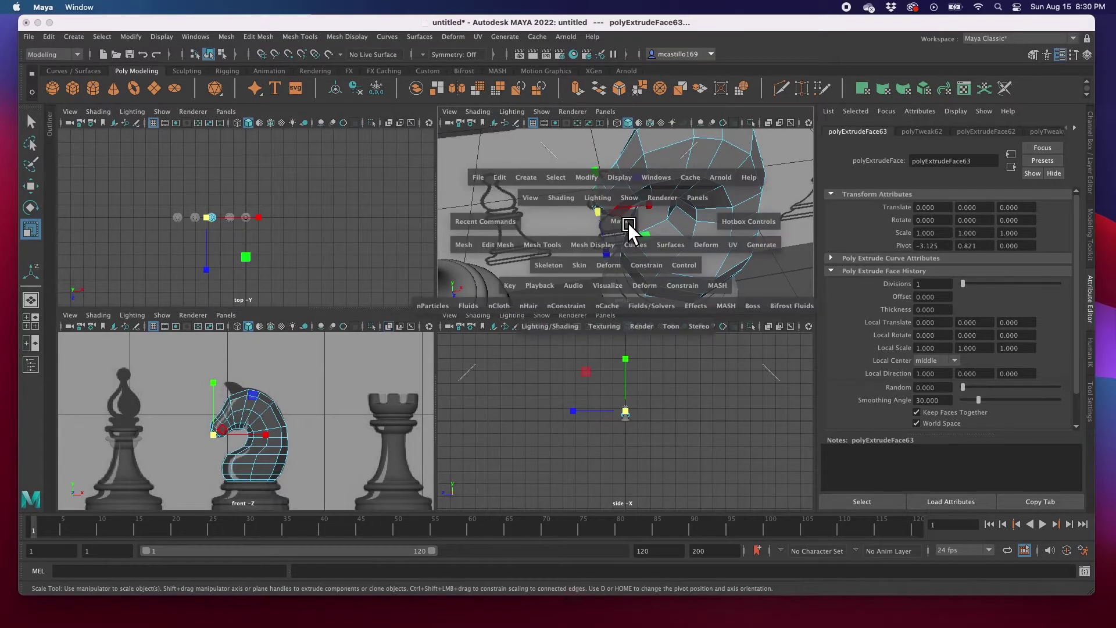
pyautogui.scroll(5, 558, 302)
pyautogui.scroll(-5, 556, 303)
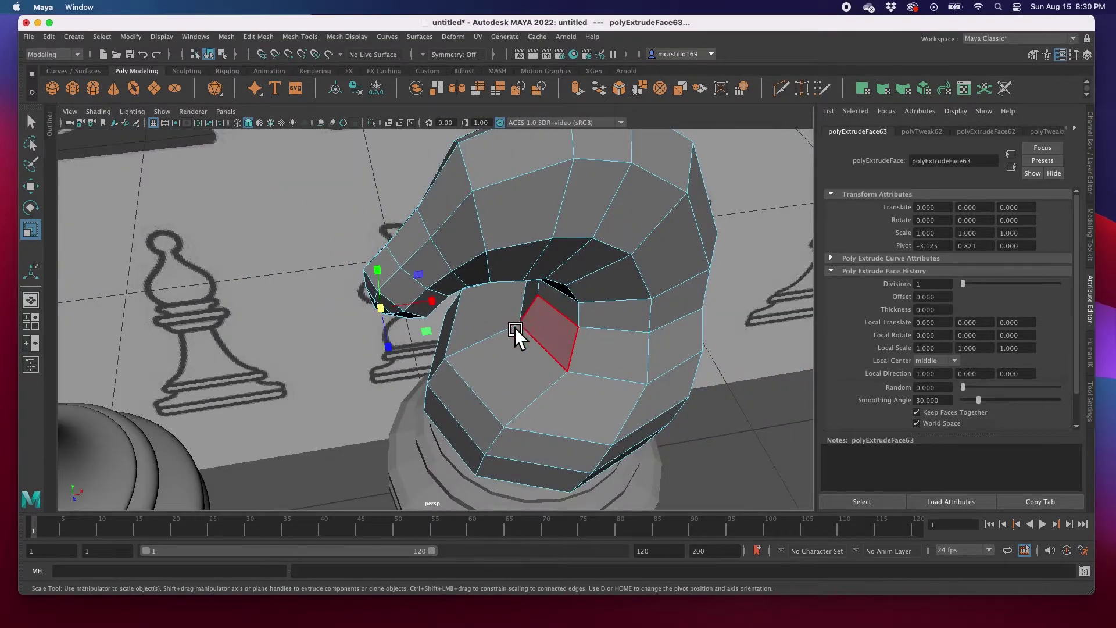
pyautogui.keyDown('alt'); pyautogui.moveTo(498, 350); pyautogui.dragTo(647, 272); pyautogui.keyUp('alt')
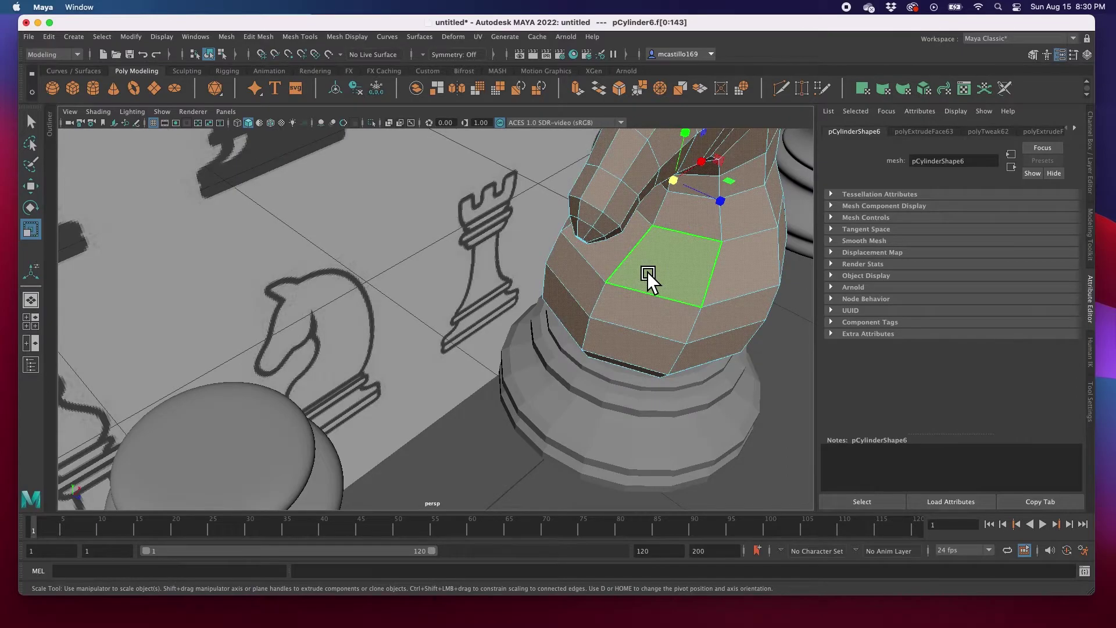
# Select the four cheek faces on each side of the horse's head and scale them outward across its width by about 1.18
pyautogui.press('f')
pyautogui.keyDown('ctrl'); pyautogui.moveTo(435, 377); pyautogui.dragTo(539, 369); pyautogui.keyUp('ctrl')
pyautogui.moveTo(419, 417)
pyautogui.keyDown('alt'); pyautogui.mouseDown()
pyautogui.moveTo(498, 391)
pyautogui.moveTo(489, 362)
pyautogui.moveTo(404, 386)
pyautogui.moveTo(504, 401)
pyautogui.moveTo(472, 399)
pyautogui.moveTo(481, 409)
pyautogui.moveTo(496, 382)
pyautogui.moveTo(609, 384)
pyautogui.moveTo(415, 400)
pyautogui.mouseUp(); pyautogui.keyUp('alt')
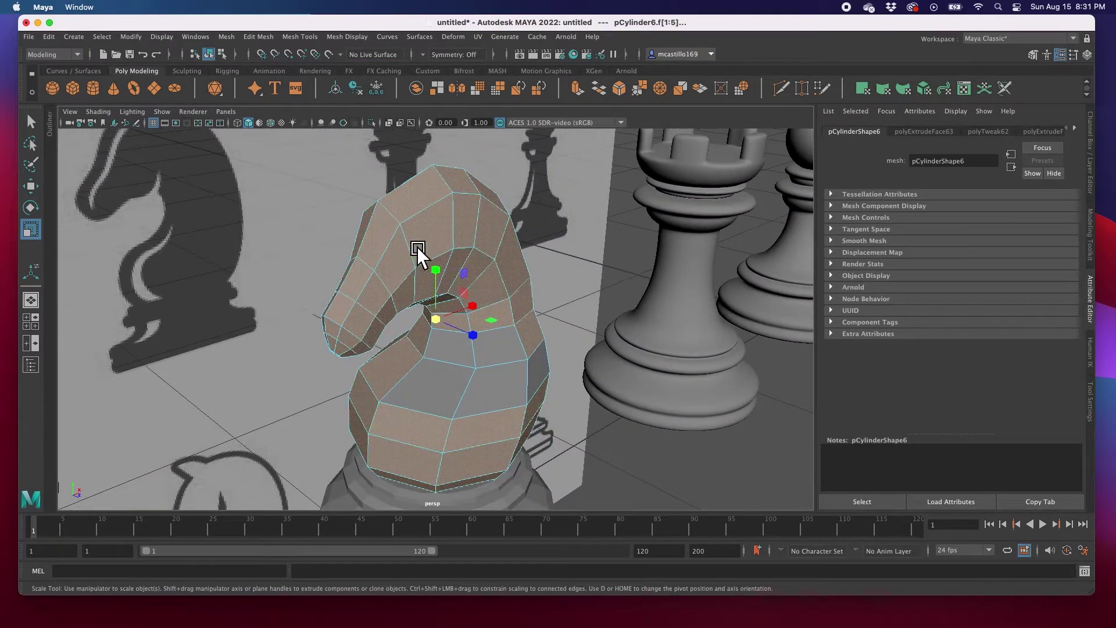
pyautogui.moveTo(436, 250)
pyautogui.mouseDown(button='right')
pyautogui.moveTo(444, 283)
pyautogui.moveTo(449, 243)
pyautogui.mouseUp(button='right')
pyautogui.click(448, 242)
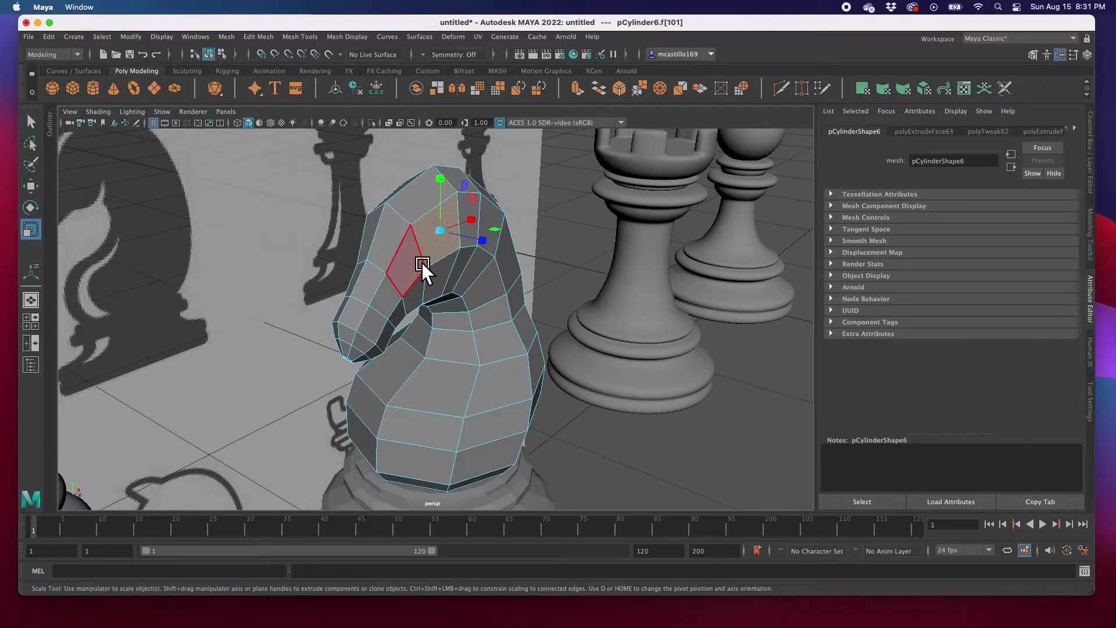
pyautogui.keyDown('shift'); pyautogui.click(440, 275); pyautogui.keyUp('shift')
pyautogui.keyDown('shift'); pyautogui.moveTo(441, 276); pyautogui.dragTo(461, 273, button='right'); pyautogui.keyUp('shift')
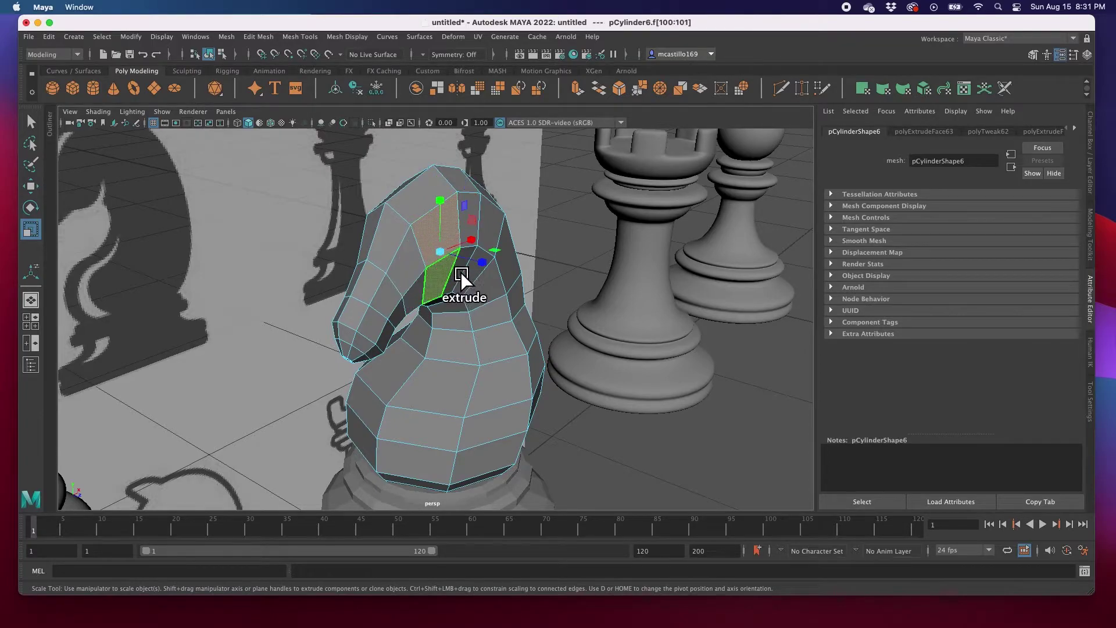
pyautogui.keyDown('shift'); pyautogui.click(472, 232); pyautogui.keyUp('shift')
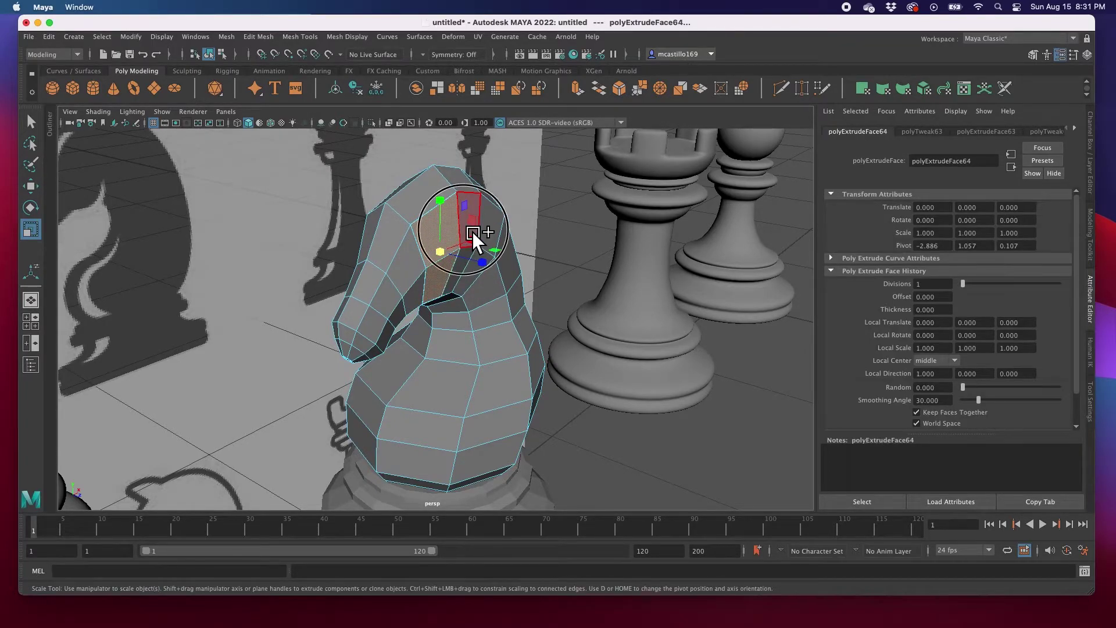
pyautogui.keyDown('shift'); pyautogui.click(470, 273); pyautogui.keyUp('shift')
pyautogui.keyDown('alt'); pyautogui.moveTo(418, 277); pyautogui.dragTo(529, 273); pyautogui.keyUp('alt')
pyautogui.click(411, 231)
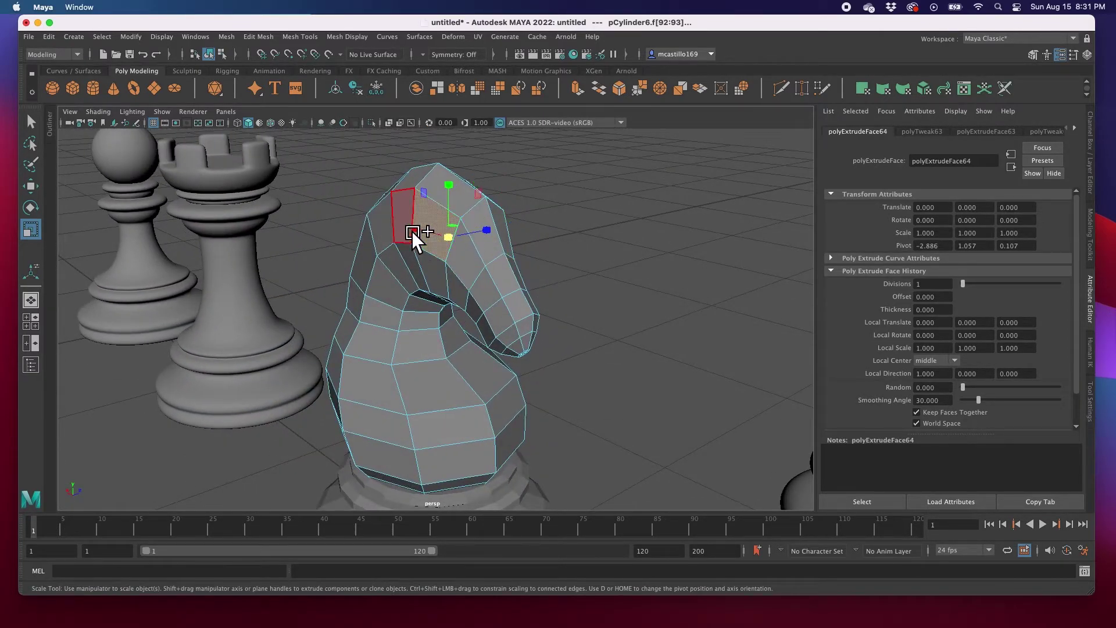
pyautogui.keyDown('shift'); pyautogui.click(429, 266); pyautogui.keyUp('shift')
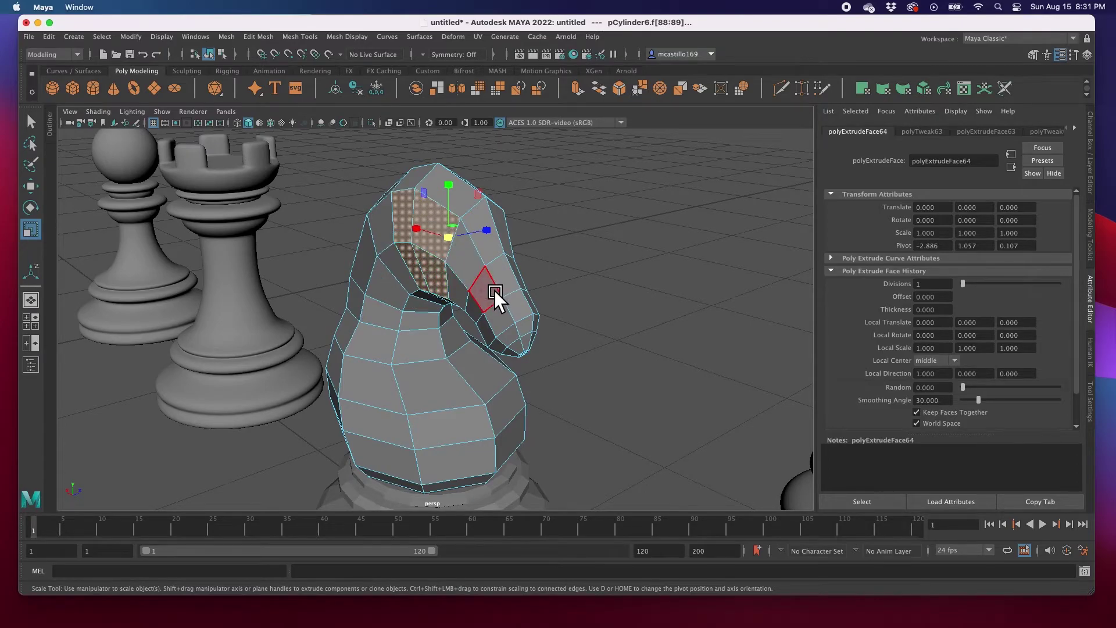
pyautogui.keyDown('alt'); pyautogui.moveTo(495, 290); pyautogui.dragTo(433, 287); pyautogui.keyUp('alt')
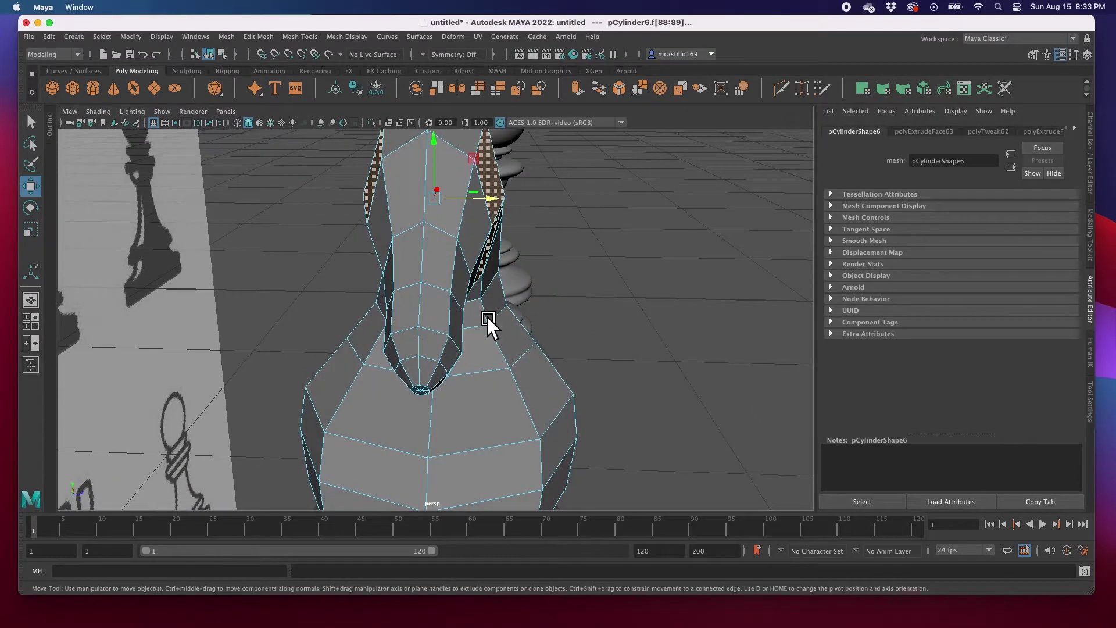
pyautogui.press('r')
pyautogui.moveTo(497, 202); pyautogui.dragTo(505, 202)
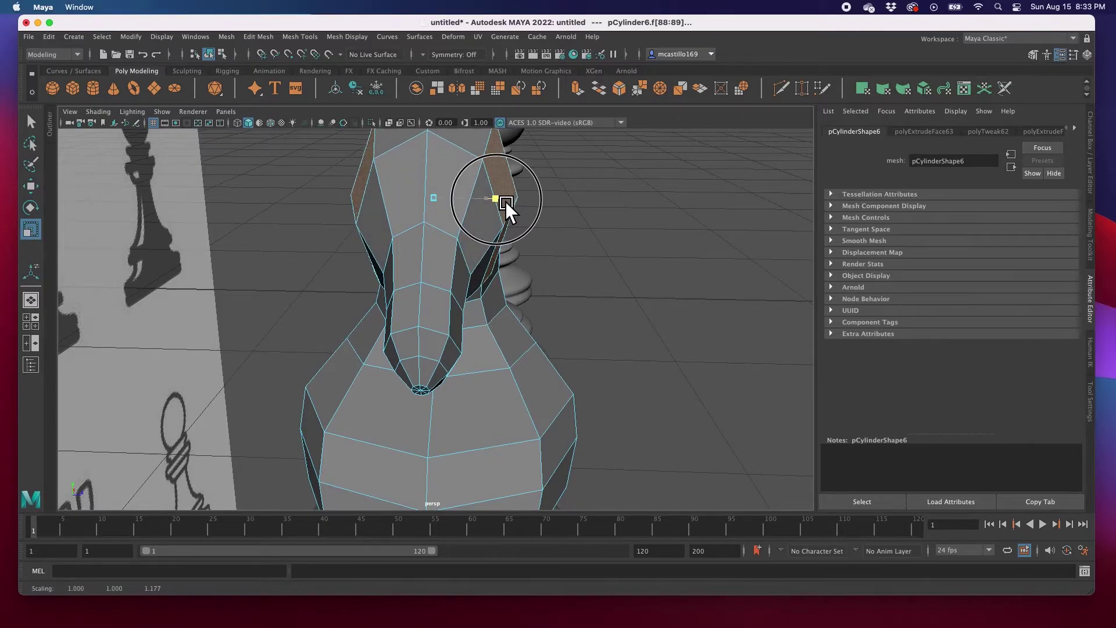
pyautogui.click(460, 219)
# Select the side faces of the muzzle and jaw on each side and move them outward to widen the muzzle
pyautogui.keyDown('alt'); pyautogui.moveTo(480, 267); pyautogui.dragTo(481, 306); pyautogui.keyUp('alt')
pyautogui.click(373, 280)
pyautogui.press('w')
pyautogui.click(399, 305)
pyautogui.keyDown('shift'); pyautogui.click(404, 321); pyautogui.keyUp('shift')
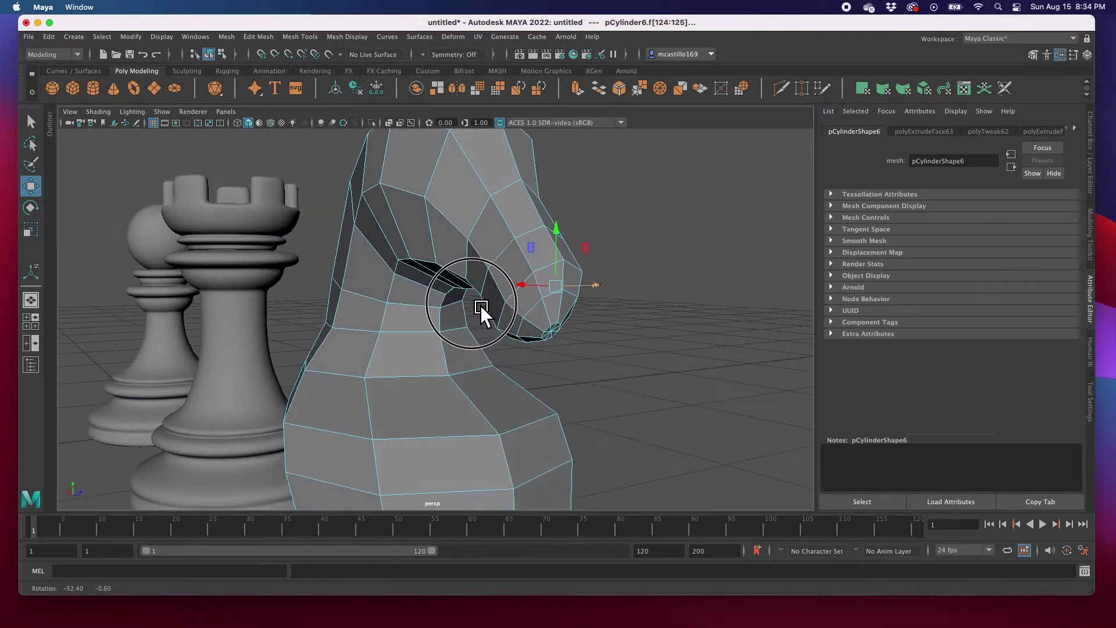
pyautogui.click(519, 281)
pyautogui.keyDown('shift'); pyautogui.click(492, 302); pyautogui.keyUp('shift')
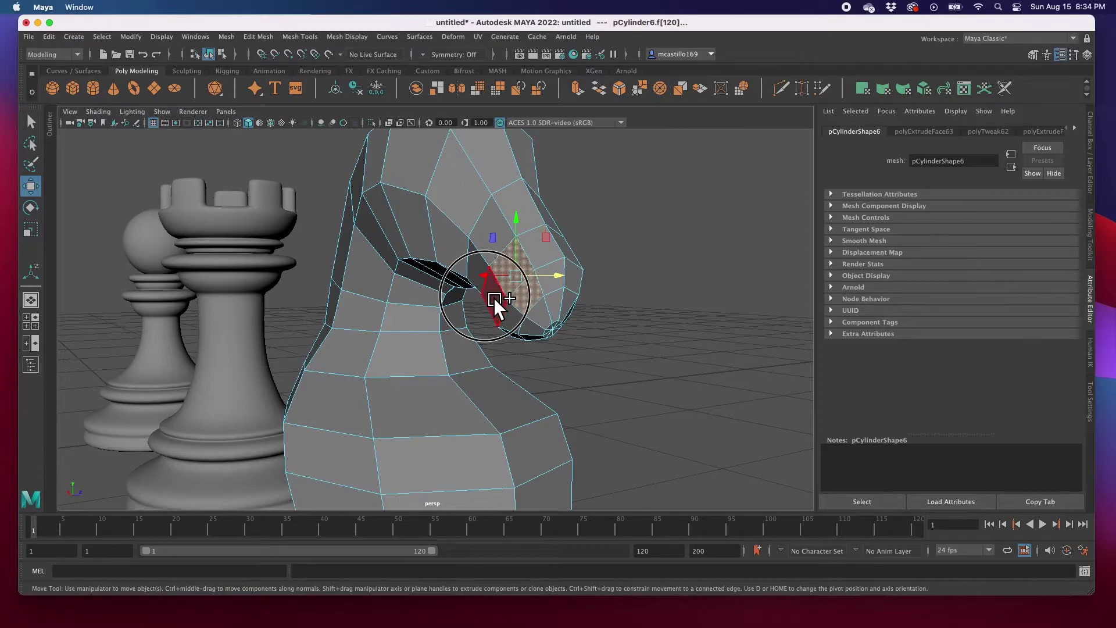
pyautogui.keyDown('shift'); pyautogui.click(503, 312); pyautogui.keyUp('shift')
pyautogui.keyDown('alt'); pyautogui.moveTo(544, 341); pyautogui.dragTo(474, 308); pyautogui.keyUp('alt')
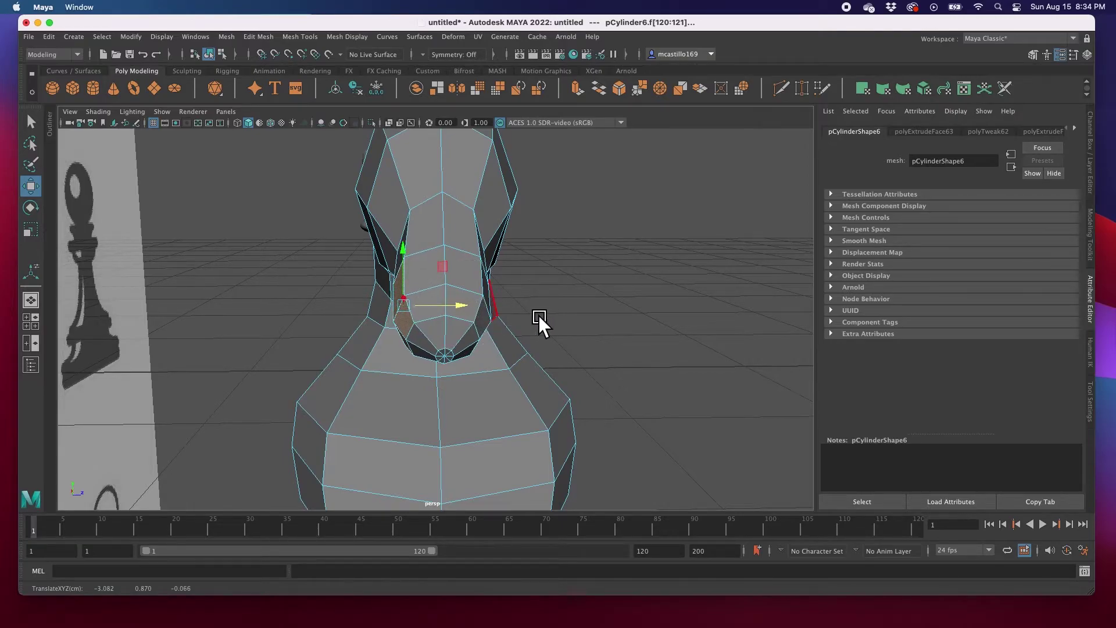
pyautogui.click(535, 315)
# Extrude the two faces on top of the head for the ears, scaled to 0.533, with Keep Faces Together off
pyautogui.keyDown('alt'); pyautogui.moveTo(561, 315); pyautogui.dragTo(448, 257); pyautogui.keyUp('alt')
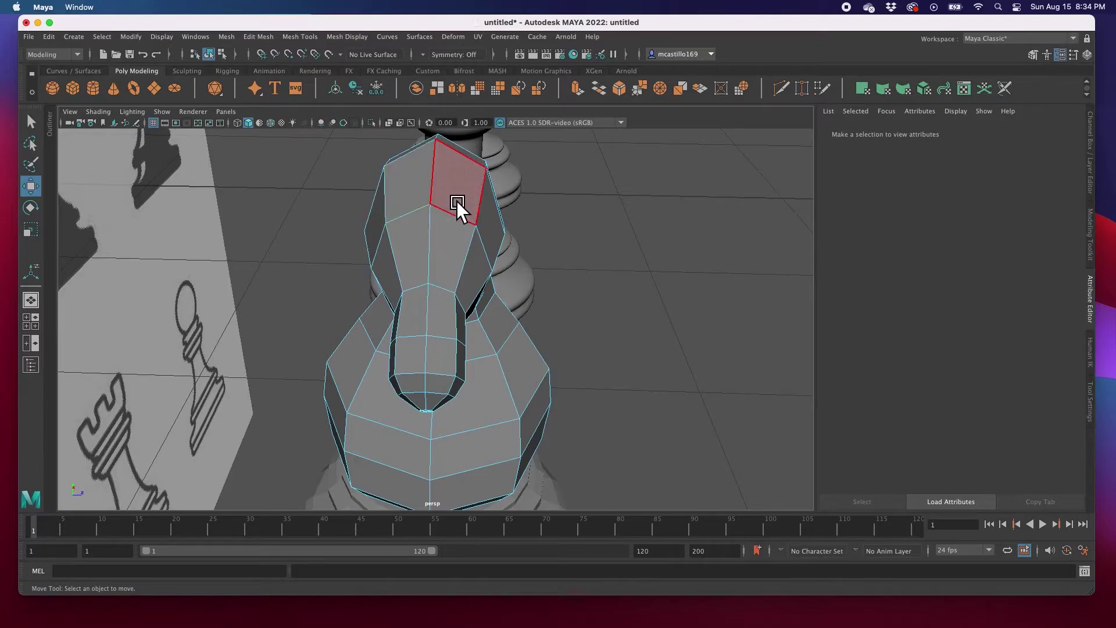
pyautogui.press('space')
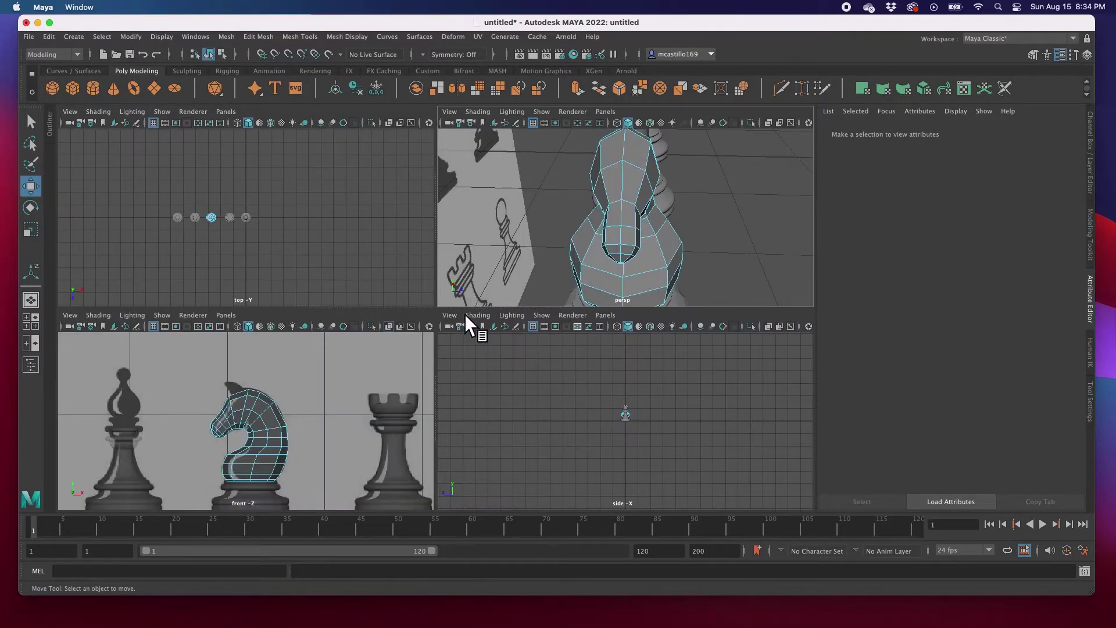
pyautogui.scroll(3, 278, 453)
pyautogui.click(246, 374)
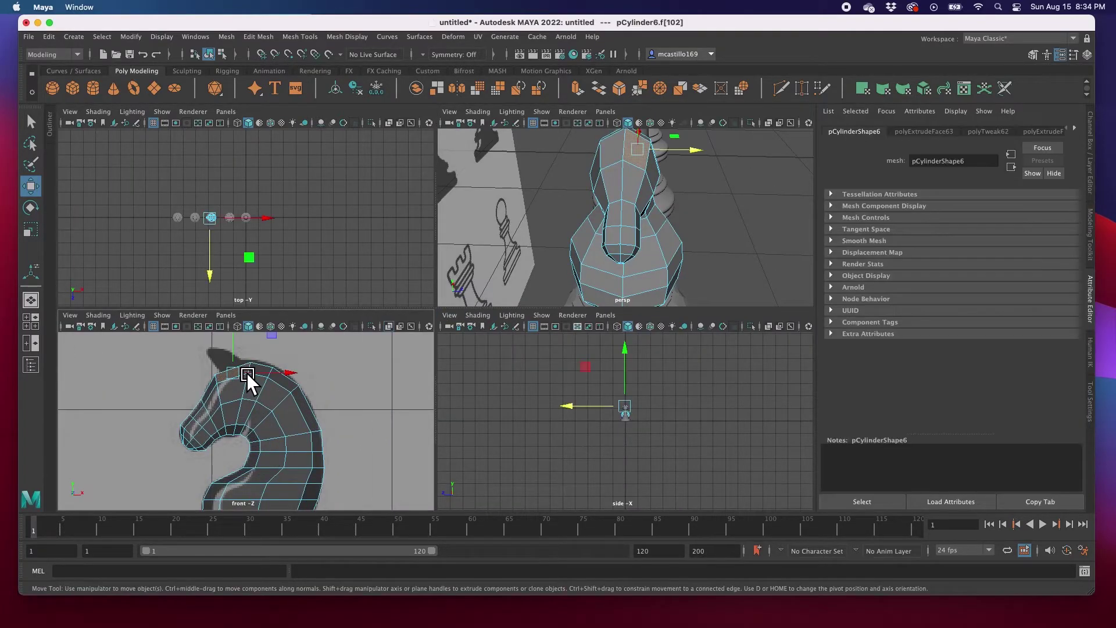
pyautogui.keyDown('shift'); pyautogui.click(614, 174); pyautogui.keyUp('shift')
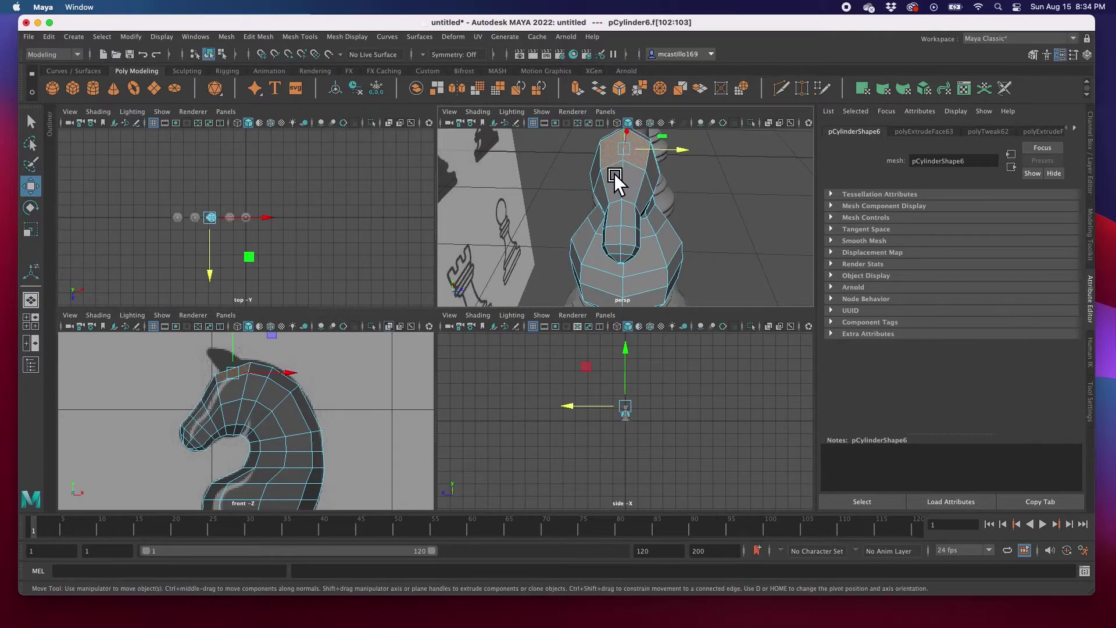
pyautogui.press('space')
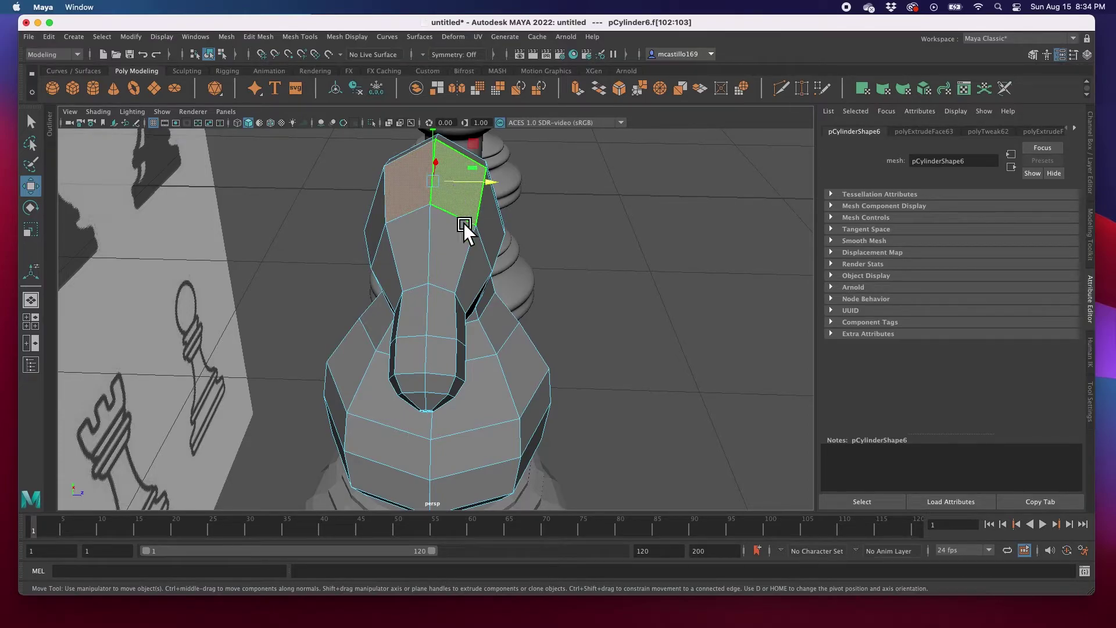
pyautogui.hotkey('ctrl', 'e')
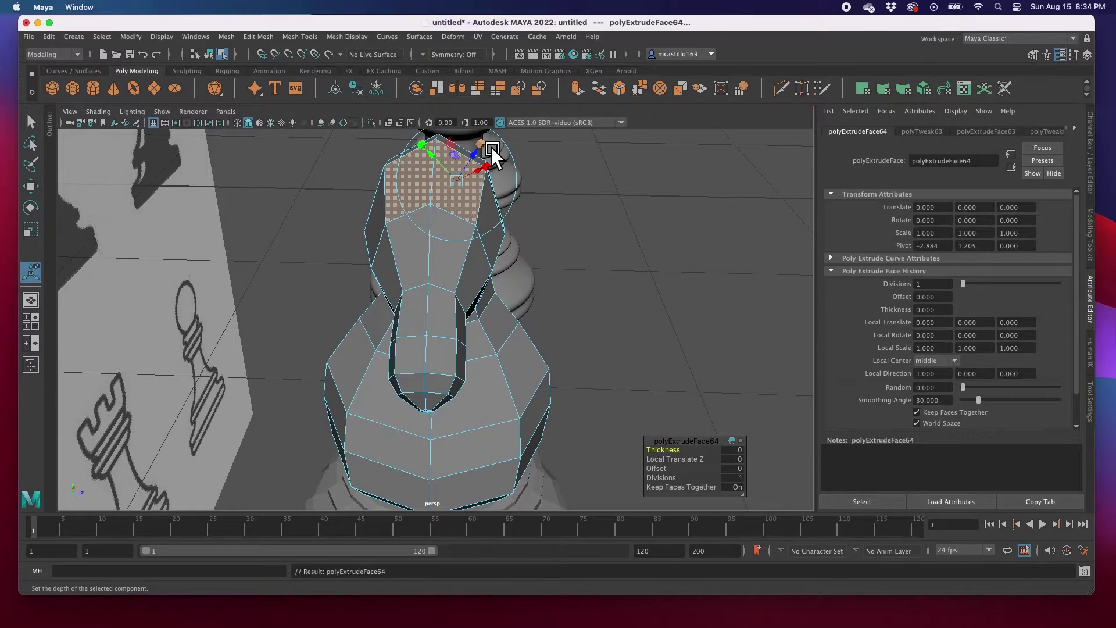
pyautogui.moveTo(491, 148); pyautogui.dragTo(462, 196)
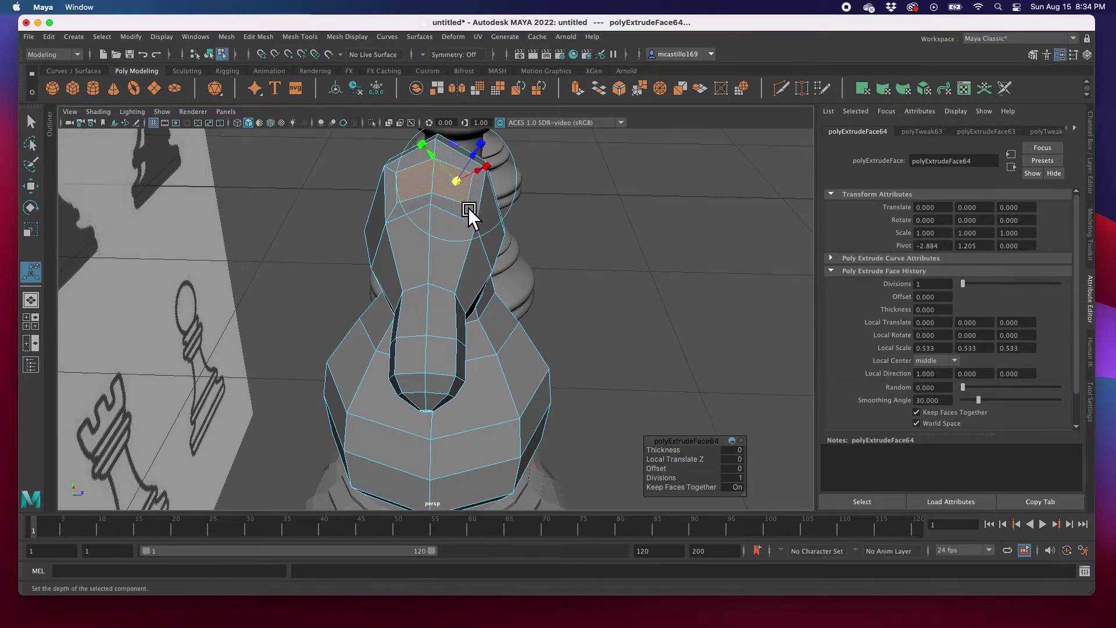
pyautogui.click(744, 489)
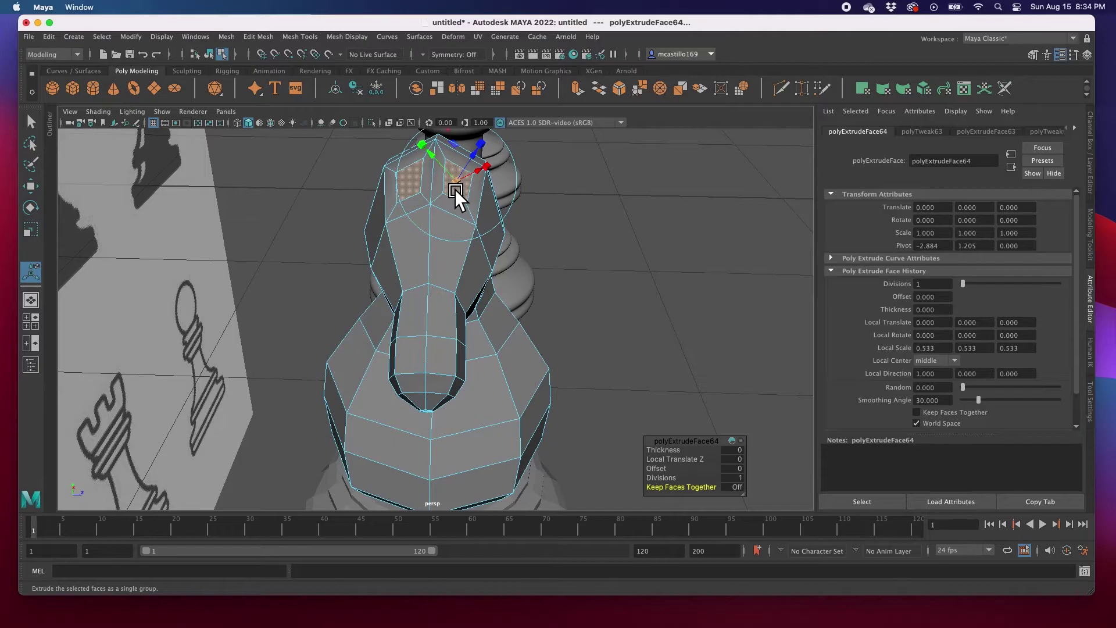
# Extrude both ear faces outward about 0.061, and move and rotate them to follow the reference ear in the front view
pyautogui.hotkey('ctrl', 'e')
pyautogui.moveTo(481, 164); pyautogui.dragTo(498, 137)
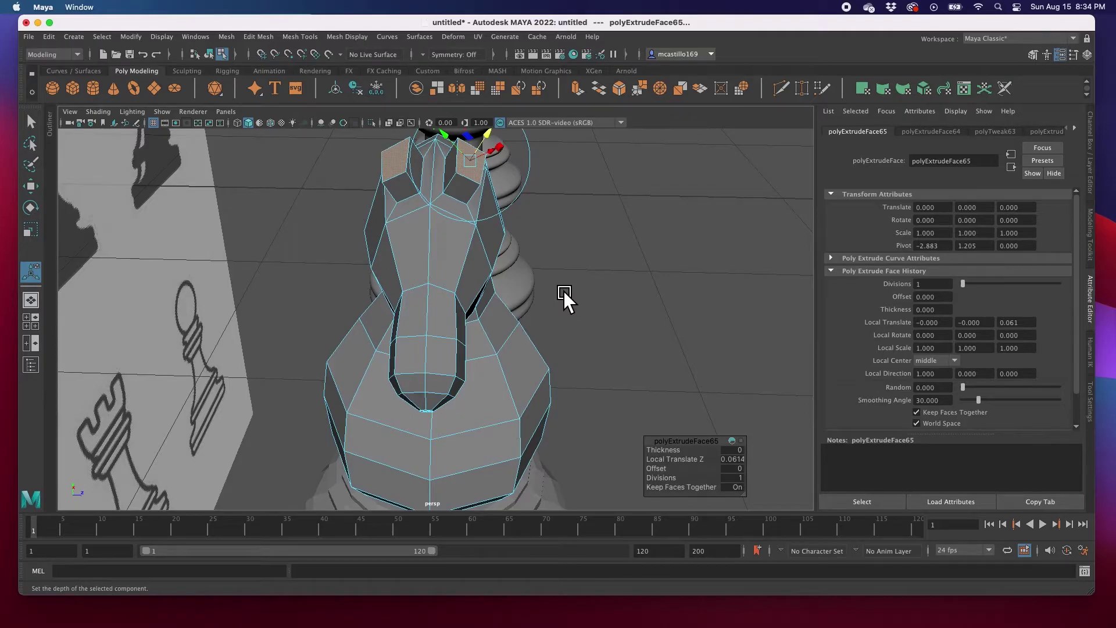
pyautogui.press('space')
pyautogui.press('space')
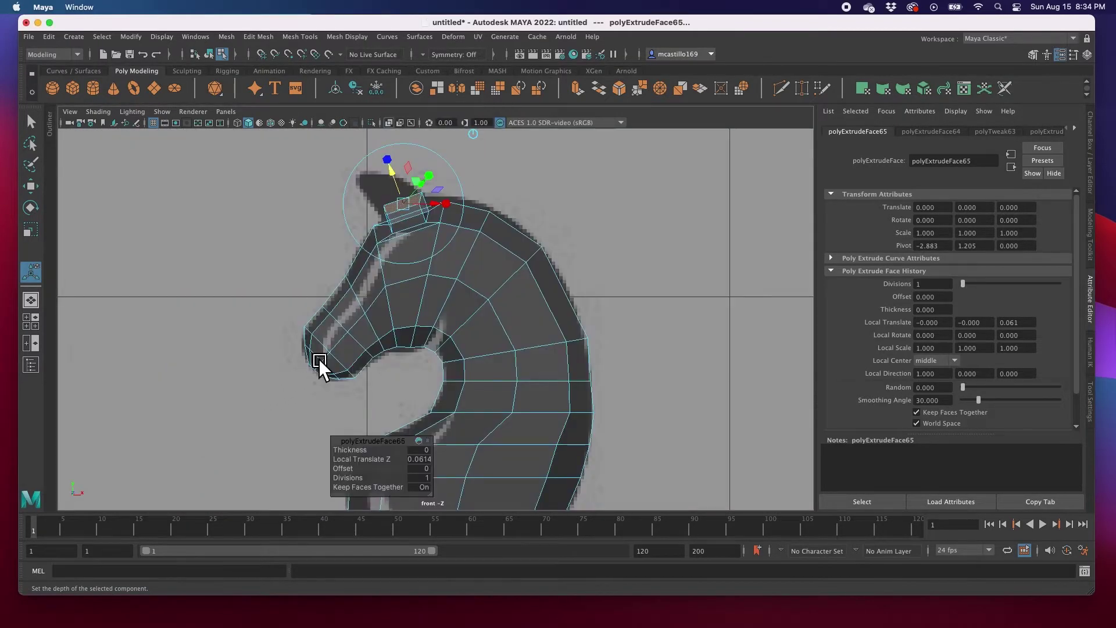
pyautogui.press('w')
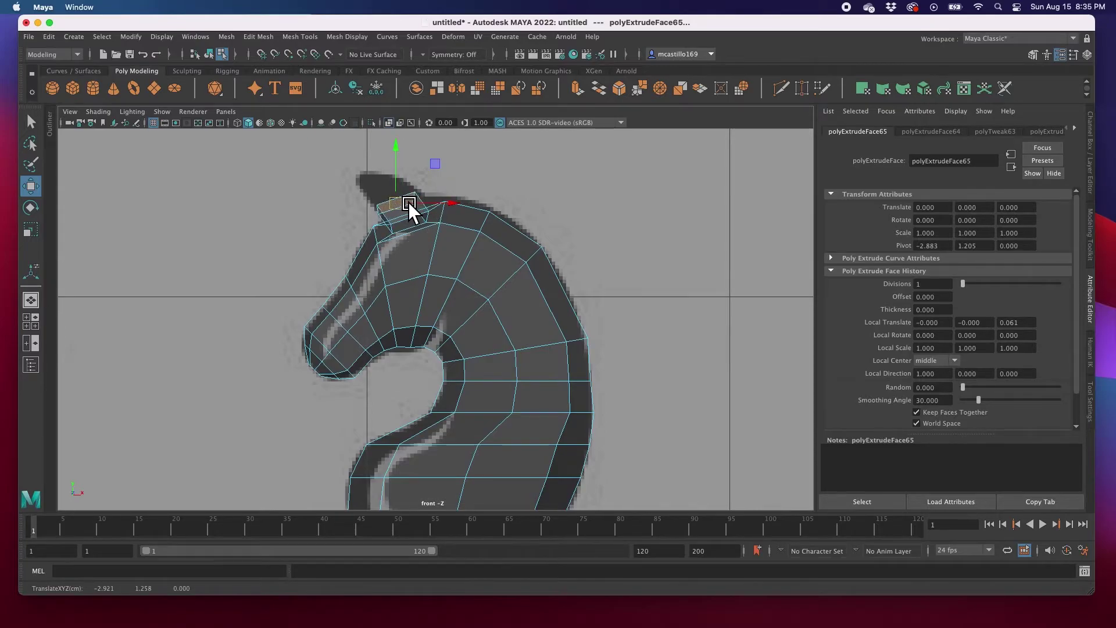
pyautogui.press('e')
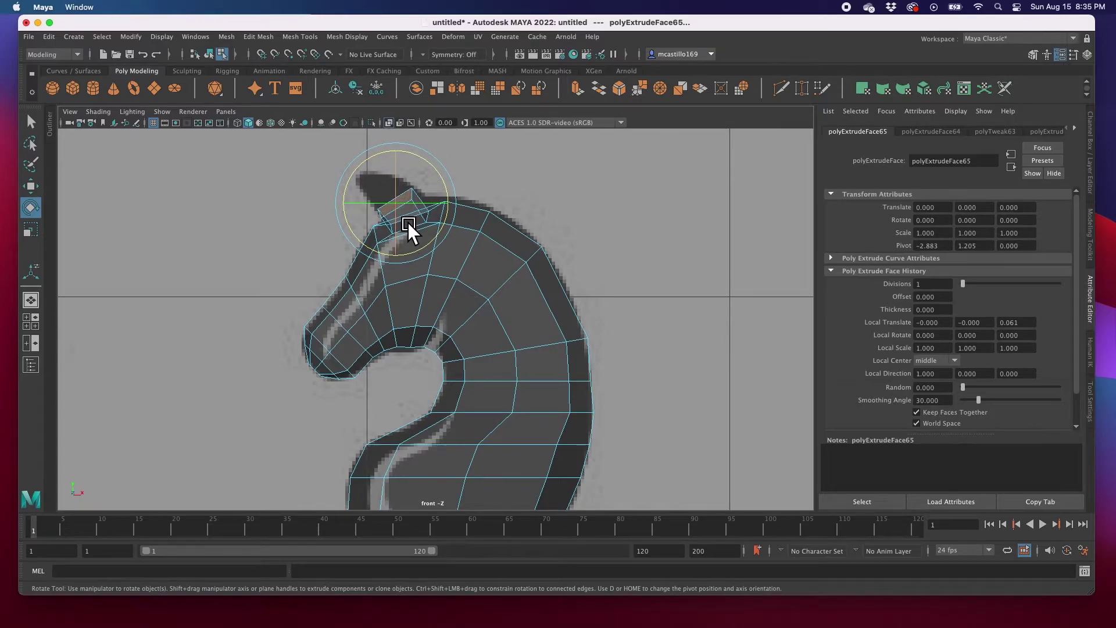
pyautogui.press('w')
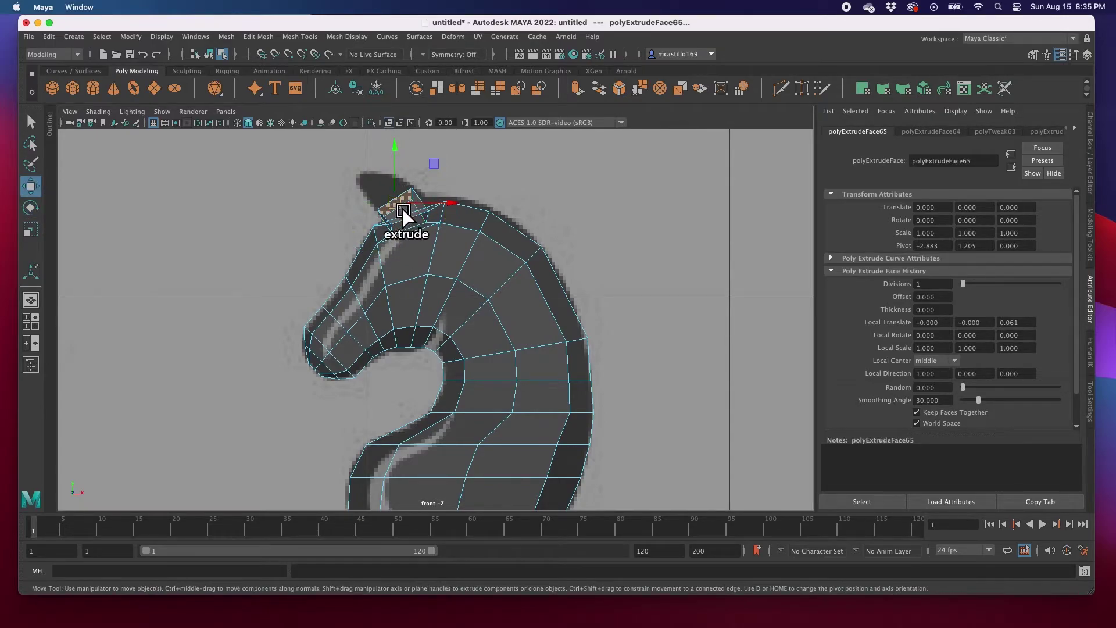
# Extrude the ear faces again toward the reference ear's tip and scale the new end faces down to about 0.48
pyautogui.keyDown('shift'); pyautogui.moveTo(402, 209); pyautogui.dragTo(382, 196); pyautogui.keyUp('shift')
pyautogui.press('r')
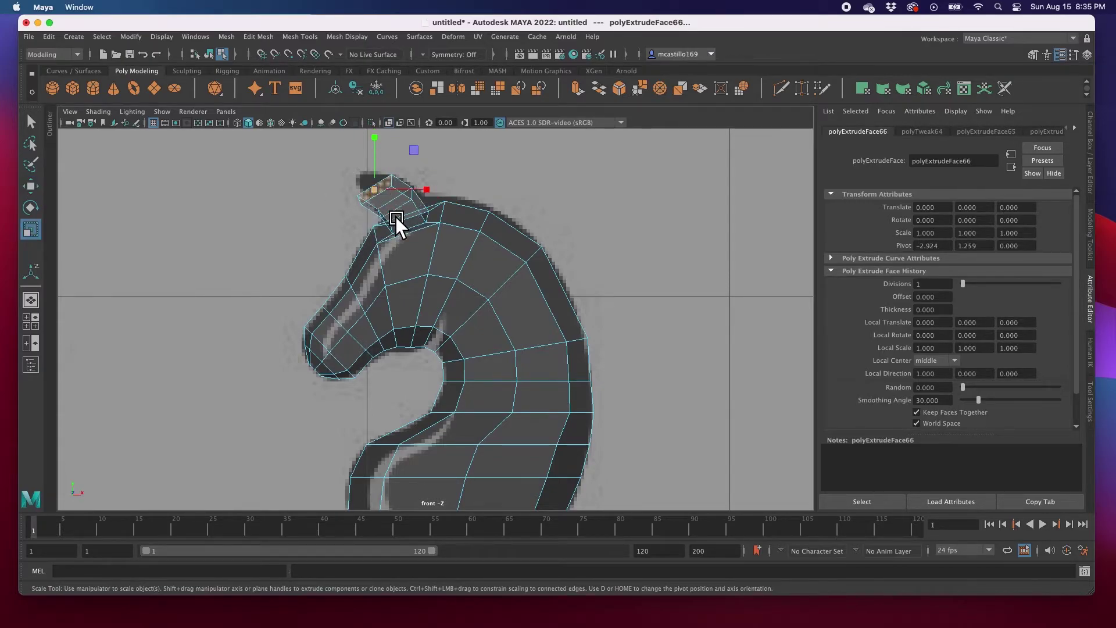
pyautogui.scroll(-6, 450, 255)
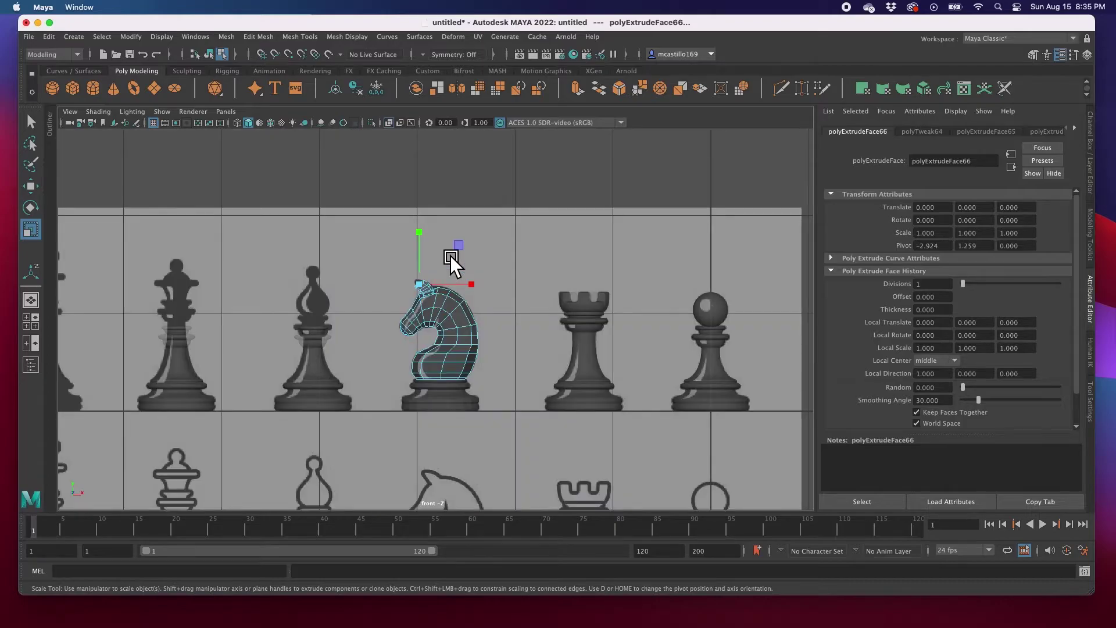
pyautogui.press('space')
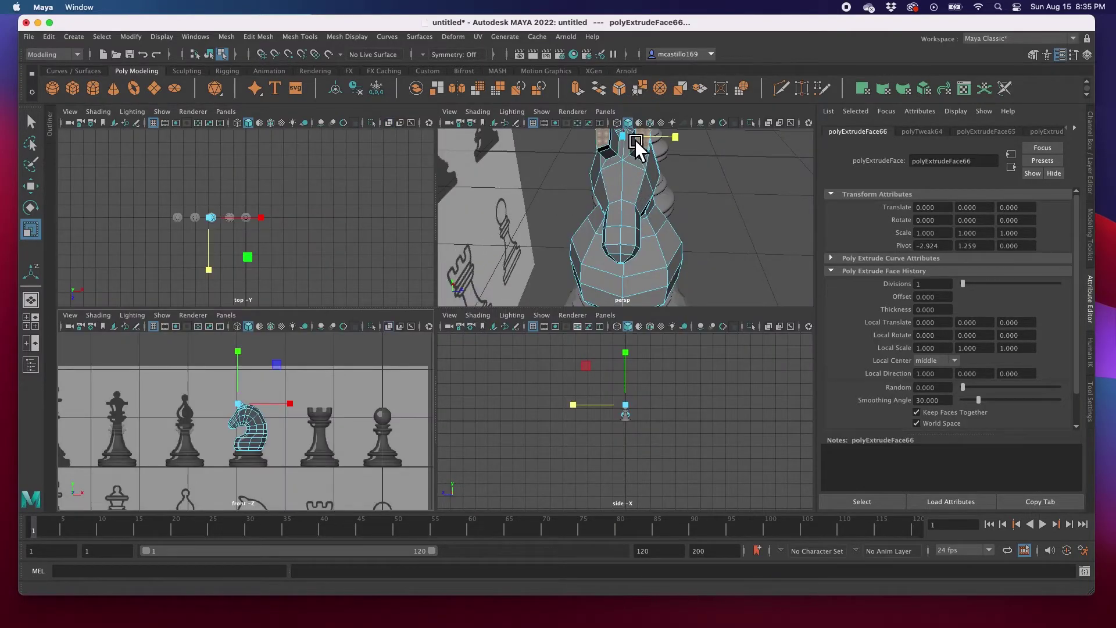
pyautogui.moveTo(632, 198)
pyautogui.keyDown('alt'); pyautogui.mouseDown()
pyautogui.moveTo(640, 234)
pyautogui.moveTo(628, 198)
pyautogui.mouseUp(); pyautogui.keyUp('alt')
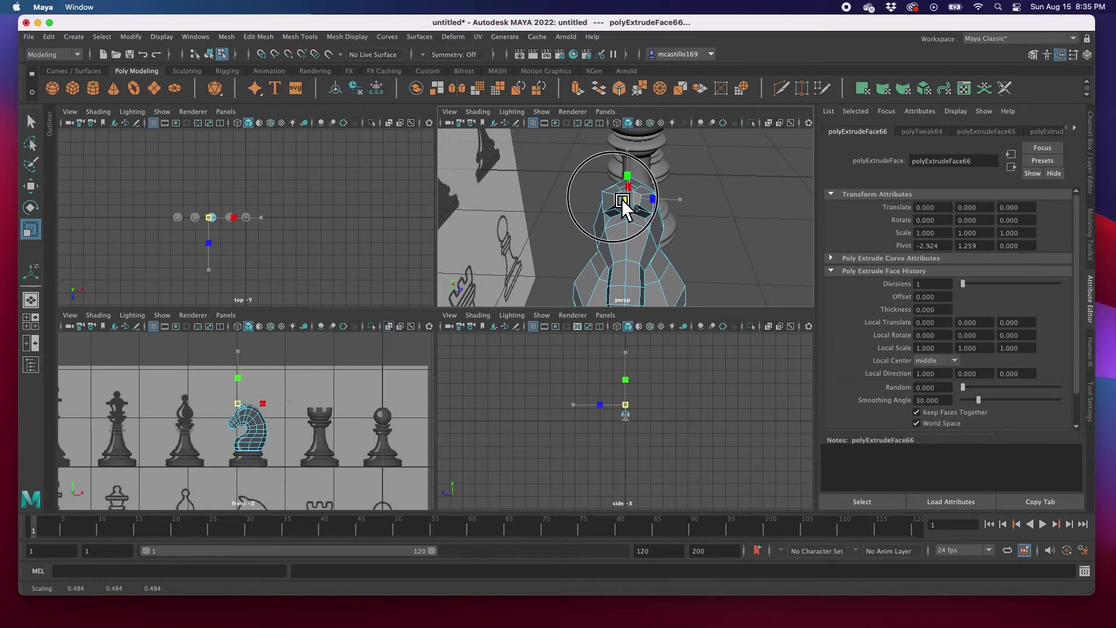
# Move each ear's tip face outward, away from the centre of the head
pyautogui.press('w')
pyautogui.click(681, 217)
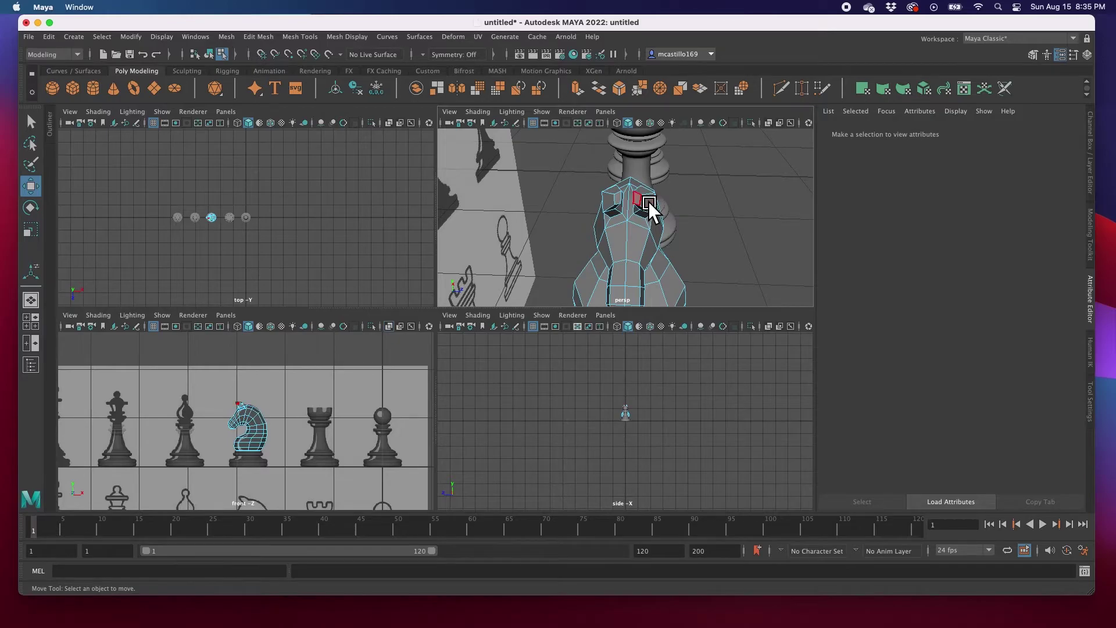
pyautogui.click(648, 202)
pyautogui.moveTo(682, 205); pyautogui.dragTo(696, 203)
pyautogui.click(627, 200)
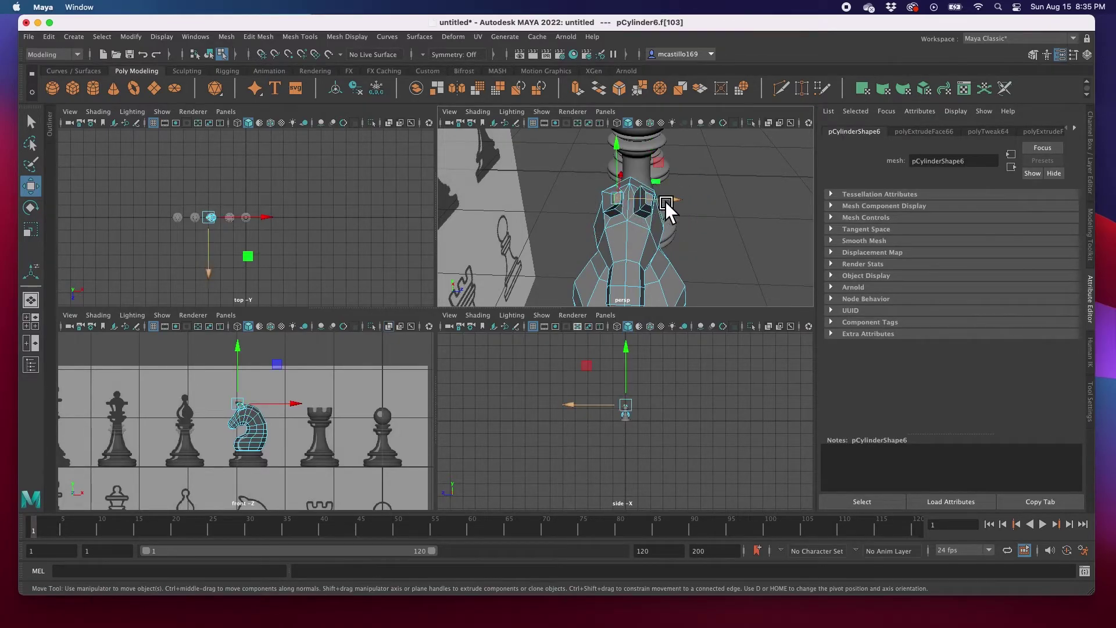
pyautogui.click(732, 232)
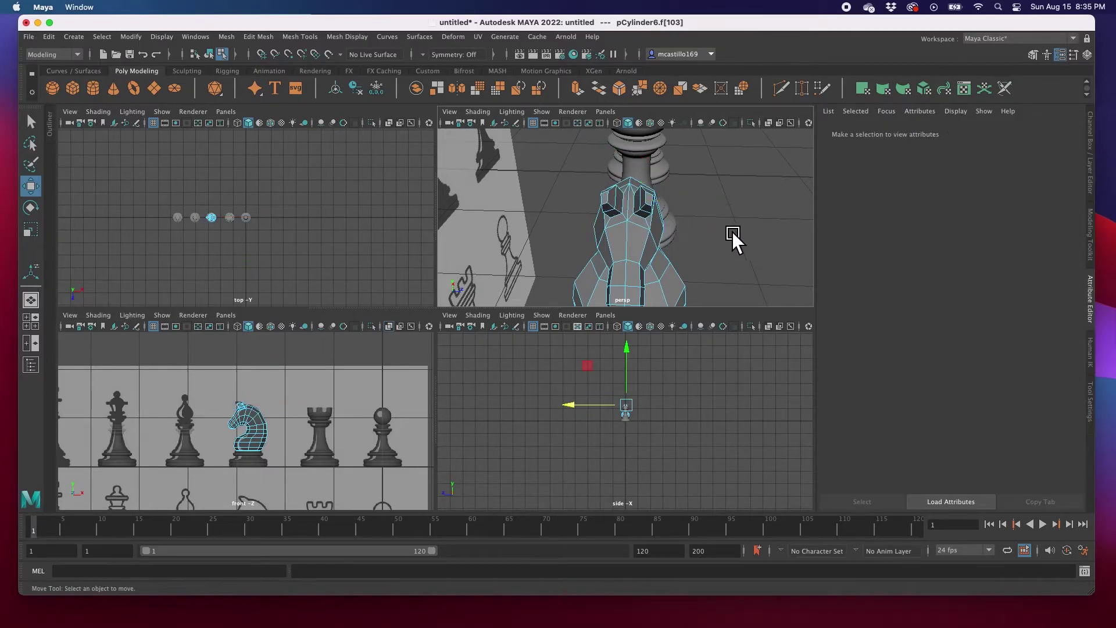
# Switch the horse mesh back to object selection in the front view and turn on its smooth mesh preview
pyautogui.press('space')
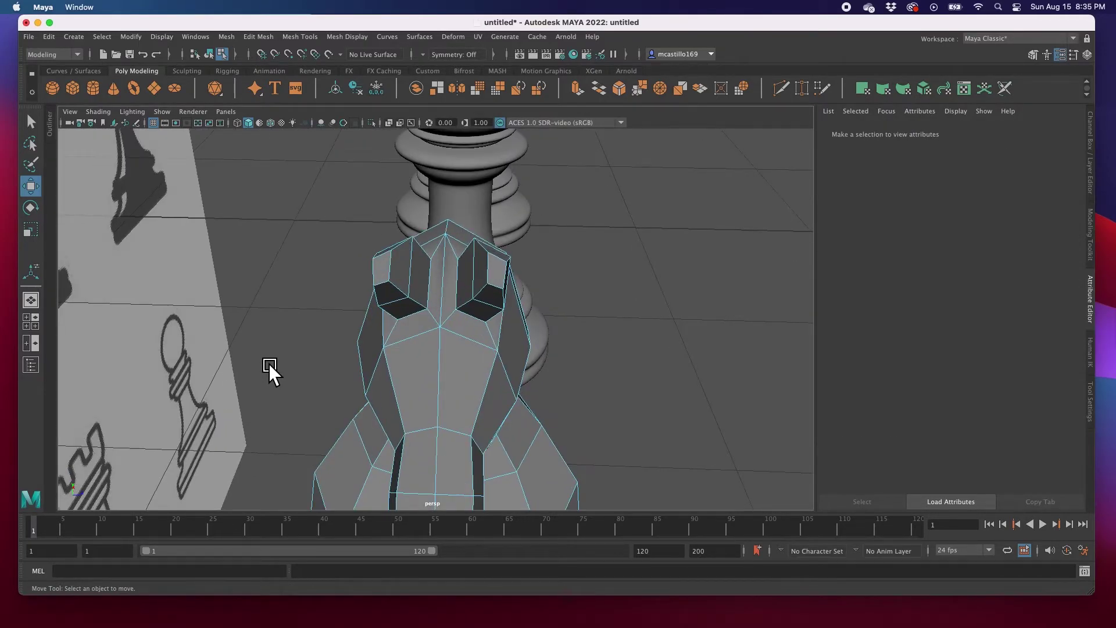
pyautogui.press('space')
pyautogui.press('space')
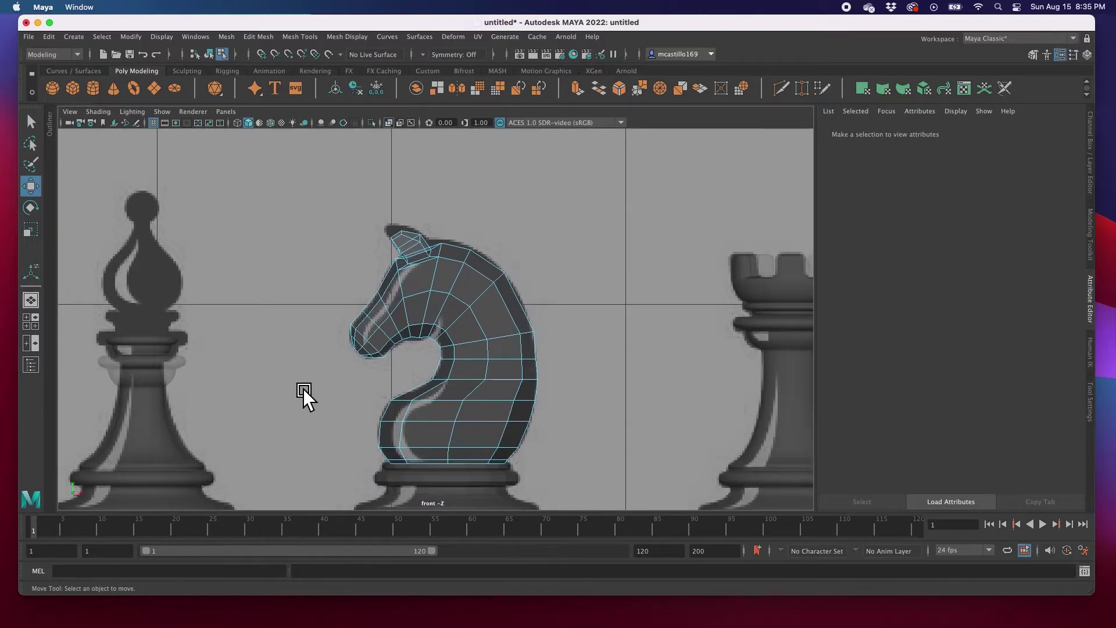
pyautogui.scroll(2, 304, 389)
pyautogui.moveTo(482, 282); pyautogui.dragTo(520, 286, button='right')
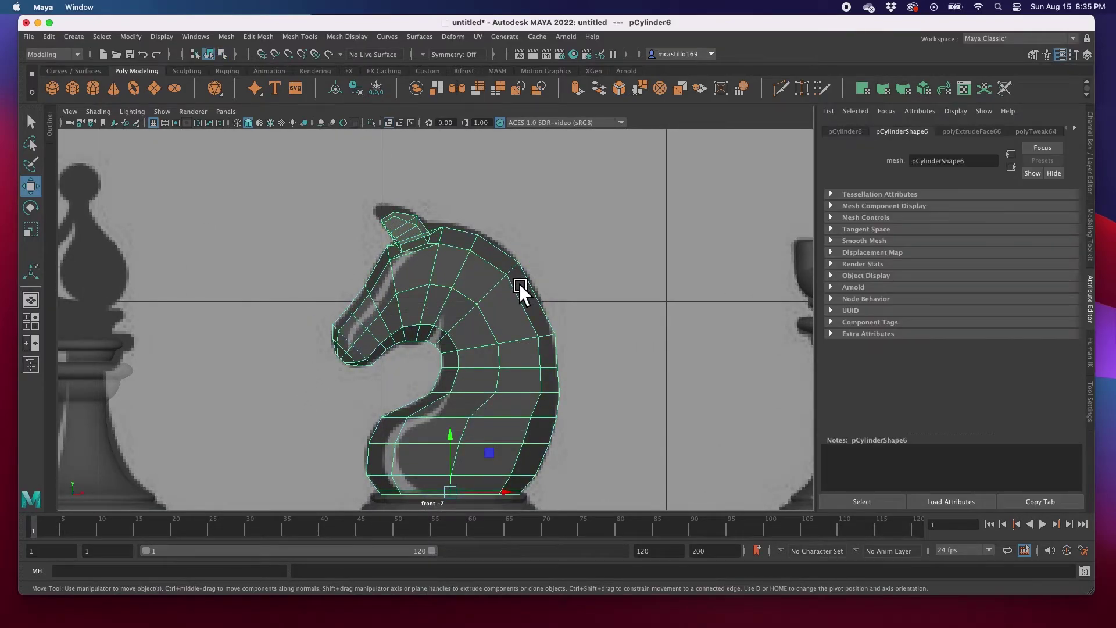
pyautogui.press('3')
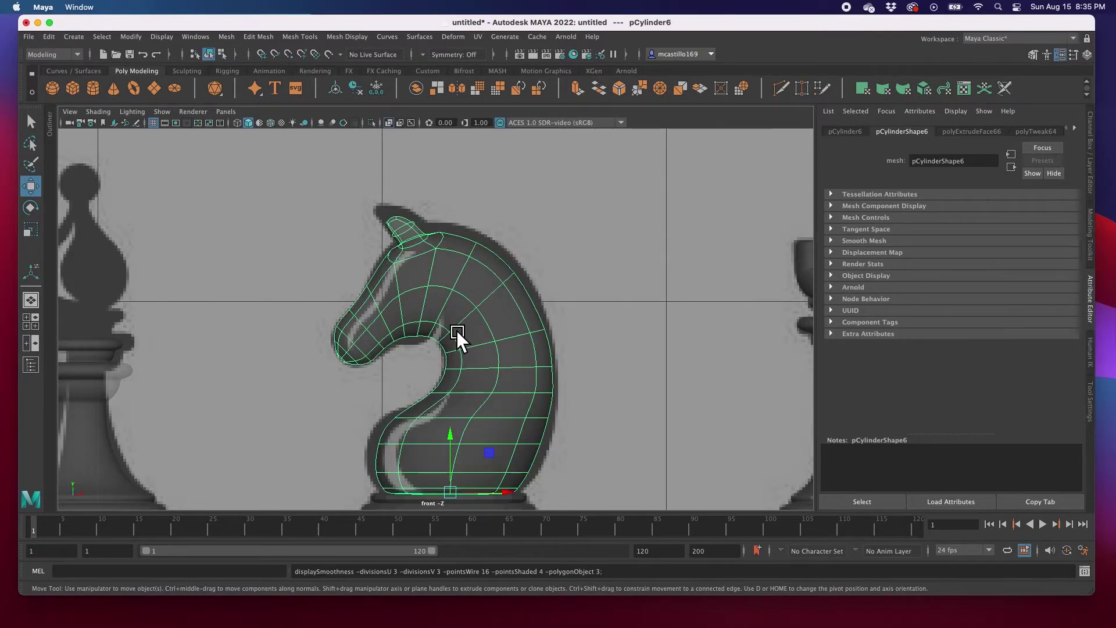
# Raise the crown and ear vertices of the knight's head in the front view, moving the ear tip to match the reference
pyautogui.scroll(2, 457, 314)
pyautogui.moveTo(455, 289); pyautogui.dragTo(414, 294, button='right')
pyautogui.moveTo(352, 170); pyautogui.dragTo(494, 257)
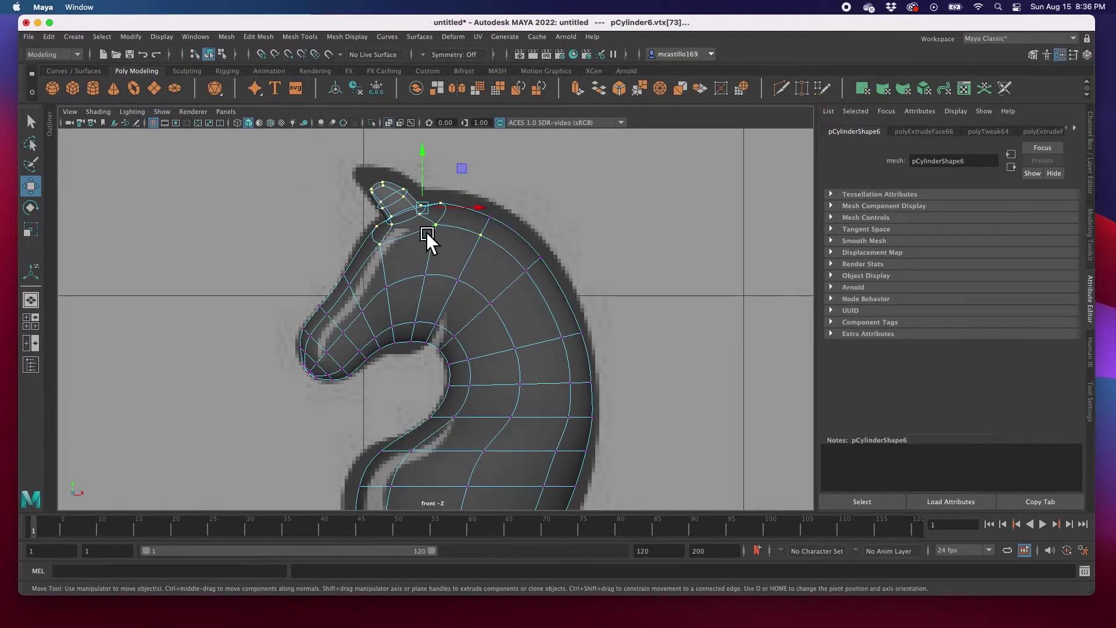
pyautogui.moveTo(431, 212); pyautogui.dragTo(427, 198)
pyautogui.moveTo(333, 155); pyautogui.dragTo(365, 174)
# Move the outer vertices along the upper back of the knight's neck outward to the reference silhouette
pyautogui.moveTo(474, 177); pyautogui.dragTo(571, 294)
pyautogui.moveTo(524, 239); pyautogui.dragTo(533, 228)
pyautogui.moveTo(628, 307); pyautogui.dragTo(595, 342)
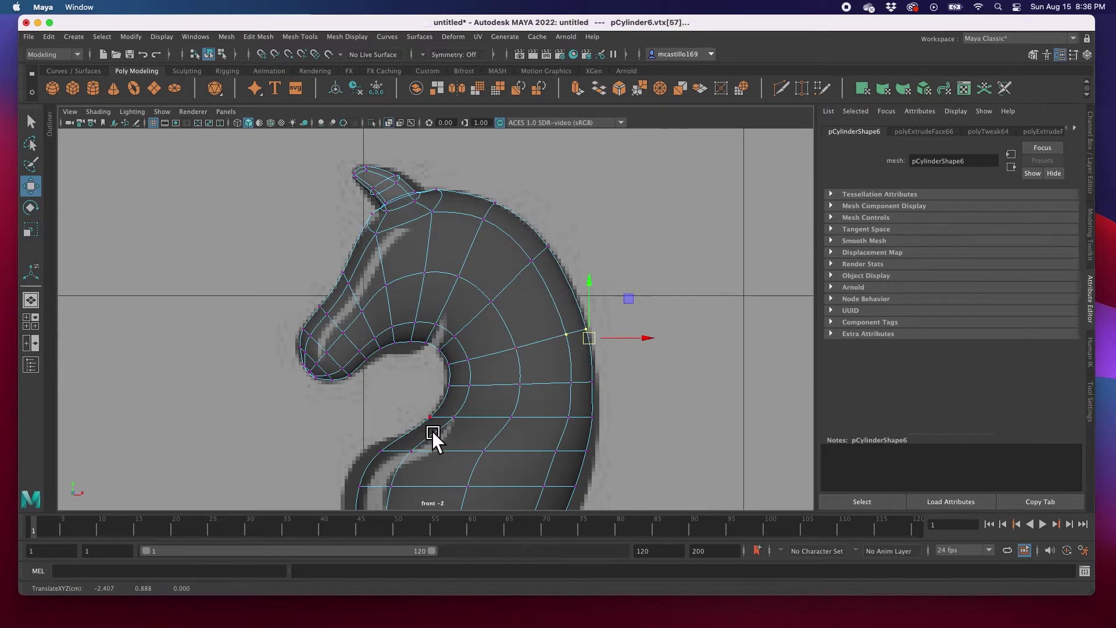
# Move the vertices on the knight's chest and lower back outward to the reference outline
pyautogui.keyDown('alt'); pyautogui.moveTo(440, 435); pyautogui.dragTo(402, 362, button='middle'); pyautogui.keyUp('alt')
pyautogui.moveTo(327, 351); pyautogui.dragTo(400, 460)
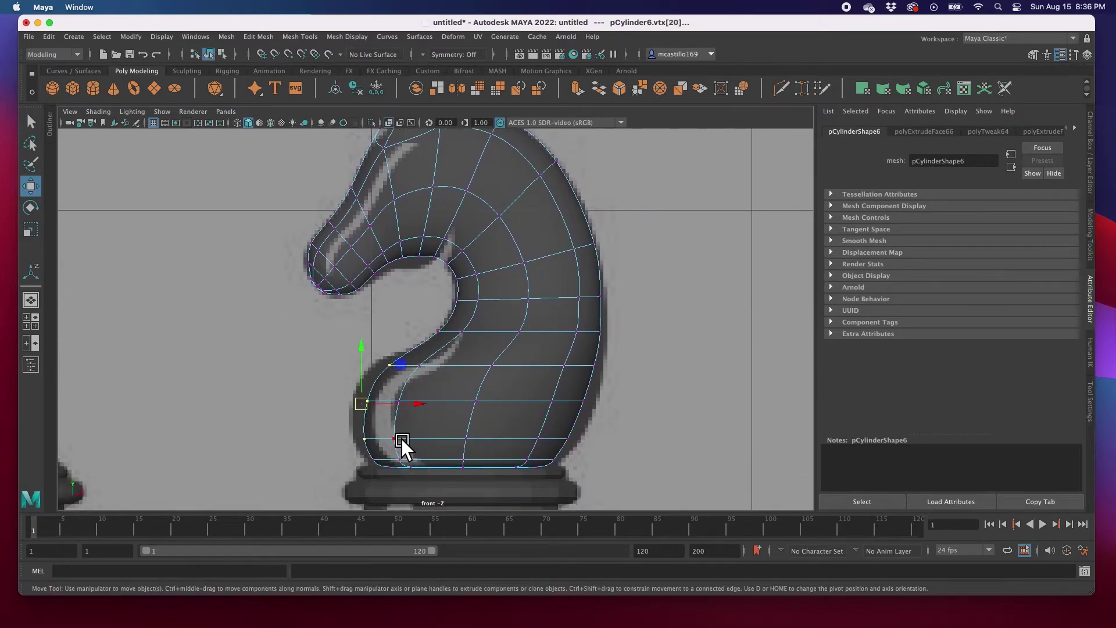
pyautogui.moveTo(372, 401)
pyautogui.mouseDown()
pyautogui.moveTo(355, 405)
pyautogui.moveTo(368, 406)
pyautogui.mouseUp()
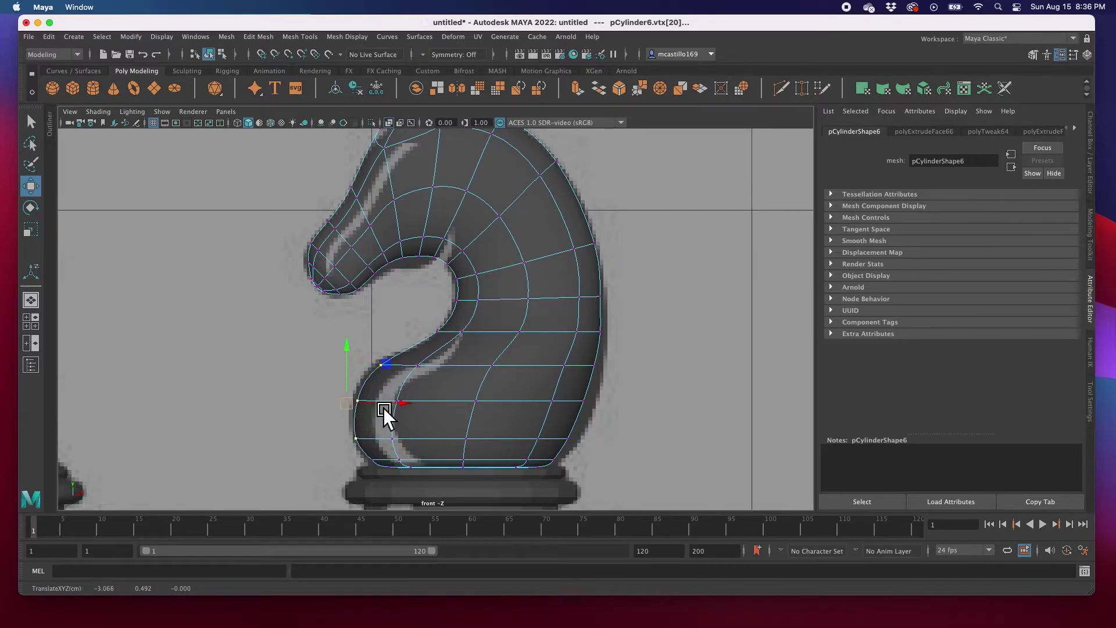
pyautogui.moveTo(651, 286); pyautogui.dragTo(605, 396)
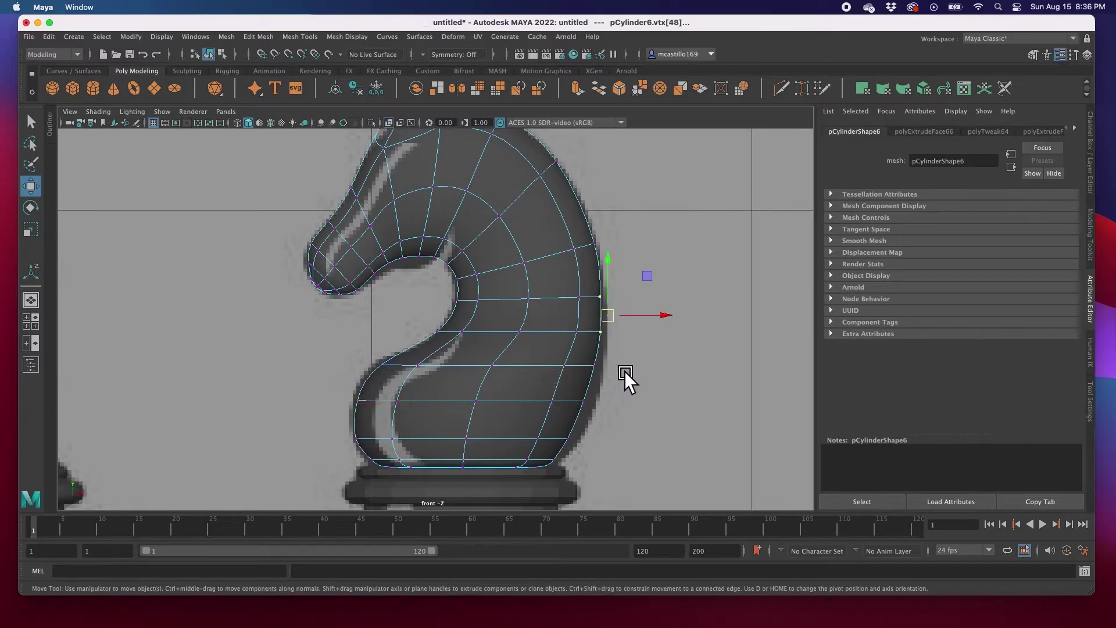
pyautogui.moveTo(616, 327); pyautogui.dragTo(594, 457)
pyautogui.click(628, 399)
# Reselect the horse mesh as an object and examine it among the other chess pieces in the perspective view
pyautogui.press('f')
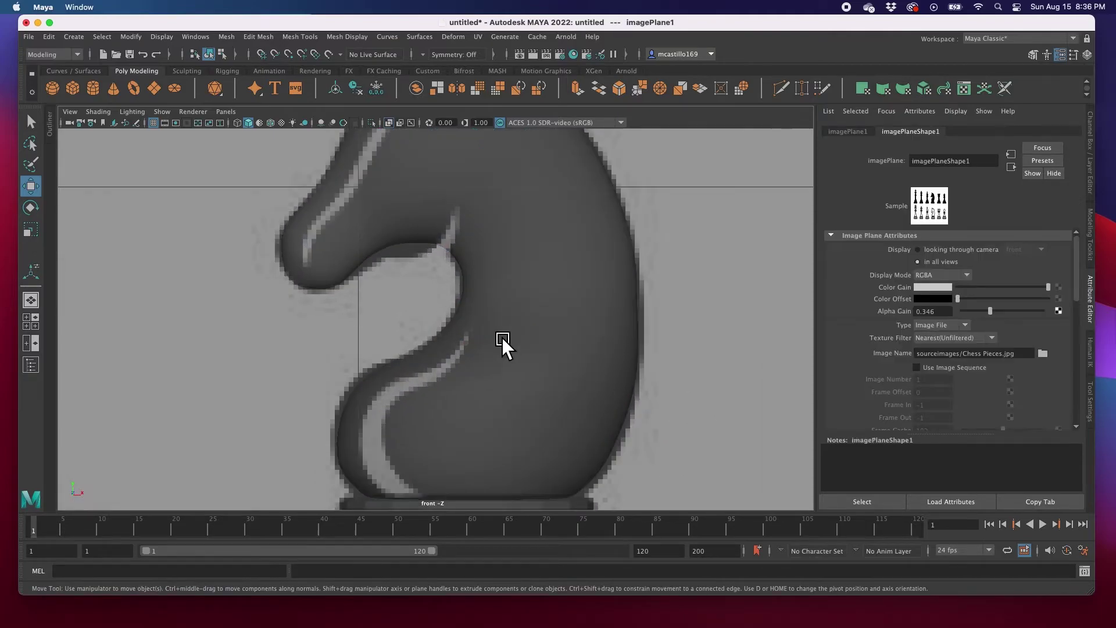
pyautogui.scroll(-3, 501, 338)
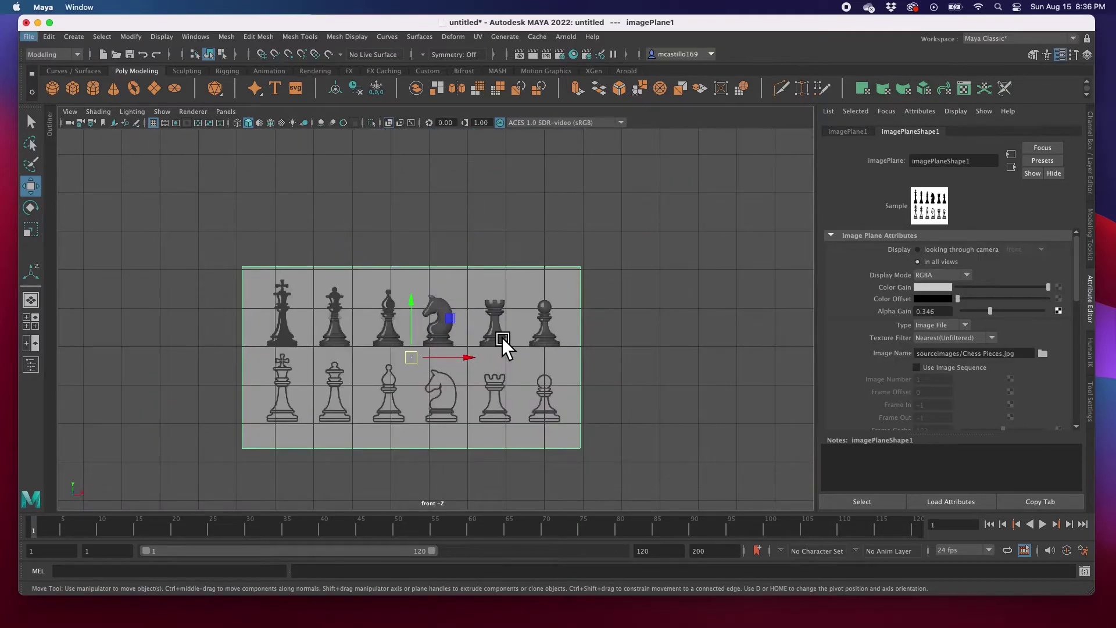
pyautogui.click(446, 318)
pyautogui.scroll(8, 447, 316)
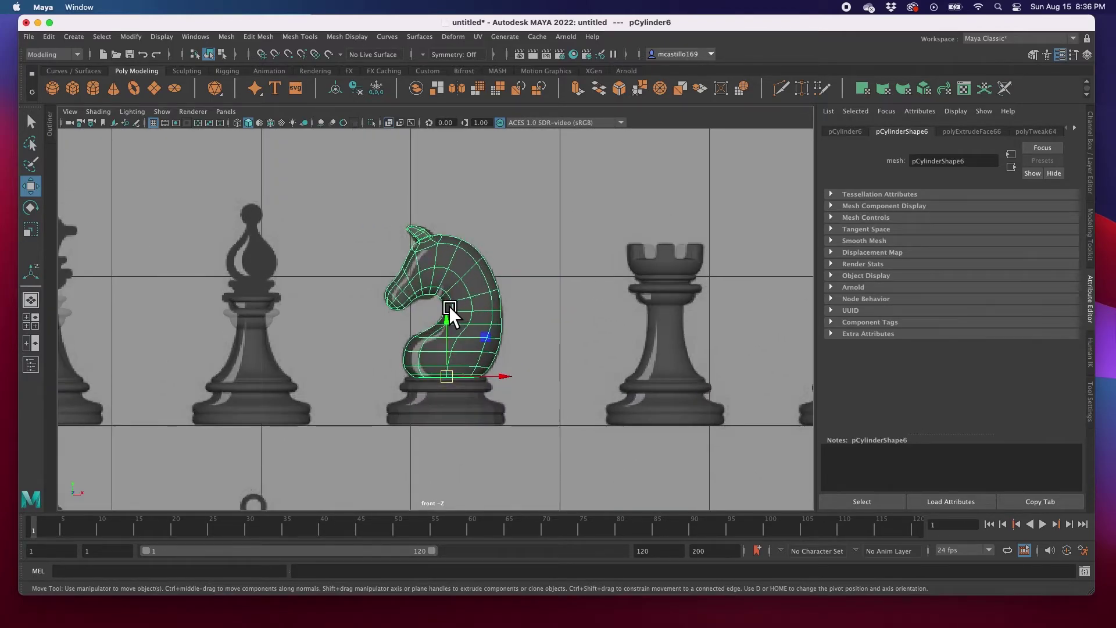
pyautogui.press('space')
pyautogui.press('space')
pyautogui.keyDown('alt'); pyautogui.moveTo(610, 338); pyautogui.dragTo(424, 368); pyautogui.keyUp('alt')
pyautogui.scroll(-5, 525, 310)
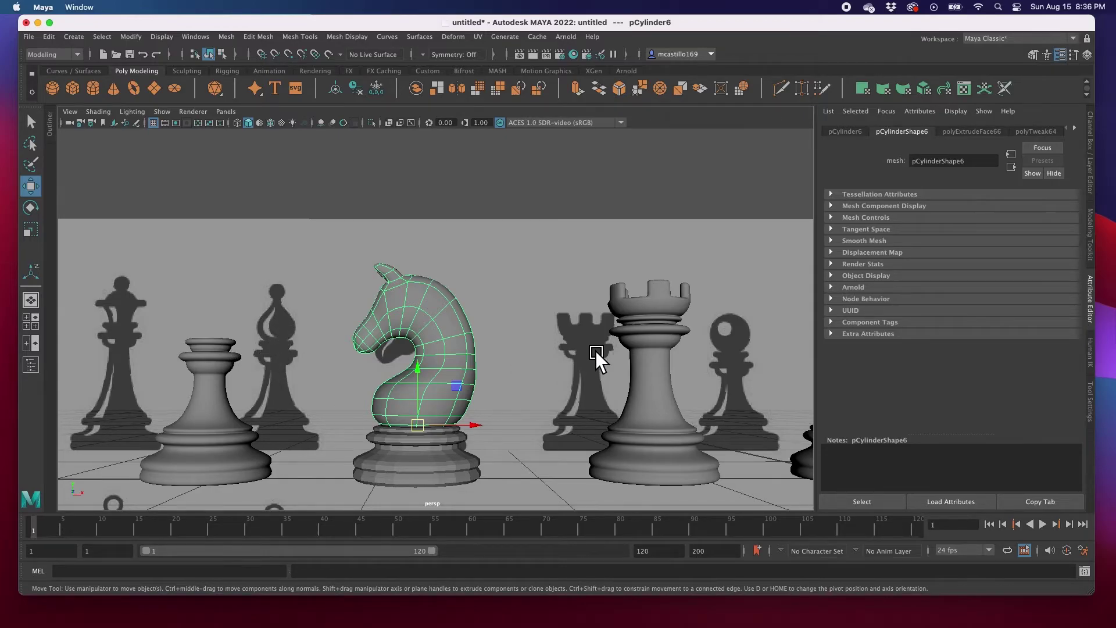
# Duplicate the pawn's head sphere and slide the copy along X onto the bishop's base
pyautogui.scroll(-3, 599, 350)
pyautogui.click(734, 316)
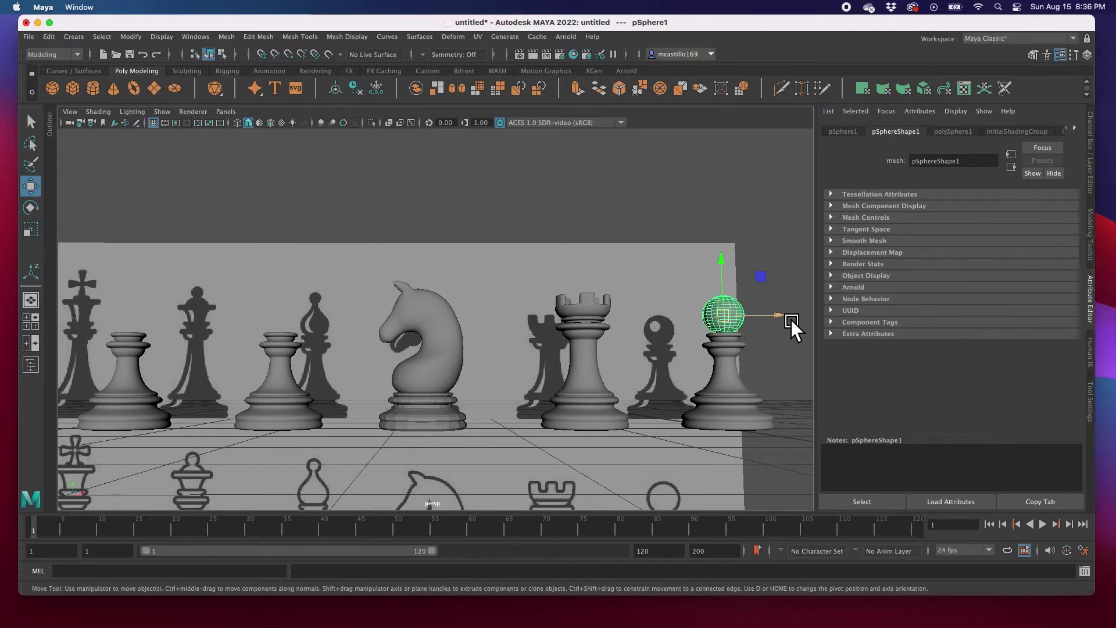
pyautogui.keyDown('shift'); pyautogui.moveTo(791, 319); pyautogui.dragTo(348, 325); pyautogui.keyUp('shift')
# Raise the copied sphere in the front view to the bulb of the reference bishop's head
pyautogui.press('space')
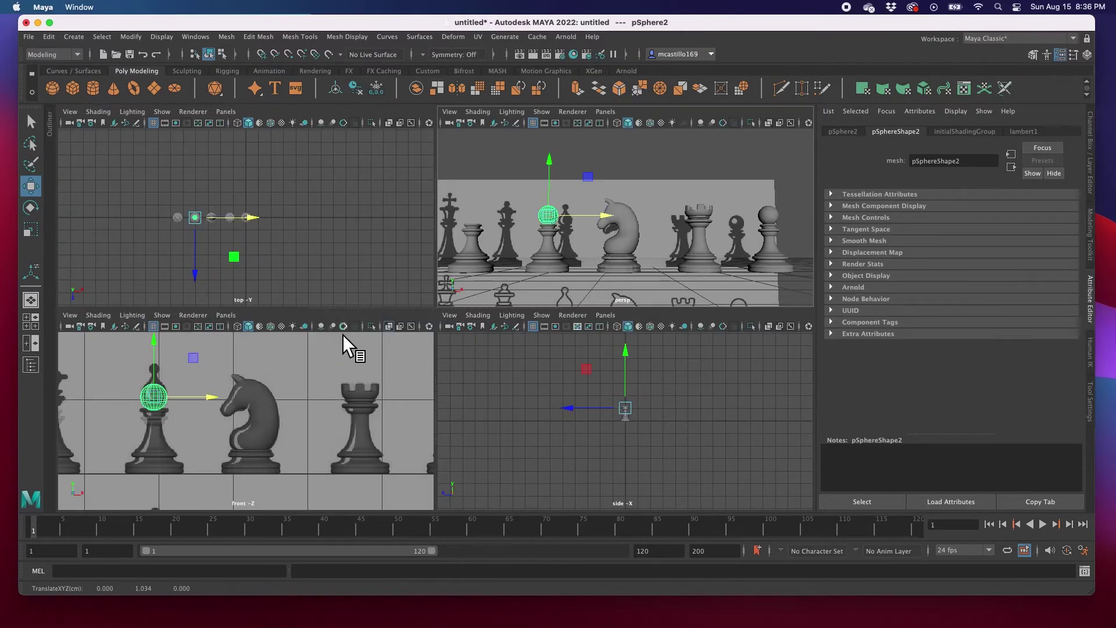
pyautogui.press('f')
pyautogui.press('space')
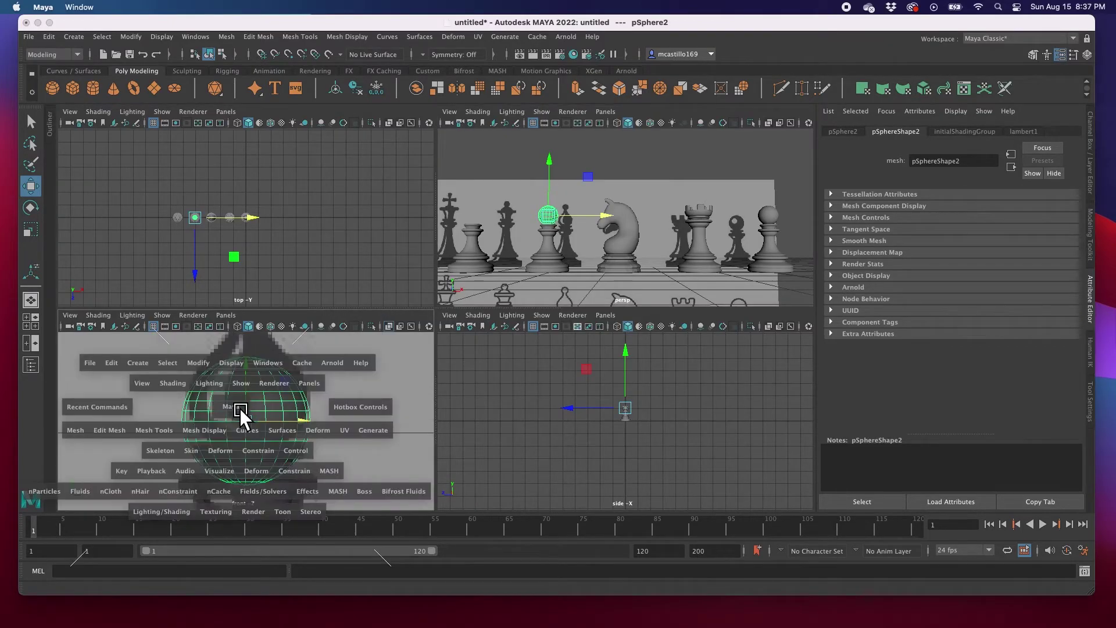
pyautogui.moveTo(446, 287); pyautogui.dragTo(449, 209)
pyautogui.scroll(-8, 469, 390)
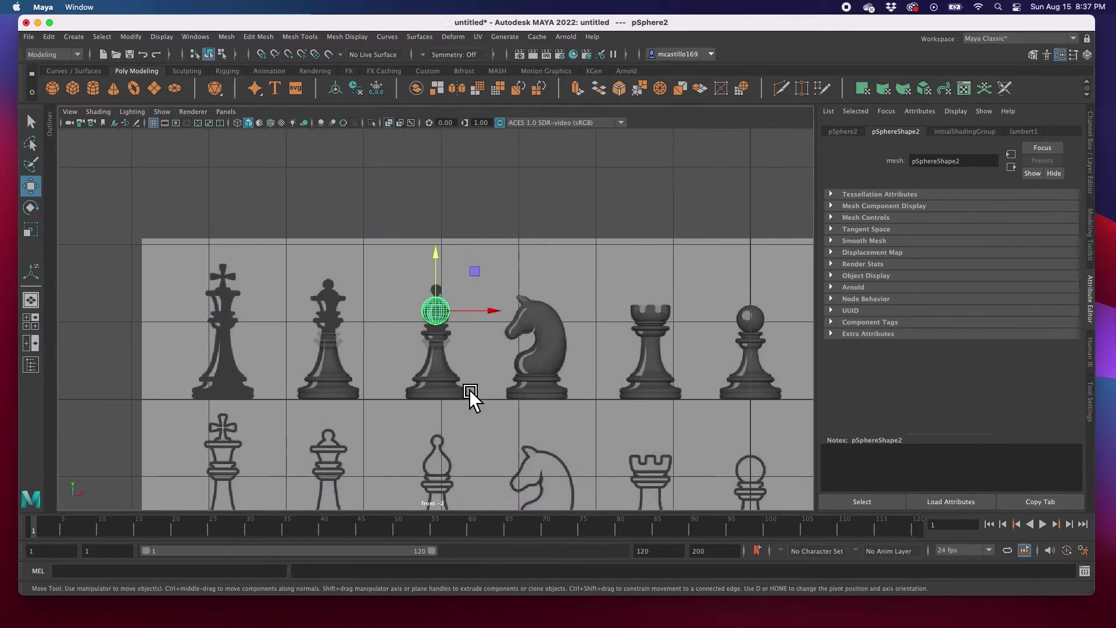
# Raise the upper collar vertices of the bishop's body to line up with the reference bishop's collar
pyautogui.scroll(4, 469, 390)
pyautogui.click(450, 389)
pyautogui.scroll(4, 450, 388)
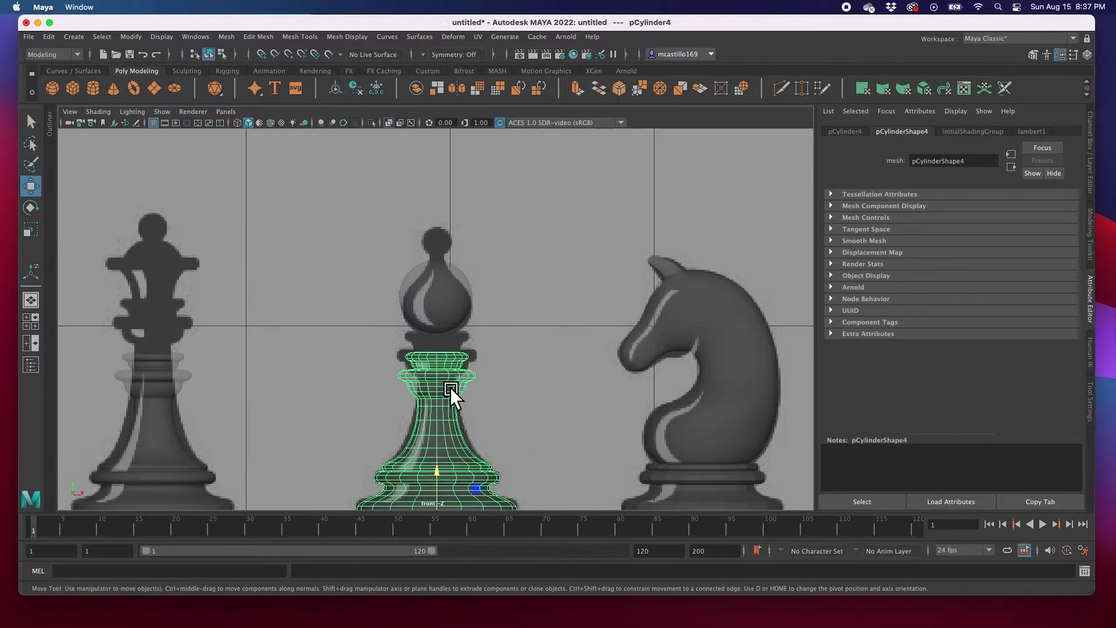
pyautogui.click(359, 353)
pyautogui.click(443, 416)
pyautogui.moveTo(455, 405); pyautogui.dragTo(393, 305, button='right')
pyautogui.moveTo(337, 342); pyautogui.dragTo(541, 431)
pyautogui.moveTo(451, 352); pyautogui.dragTo(450, 324)
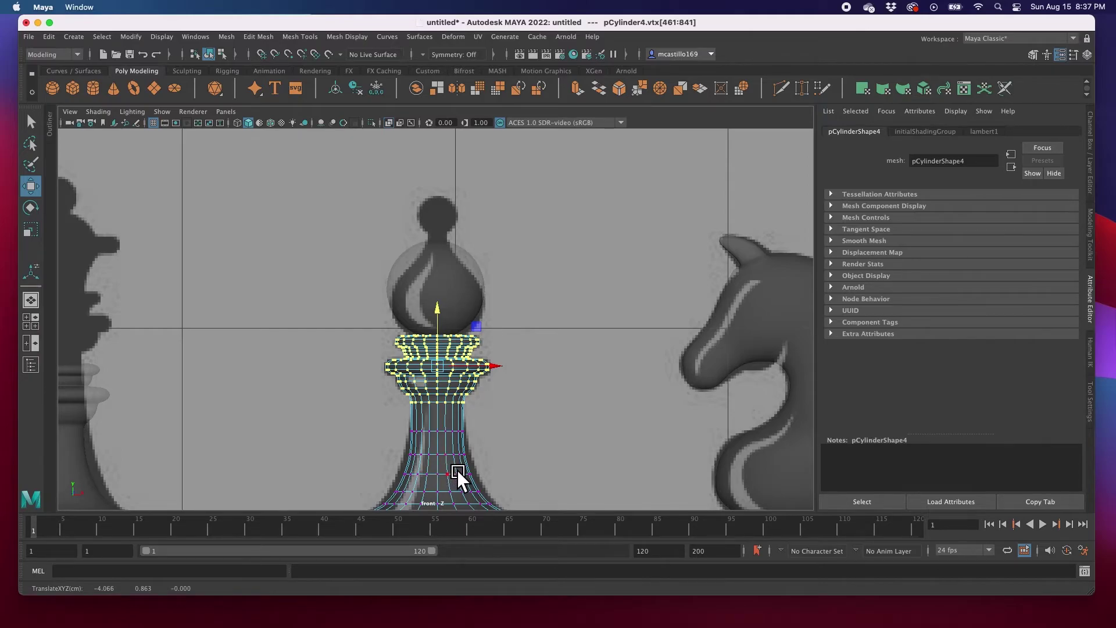
# Move the vertex rings of the bishop's stem upward one by one to spread them evenly below the collar
pyautogui.keyDown('alt'); pyautogui.moveTo(457, 470); pyautogui.dragTo(461, 373, button='middle'); pyautogui.keyUp('alt')
pyautogui.moveTo(385, 327); pyautogui.dragTo(515, 347)
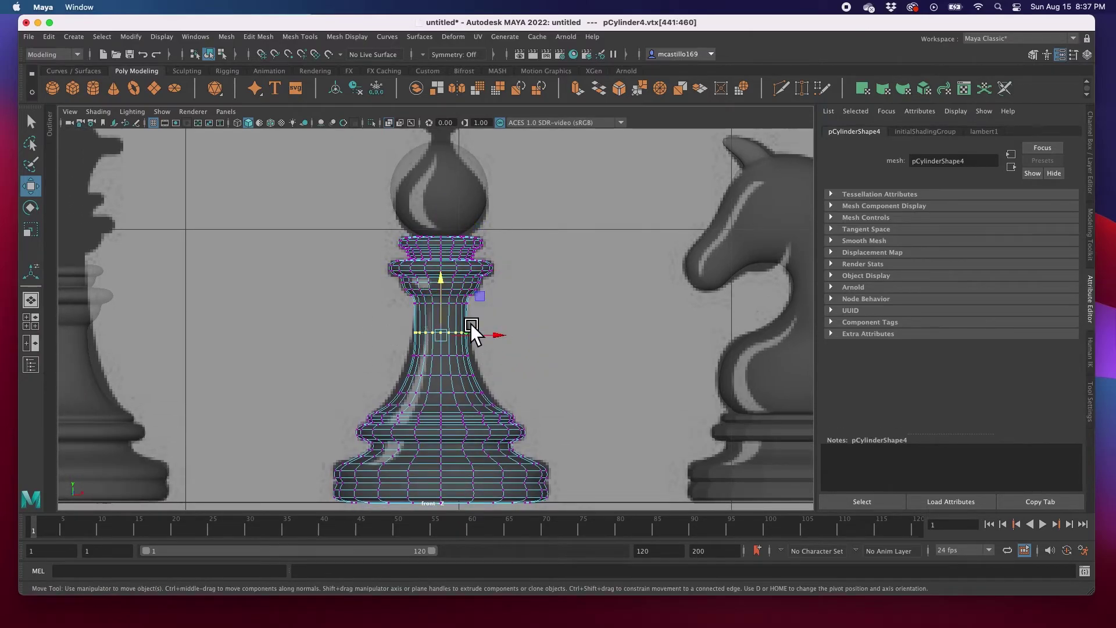
pyautogui.click(452, 313)
pyautogui.moveTo(451, 313); pyautogui.dragTo(455, 294)
pyautogui.moveTo(513, 372); pyautogui.dragTo(513, 369)
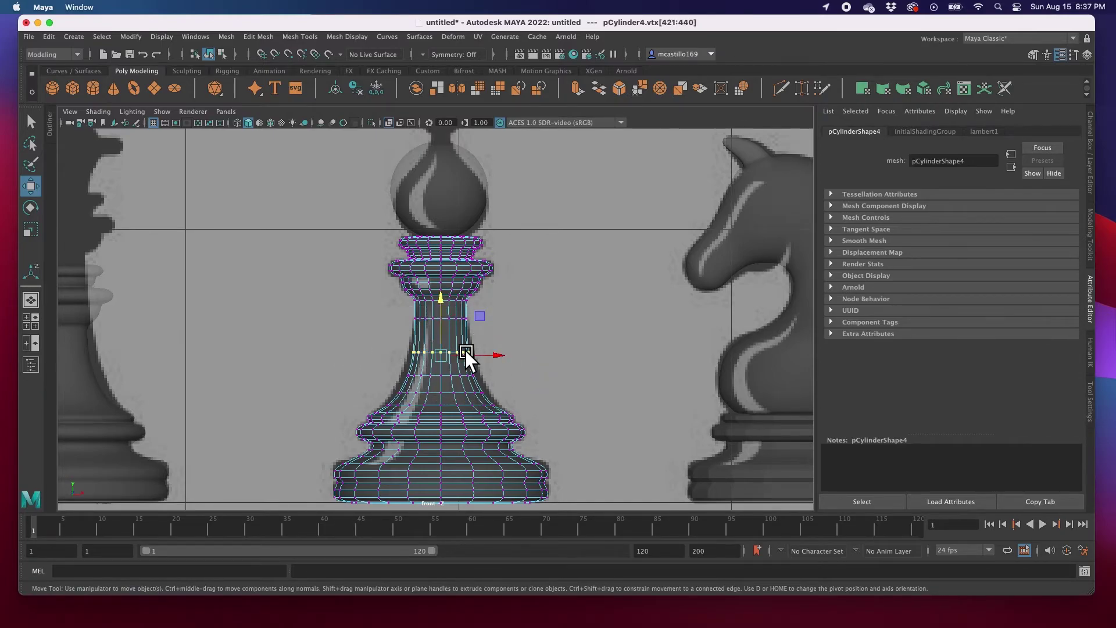
pyautogui.moveTo(453, 341); pyautogui.dragTo(454, 321)
pyautogui.moveTo(388, 368); pyautogui.dragTo(519, 381)
pyautogui.moveTo(453, 347); pyautogui.dragTo(453, 335)
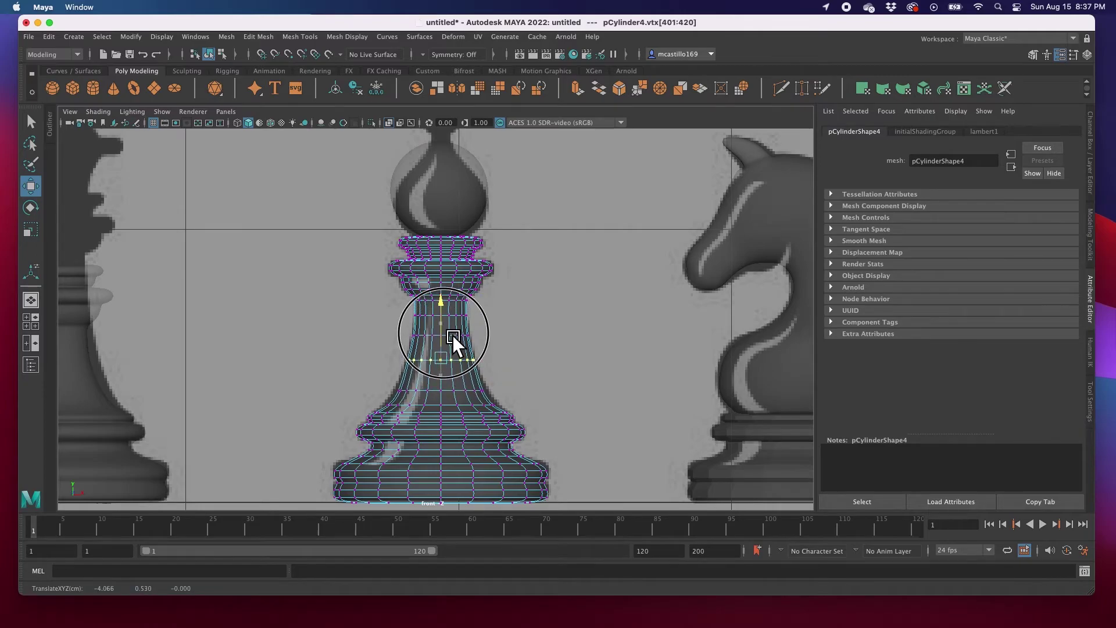
pyautogui.moveTo(401, 381); pyautogui.dragTo(455, 367)
pyautogui.moveTo(371, 397); pyautogui.dragTo(561, 410)
pyautogui.moveTo(452, 388); pyautogui.dragTo(457, 383)
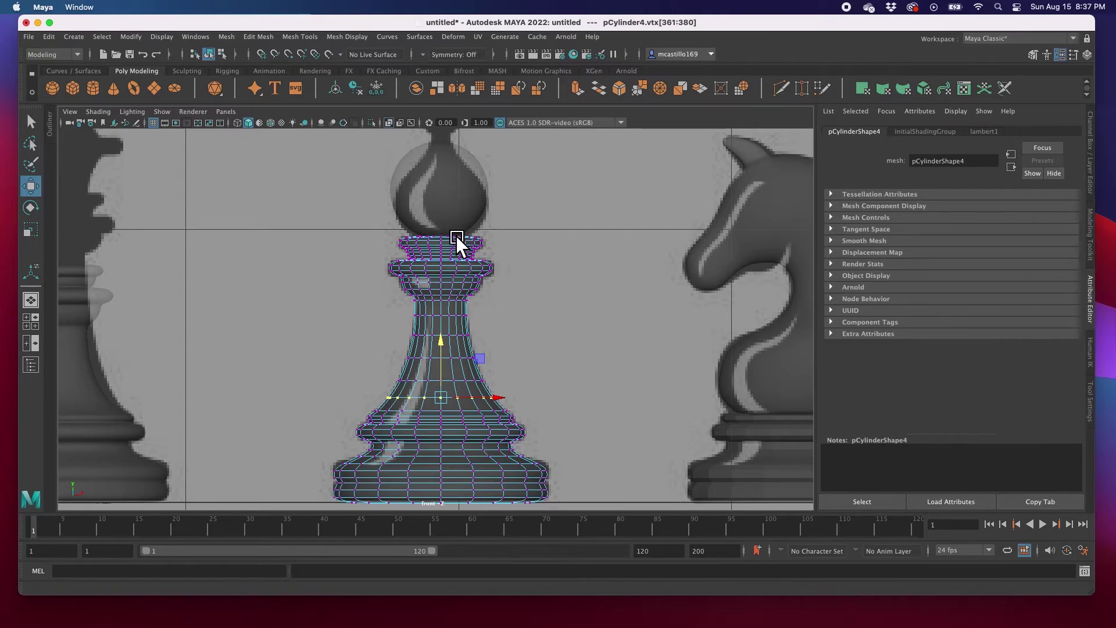
# Scale the bishop's head sphere uniformly to 0.162 and lower it onto the collar to fit the reference bulb
pyautogui.scroll(5, 456, 237)
pyautogui.keyDown('alt'); pyautogui.moveTo(454, 314); pyautogui.dragTo(455, 373, button='middle'); pyautogui.keyUp('alt')
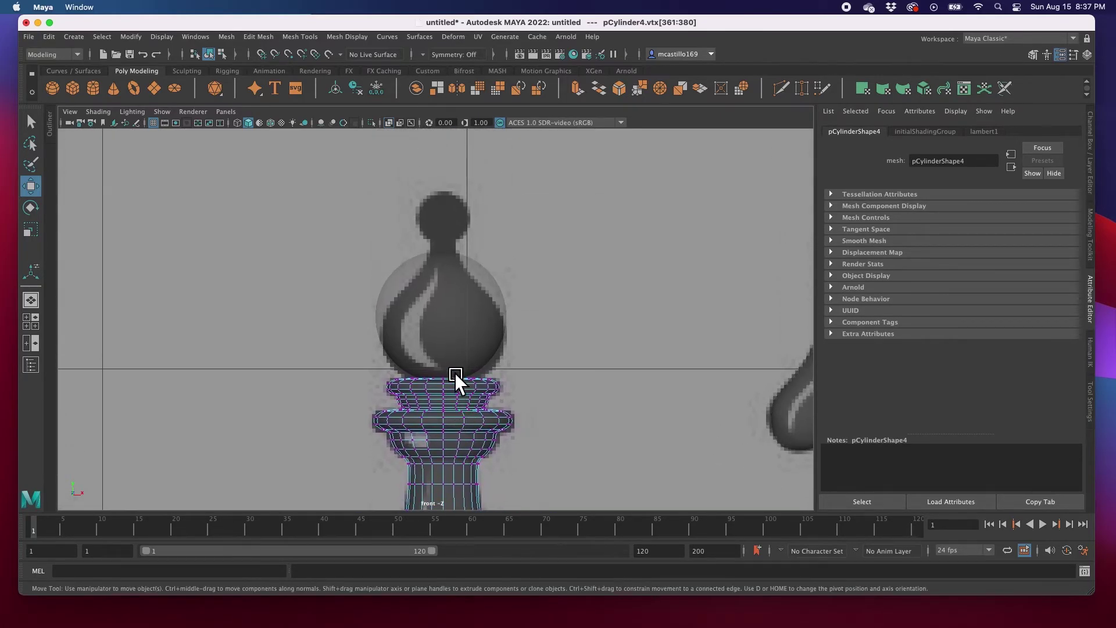
pyautogui.click(452, 324)
pyautogui.scroll(3, 455, 325)
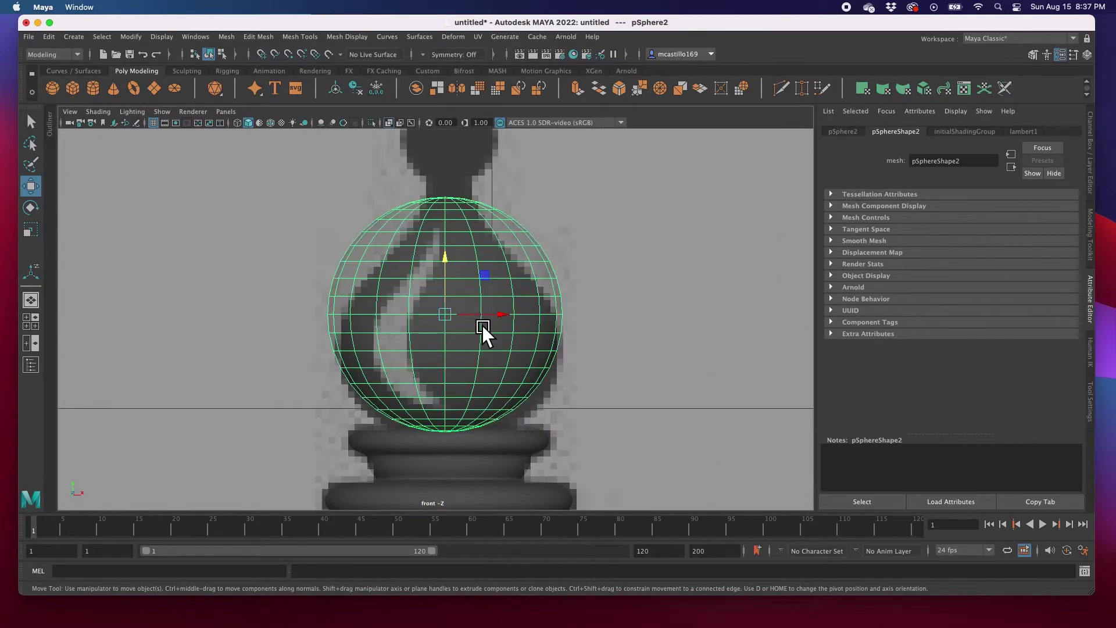
pyautogui.press('r')
pyautogui.moveTo(456, 320); pyautogui.dragTo(437, 319)
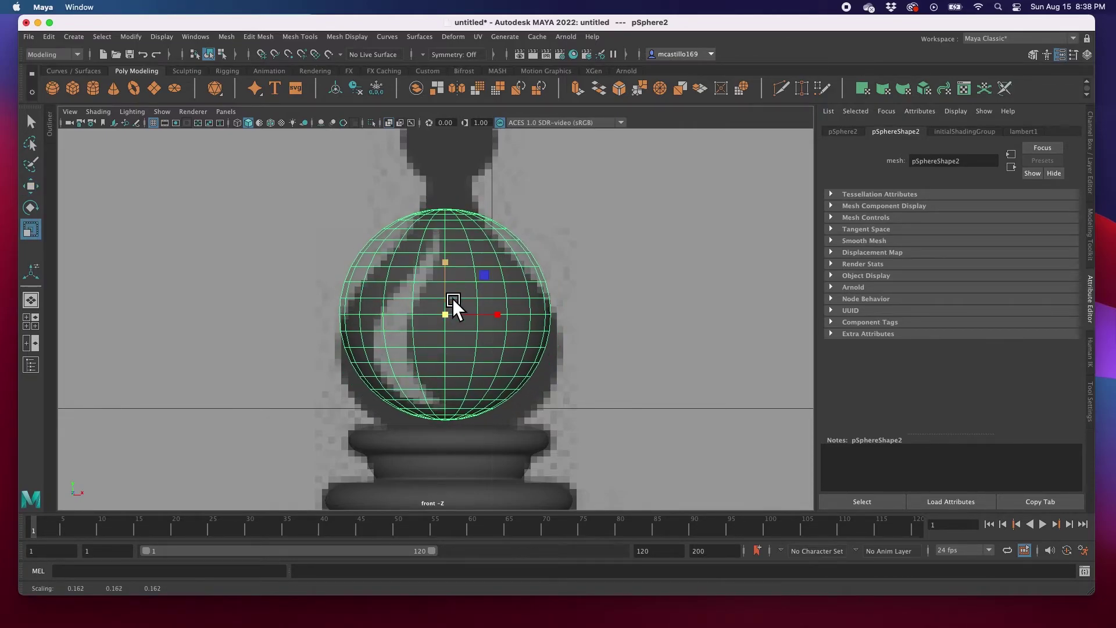
pyautogui.press('w')
pyautogui.moveTo(456, 273); pyautogui.dragTo(453, 291)
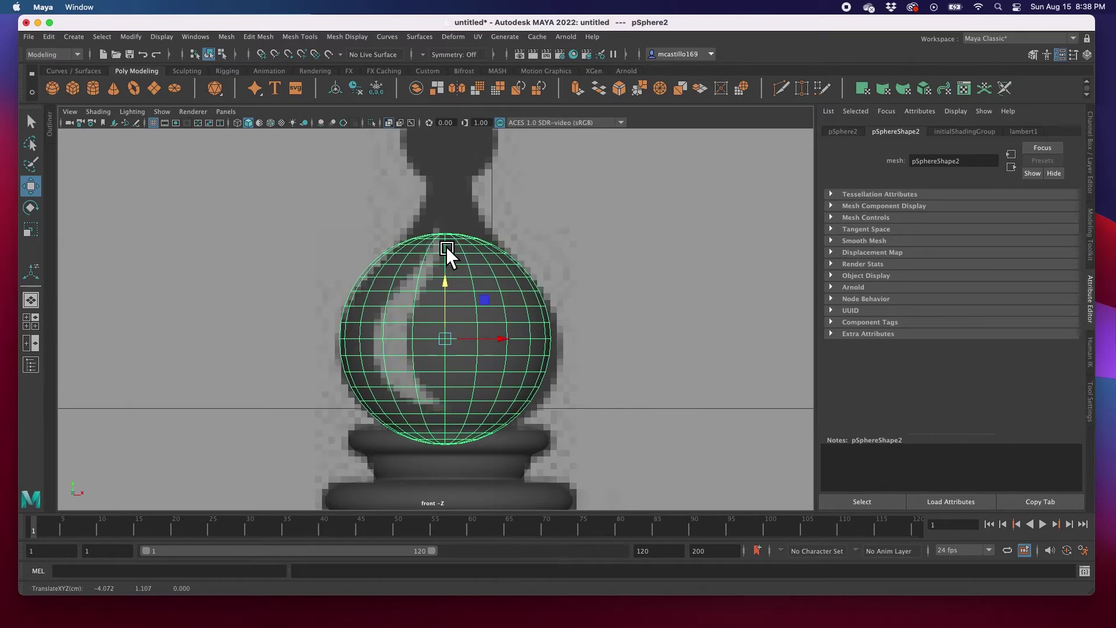
# Switch the bishop's head sphere to vertex editing and frame it from above in the perspective view
pyautogui.moveTo(453, 258); pyautogui.dragTo(406, 256, button='right')
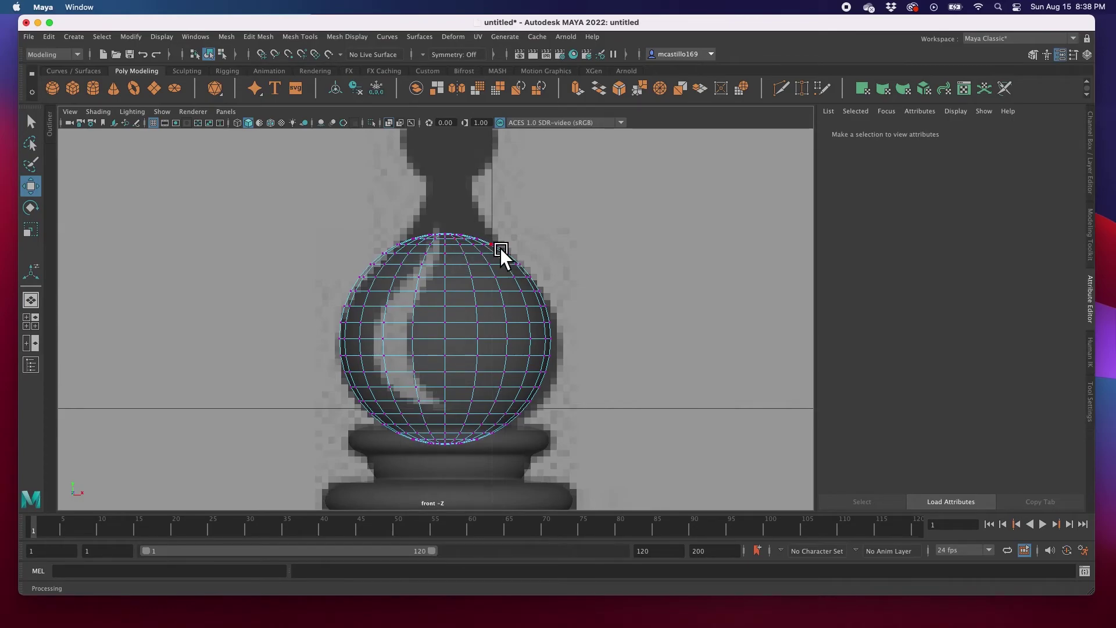
pyautogui.press('space')
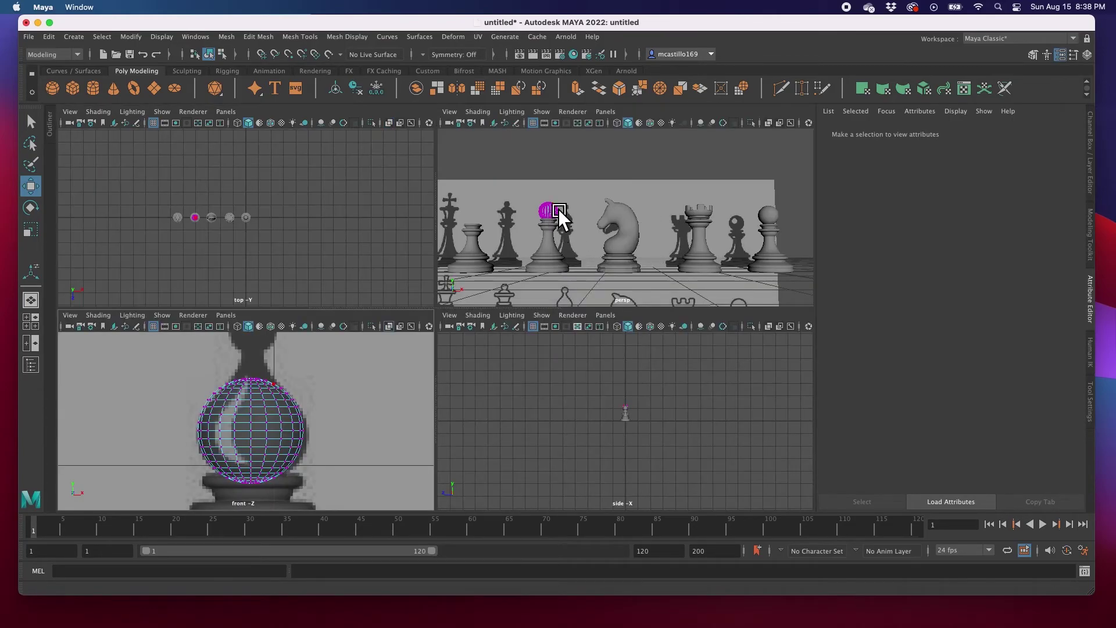
pyautogui.moveTo(538, 199); pyautogui.dragTo(579, 240)
pyautogui.press('f')
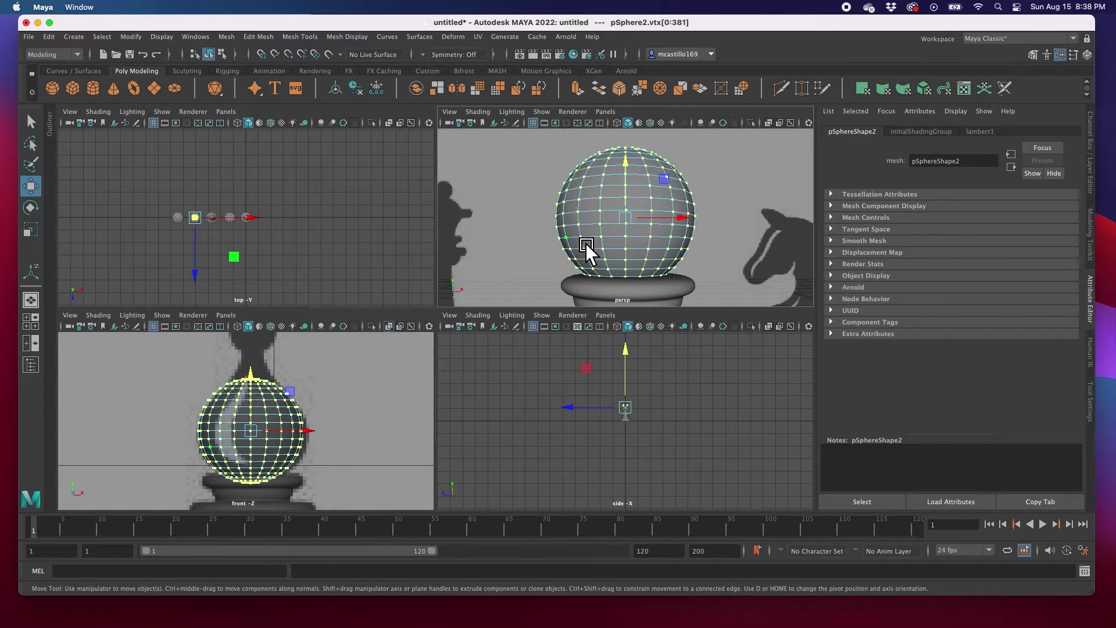
pyautogui.keyDown('alt'); pyautogui.moveTo(615, 193); pyautogui.dragTo(612, 248); pyautogui.keyUp('alt')
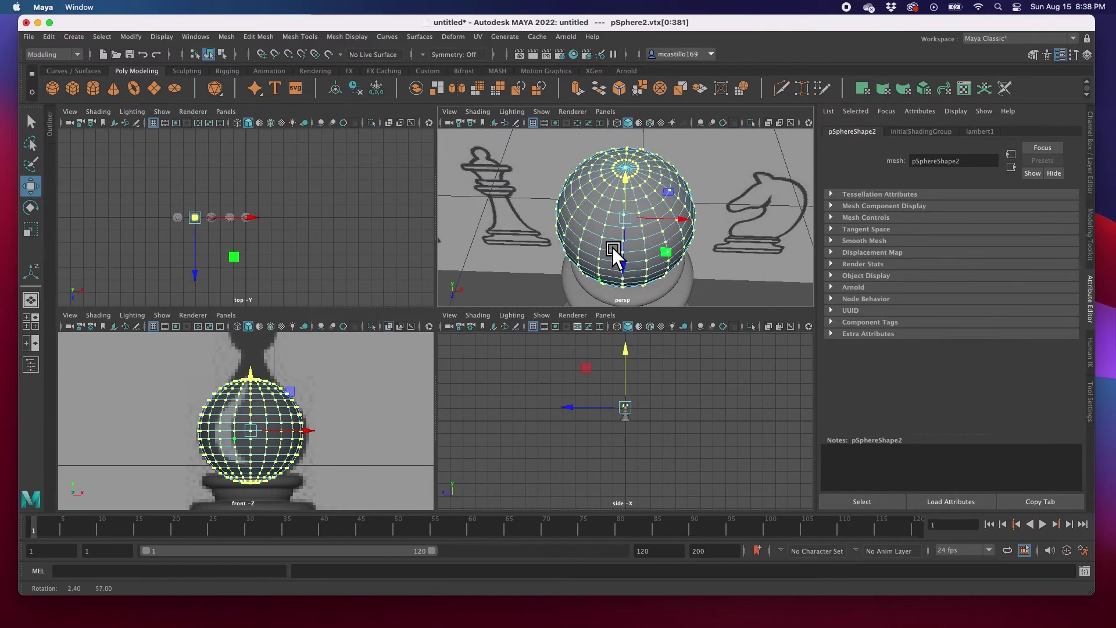
# Select the sphere's top pole vertex together with the first ring of vertices around it
pyautogui.click(643, 174)
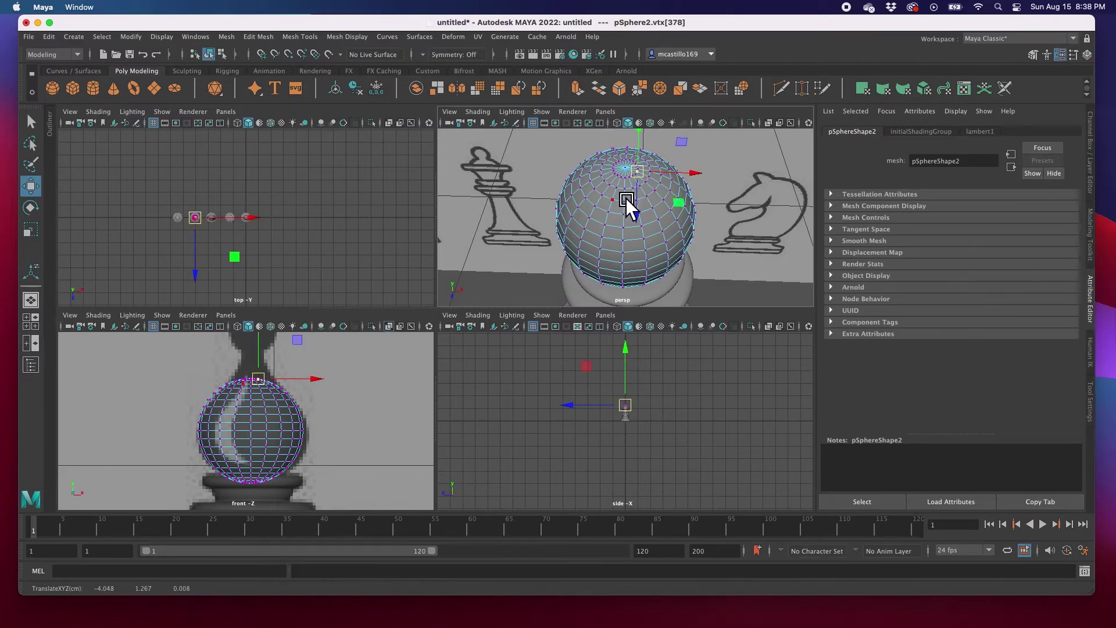
pyautogui.press('f')
pyautogui.scroll(-5, 625, 198)
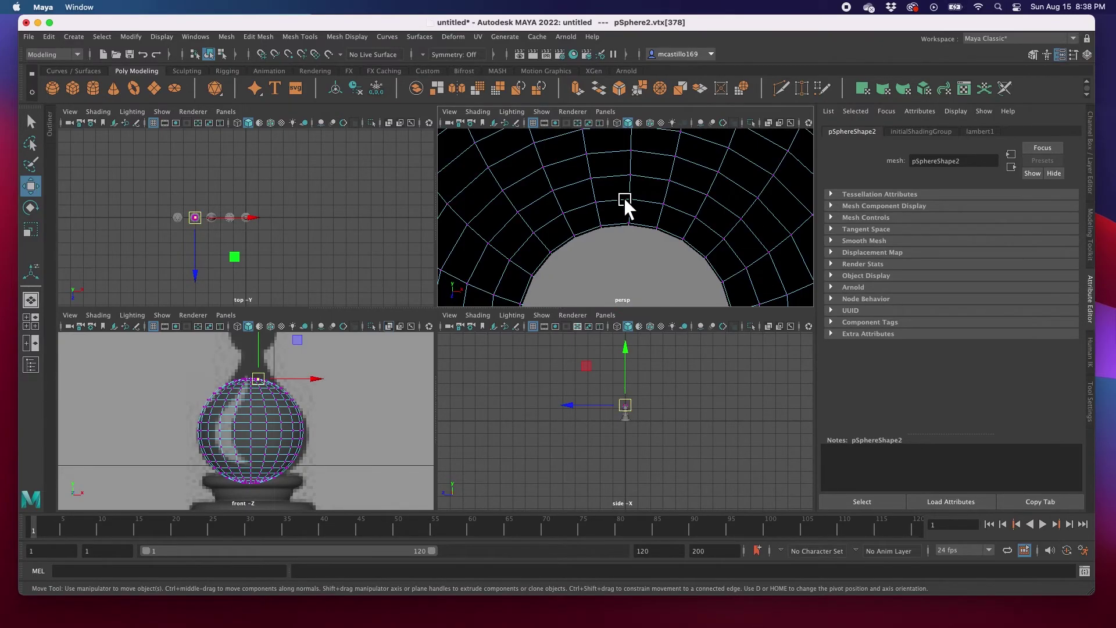
pyautogui.moveTo(636, 181)
pyautogui.keyDown('alt'); pyautogui.mouseDown()
pyautogui.moveTo(635, 214)
pyautogui.moveTo(638, 192)
pyautogui.mouseUp(); pyautogui.keyUp('alt')
pyautogui.click(630, 211)
pyautogui.keyDown('shift'); pyautogui.click(635, 207); pyautogui.keyUp('shift')
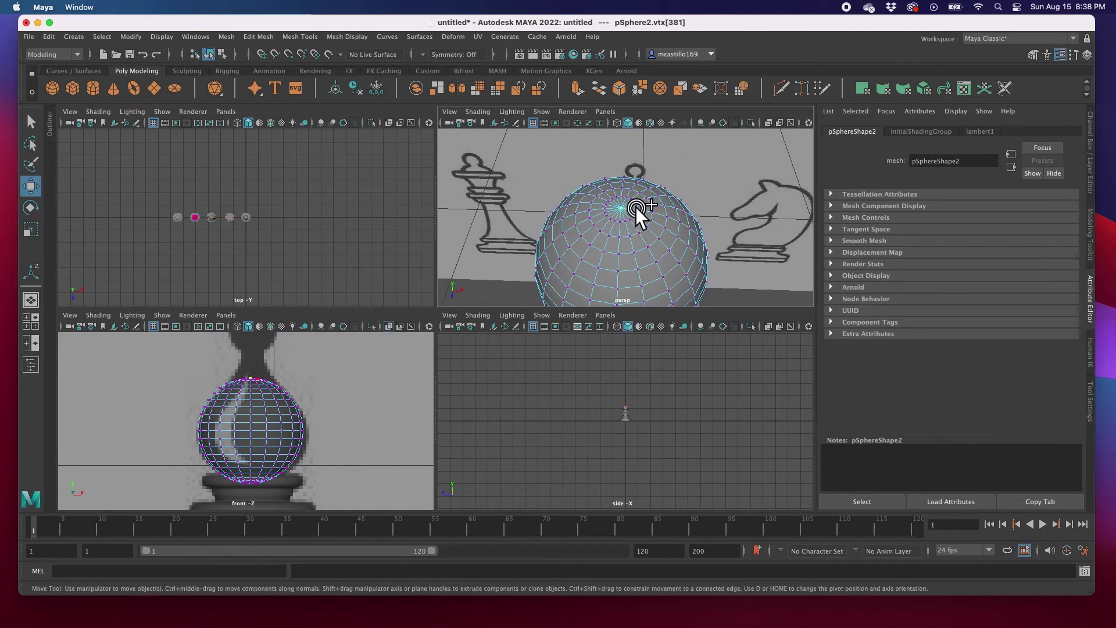
pyautogui.moveTo(635, 221)
pyautogui.keyDown('shift'); pyautogui.mouseDown()
pyautogui.moveTo(618, 218)
pyautogui.moveTo(620, 205)
pyautogui.moveTo(640, 211)
pyautogui.moveTo(616, 218)
pyautogui.moveTo(640, 215)
pyautogui.moveTo(601, 264)
pyautogui.mouseUp(); pyautogui.keyUp('shift')
# Pull the selected top vertices straight up in the front view into the reference bishop's top ball
pyautogui.scroll(2, 272, 411)
pyautogui.scroll(2, 272, 410)
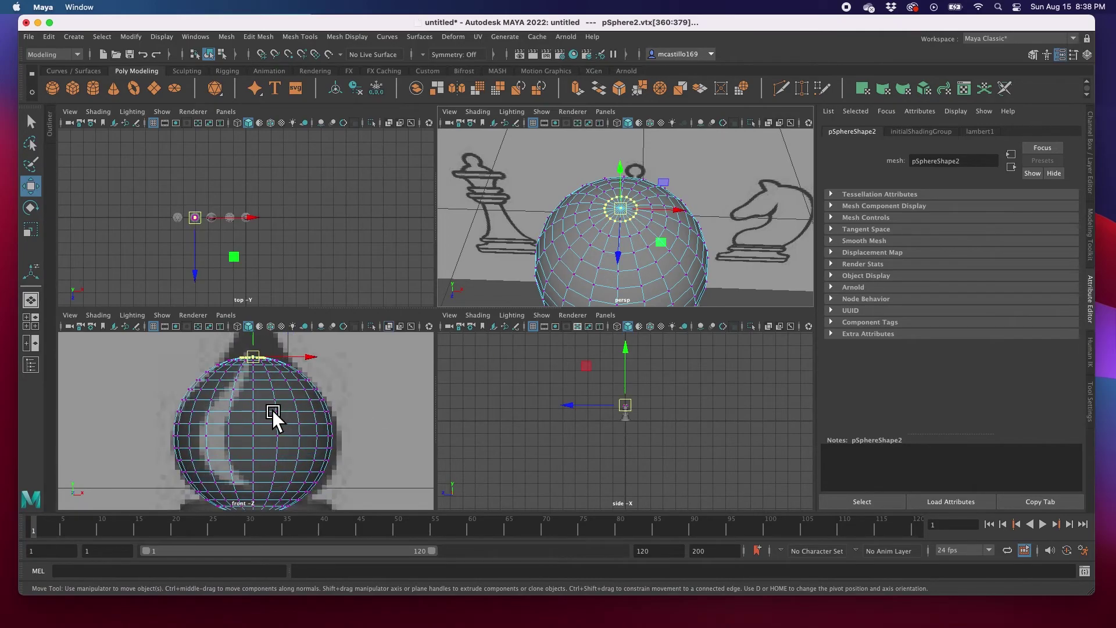
pyautogui.press('space')
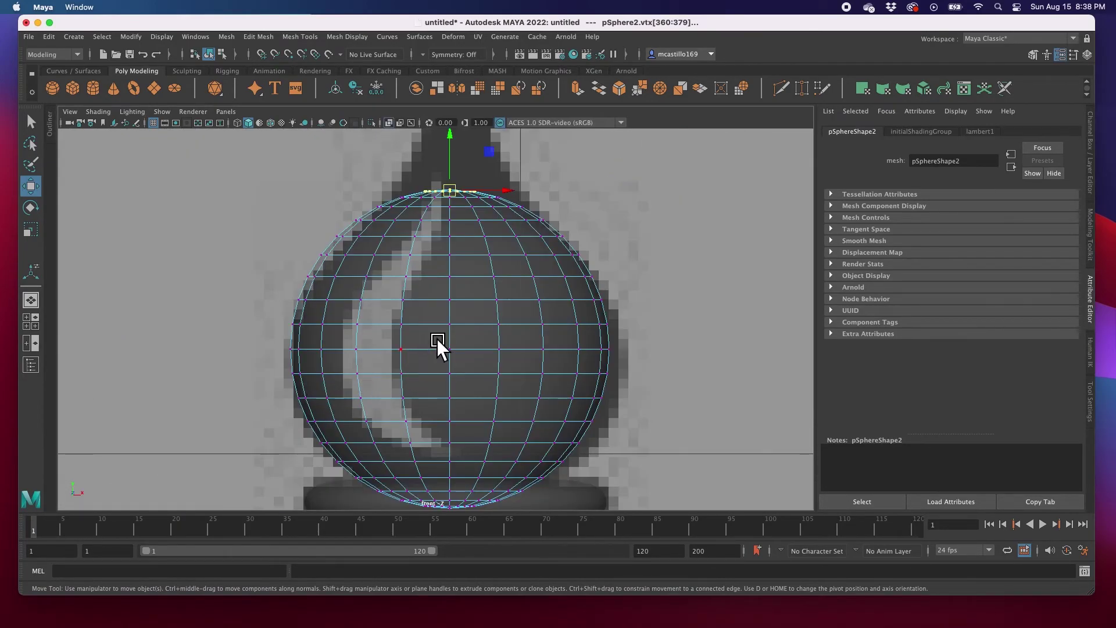
pyautogui.keyDown('alt'); pyautogui.moveTo(451, 280); pyautogui.dragTo(436, 424, button='middle'); pyautogui.keyUp('alt')
pyautogui.moveTo(443, 296); pyautogui.dragTo(444, 171)
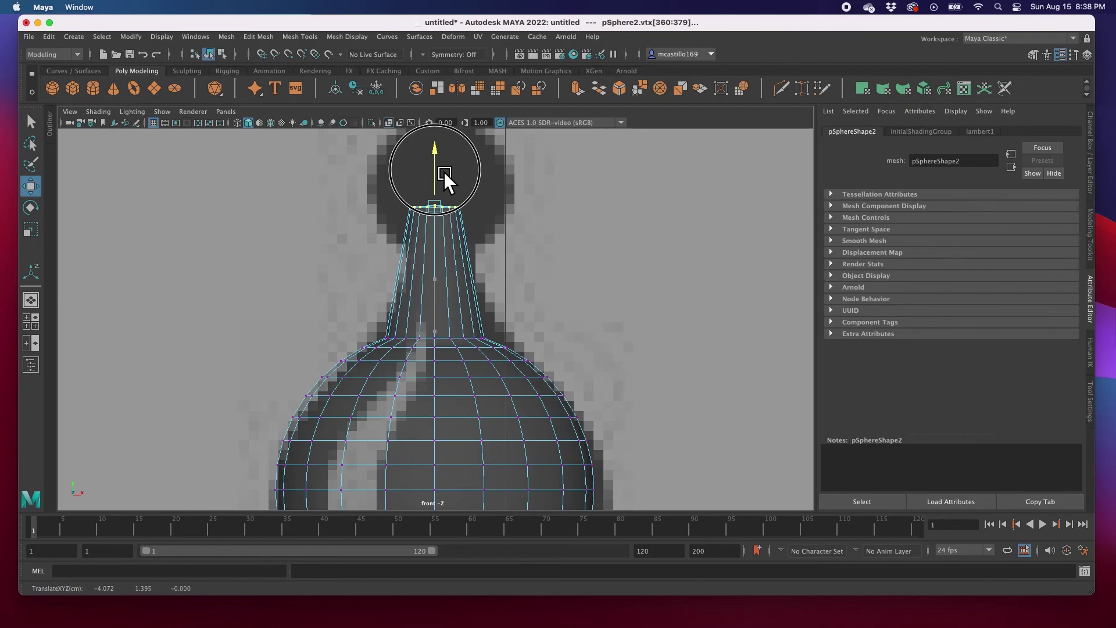
# Raise the next vertex ring into the bishop's neck and scale it to about 0.725 in X and Z
pyautogui.moveTo(370, 332); pyautogui.dragTo(501, 343)
pyautogui.moveTo(446, 319); pyautogui.dragTo(443, 248)
pyautogui.press('r')
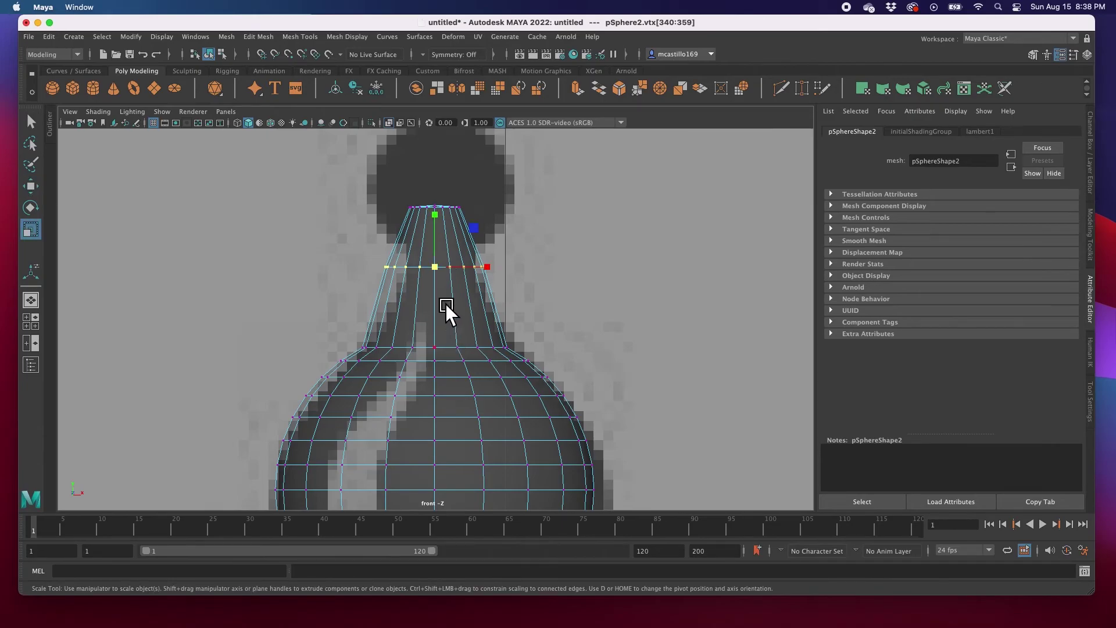
pyautogui.moveTo(441, 267); pyautogui.dragTo(425, 270)
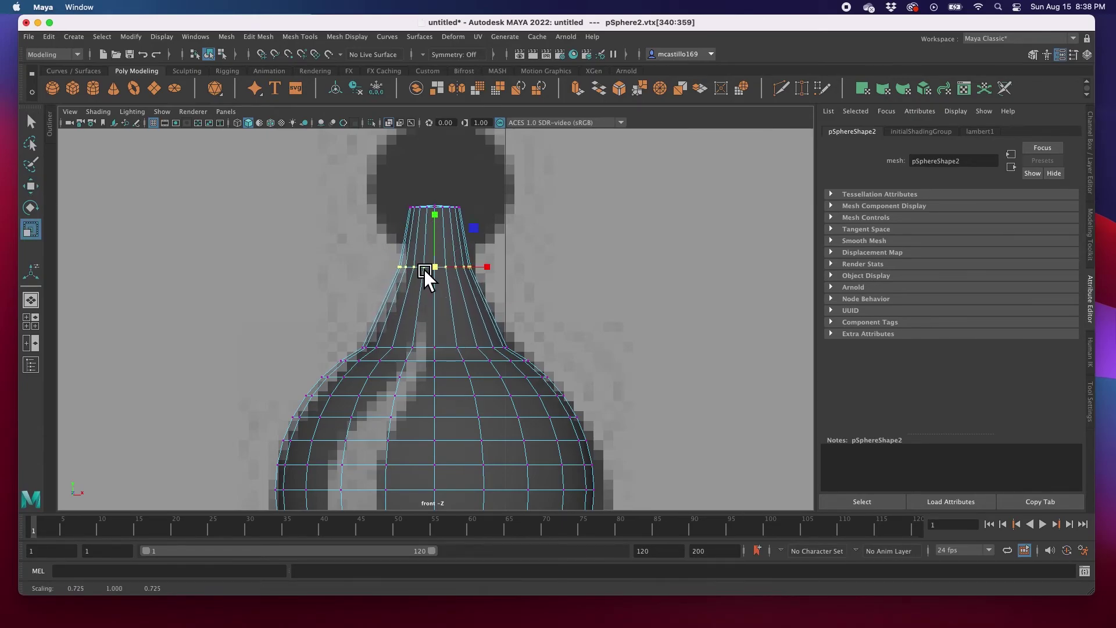
# Raise the next two vertex rings below the bishop's neck and narrow each one to follow the reference outline
pyautogui.moveTo(346, 323); pyautogui.dragTo(526, 352)
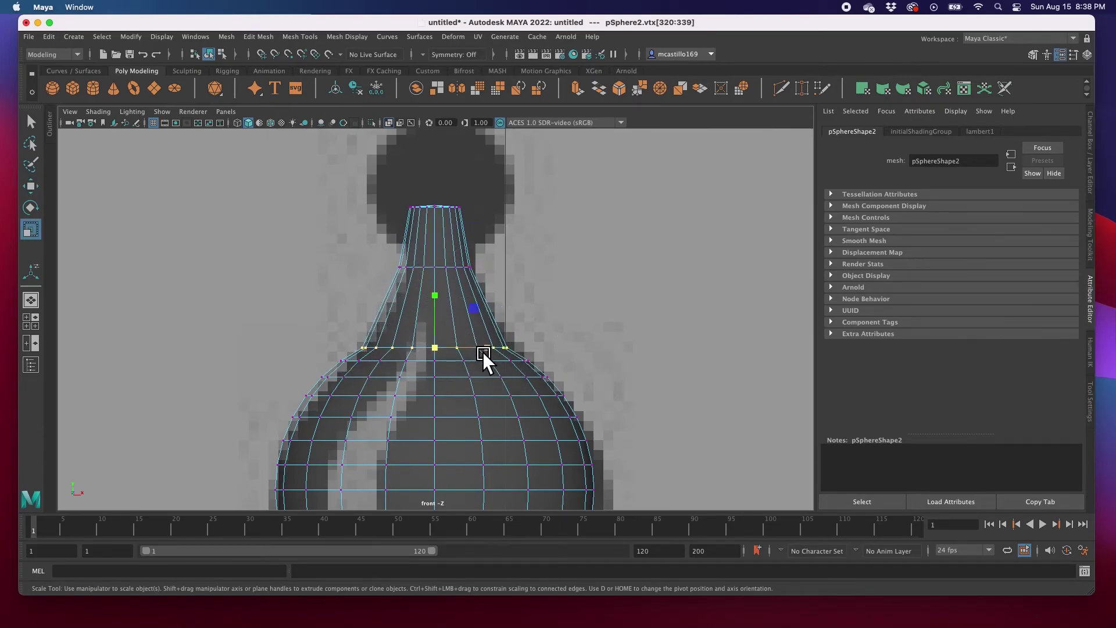
pyautogui.press('w')
pyautogui.moveTo(445, 334); pyautogui.dragTo(405, 305)
pyautogui.press('r')
pyautogui.moveTo(337, 353); pyautogui.dragTo(549, 367)
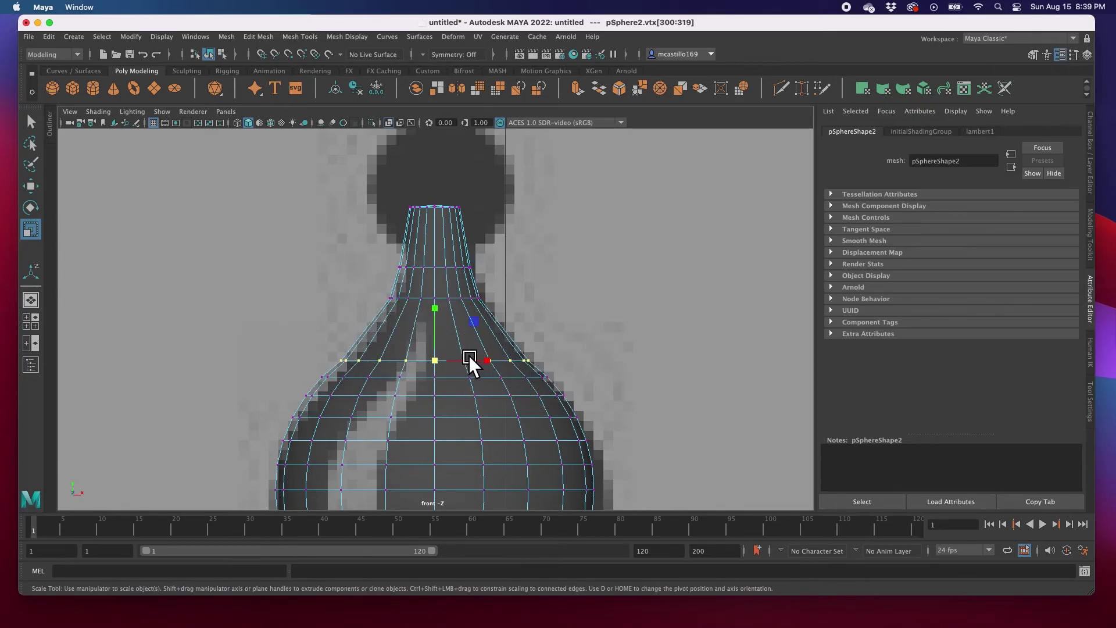
pyautogui.press('w')
pyautogui.moveTo(451, 352); pyautogui.dragTo(408, 338)
pyautogui.press('r')
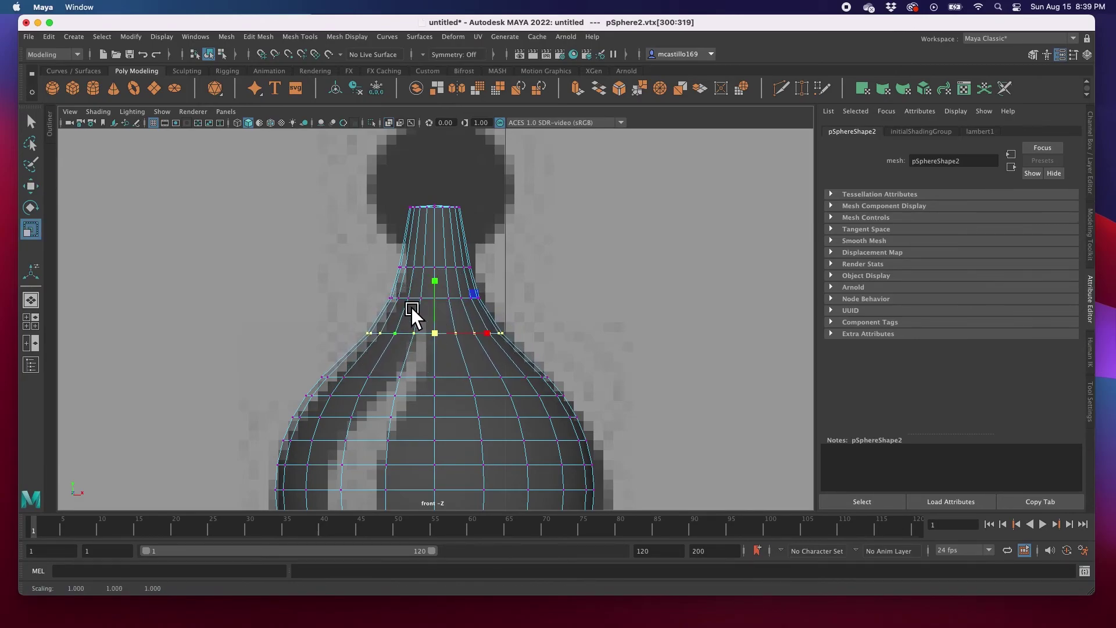
# Duplicate the pawn's head sphere and move the copy to the top of the bishop
pyautogui.scroll(-10, 535, 376)
pyautogui.scroll(4, 534, 376)
pyautogui.scroll(-3, 534, 375)
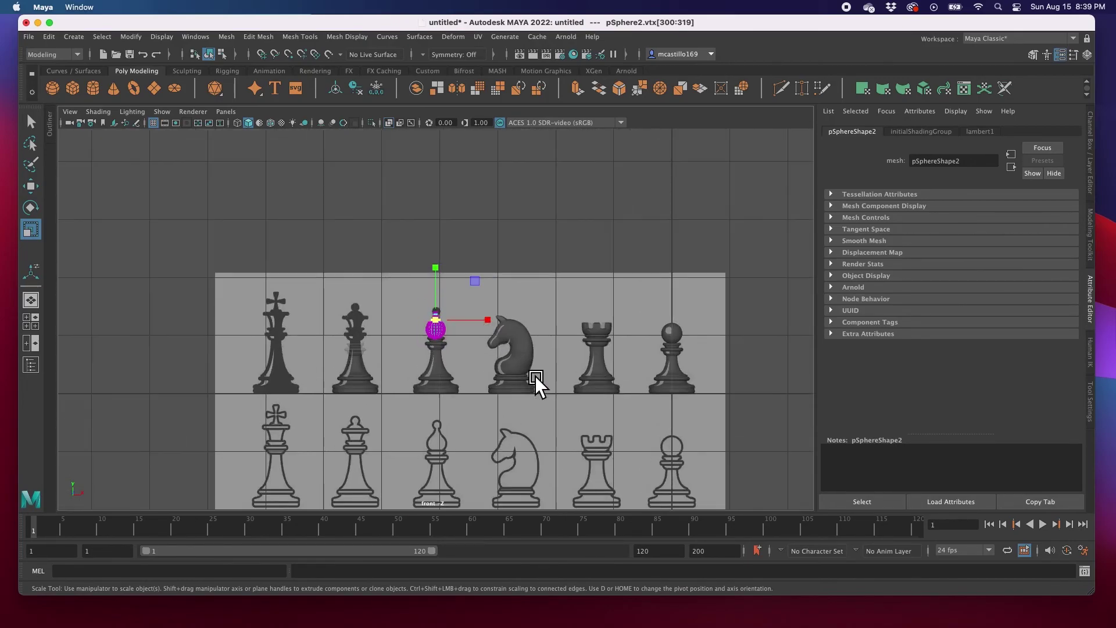
pyautogui.click(675, 331)
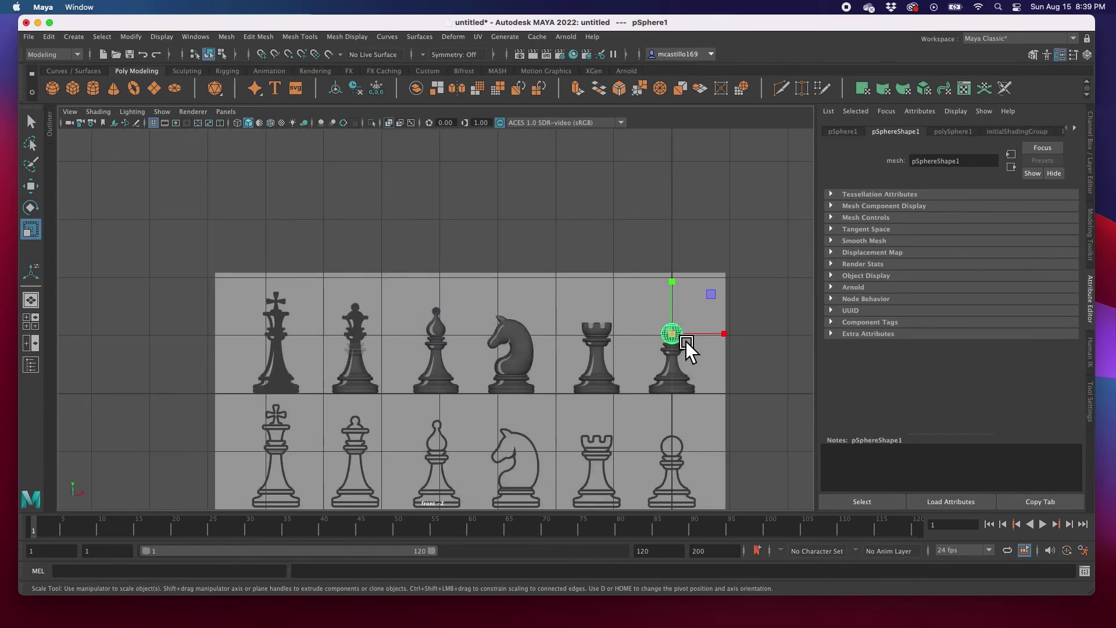
pyautogui.press('w')
pyautogui.keyDown('shift'); pyautogui.moveTo(681, 340); pyautogui.dragTo(446, 316); pyautogui.keyUp('shift')
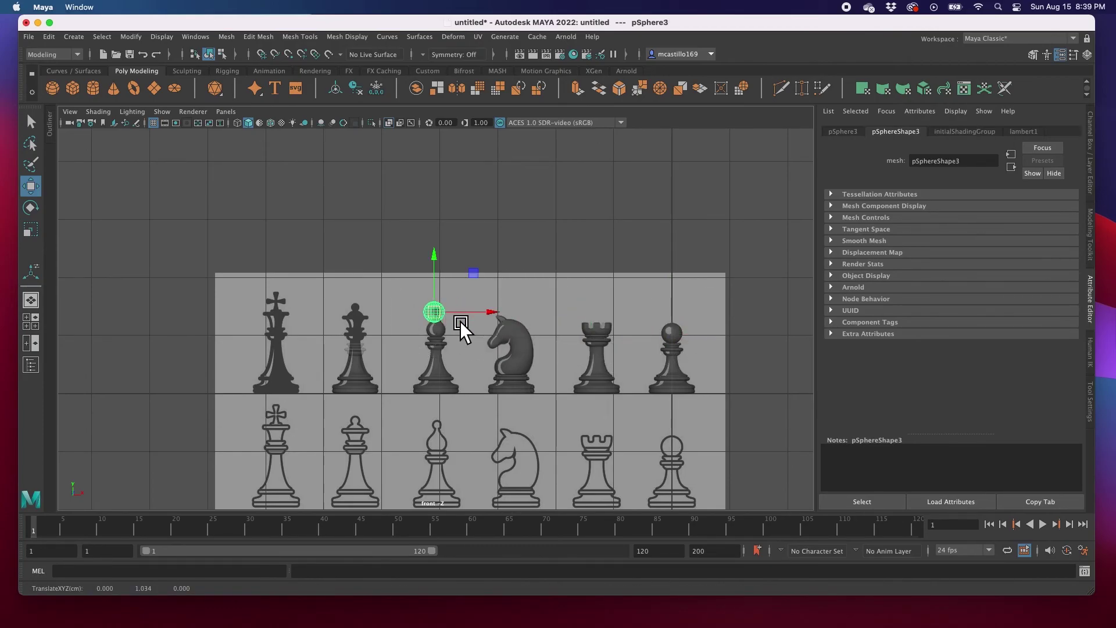
# Scale down the duplicated sphere and position it over the reference bishop's top ball in the front view
pyautogui.press('f')
pyautogui.press('r')
pyautogui.moveTo(450, 330); pyautogui.dragTo(302, 349)
pyautogui.press('w')
pyautogui.moveTo(430, 342); pyautogui.dragTo(518, 317)
pyautogui.press('r')
pyautogui.press('w')
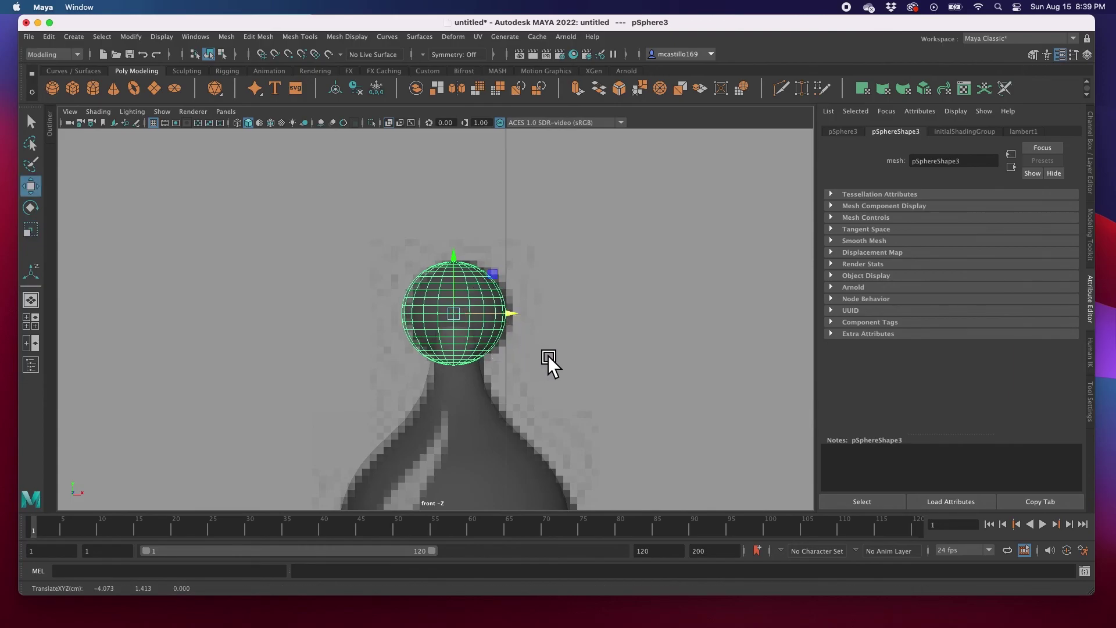
pyautogui.click(545, 375)
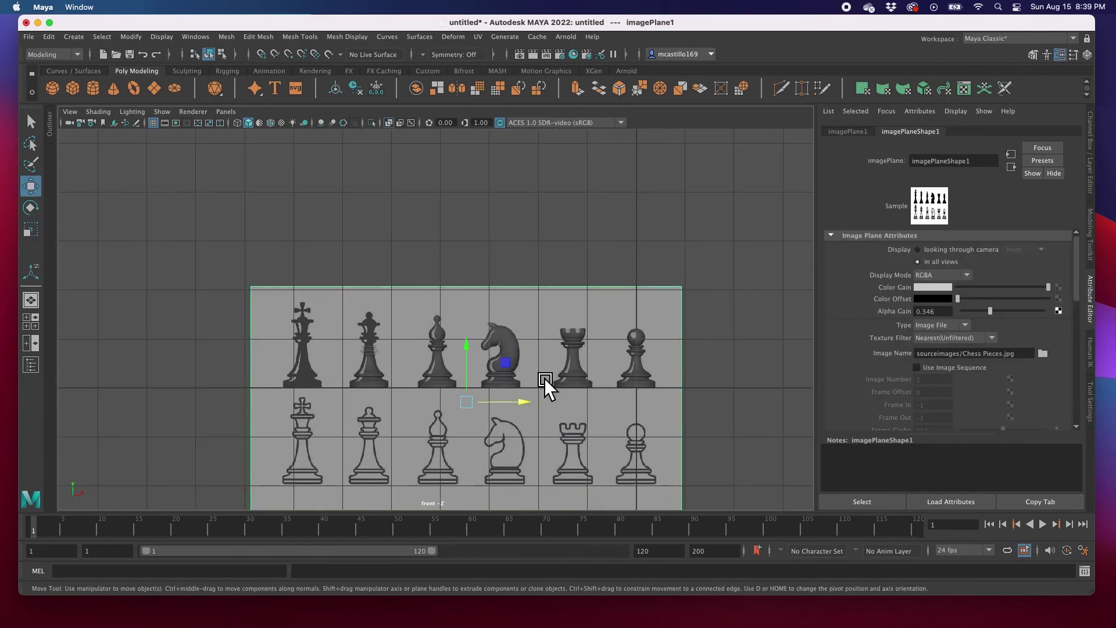
pyautogui.scroll(3, 544, 379)
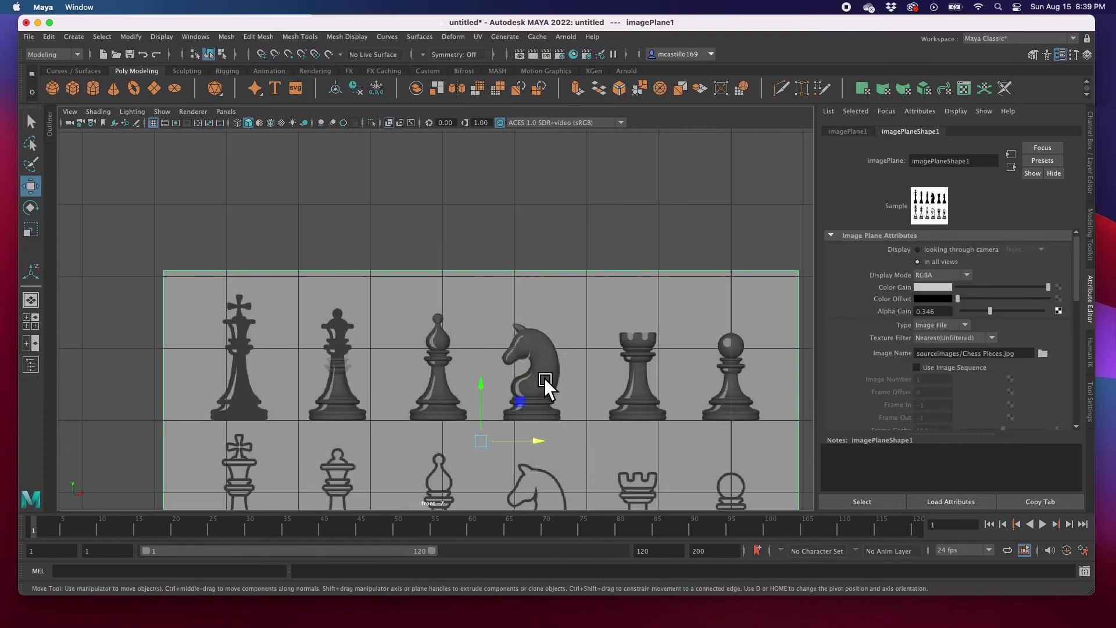